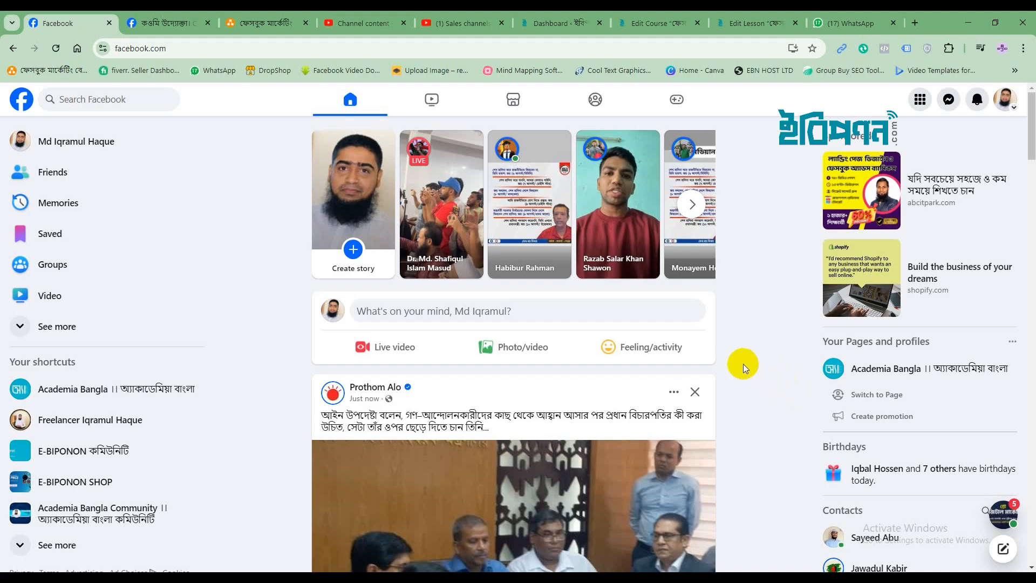
# Refresh and scroll through the Facebook home news feed
pyautogui.scroll(-7, 743, 364)
pyautogui.scroll(7, 743, 364)
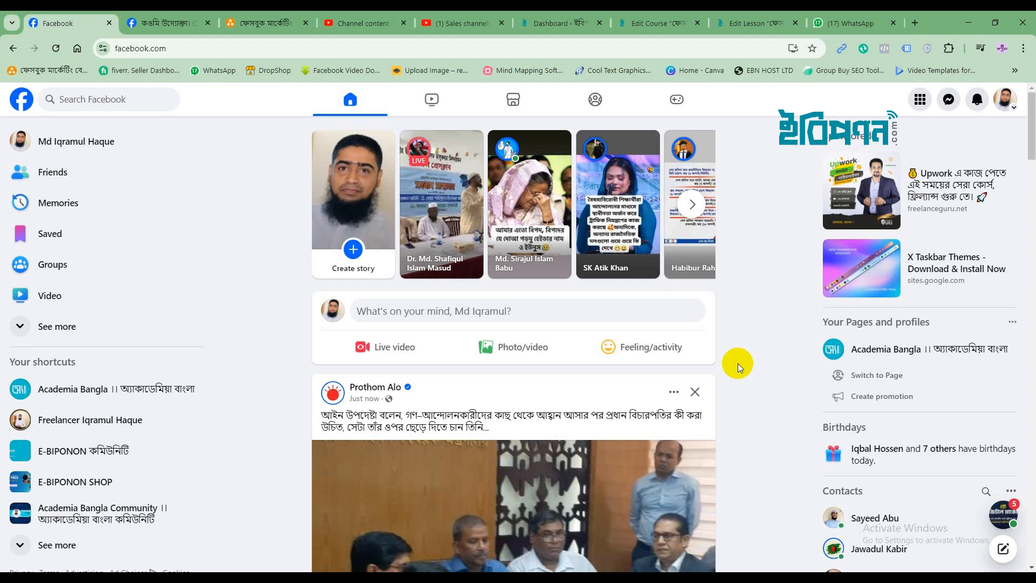
pyautogui.click(357, 101)
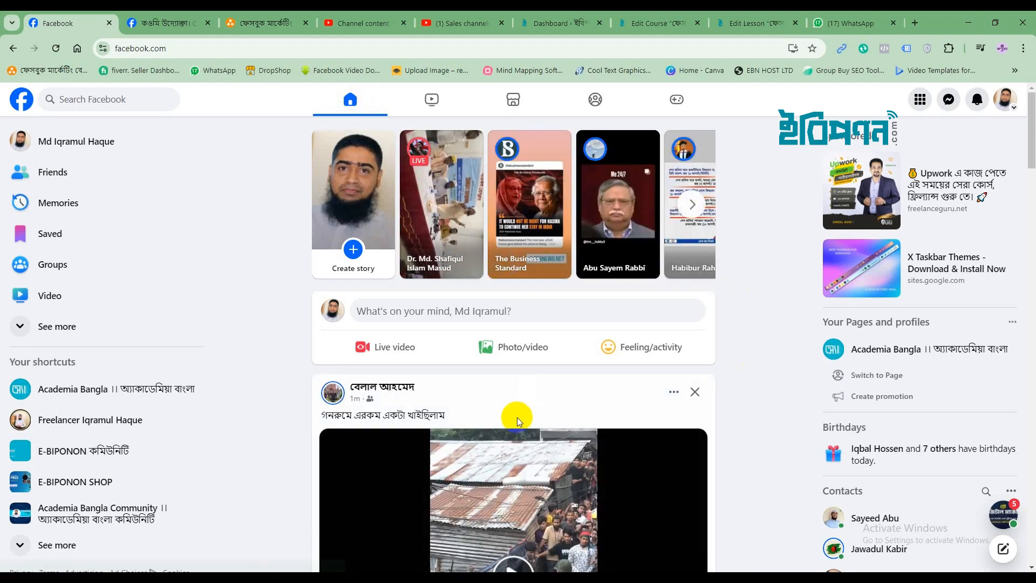
pyautogui.scroll(-5, 517, 416)
pyautogui.scroll(-6, 517, 416)
pyautogui.scroll(10, 517, 417)
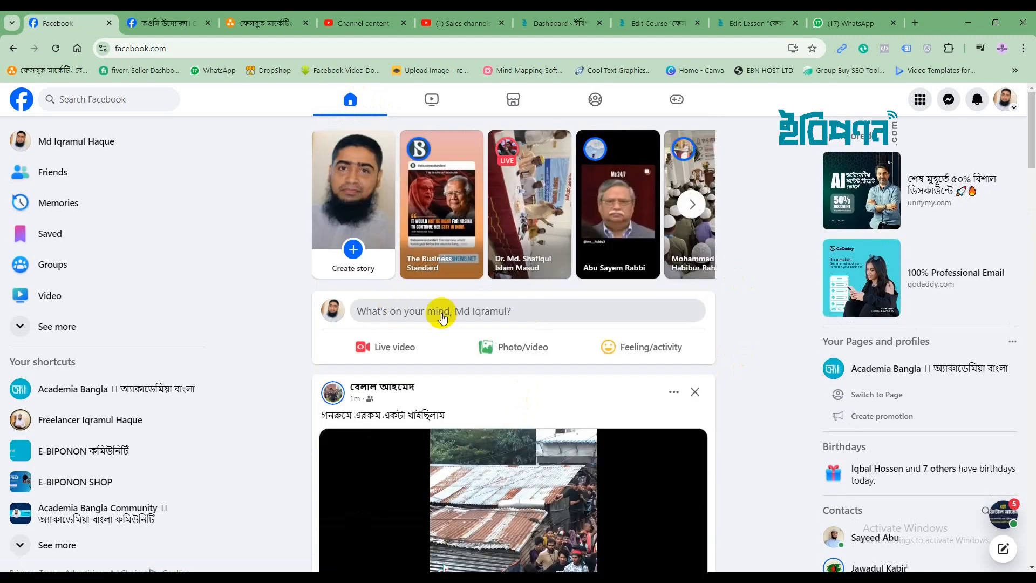
# Open Facebook's Create a Page form from the Menu grid
pyautogui.click(920, 101)
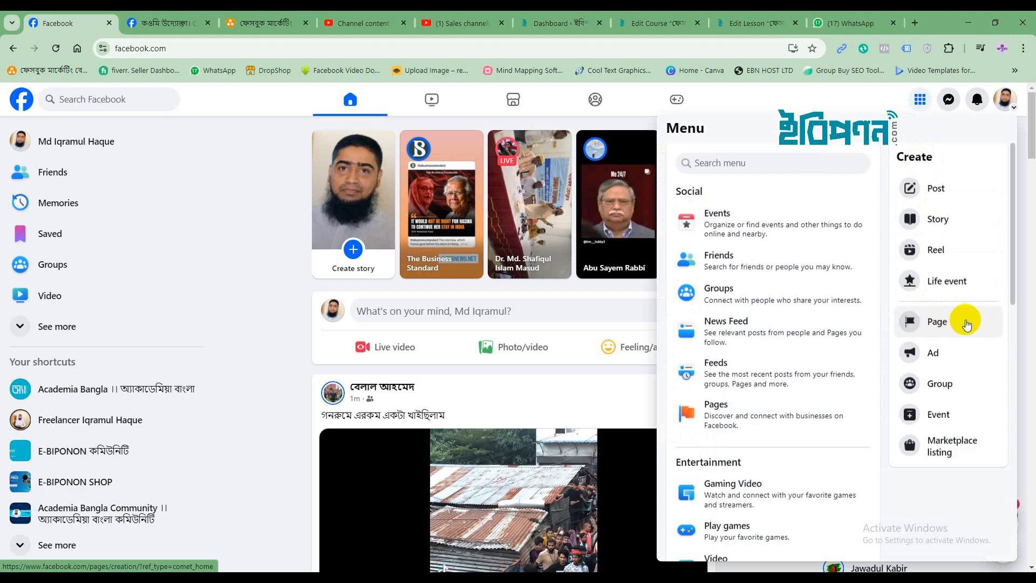
pyautogui.click(933, 319)
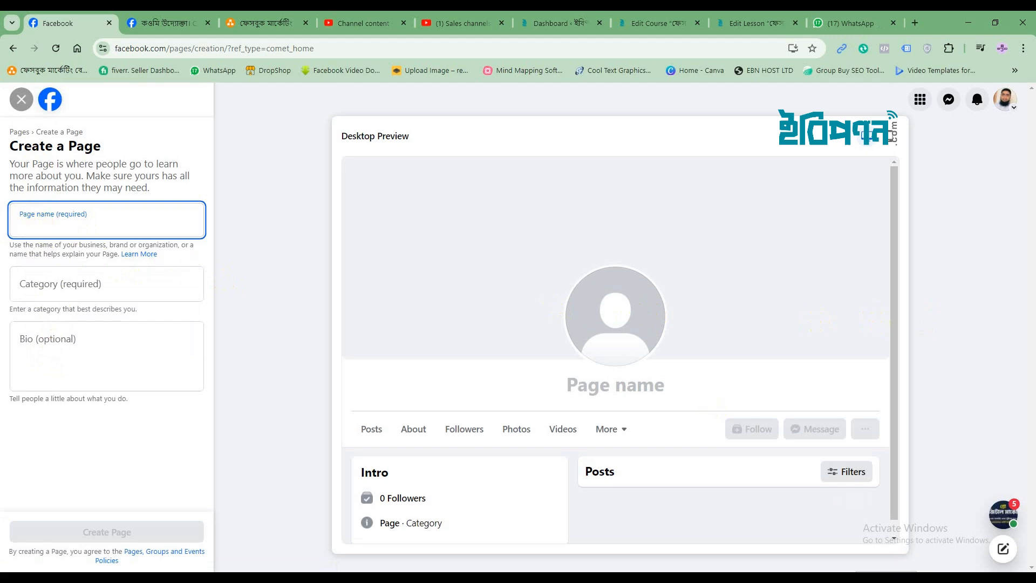
pyautogui.click(858, 577)
pyautogui.rightClick(865, 497)
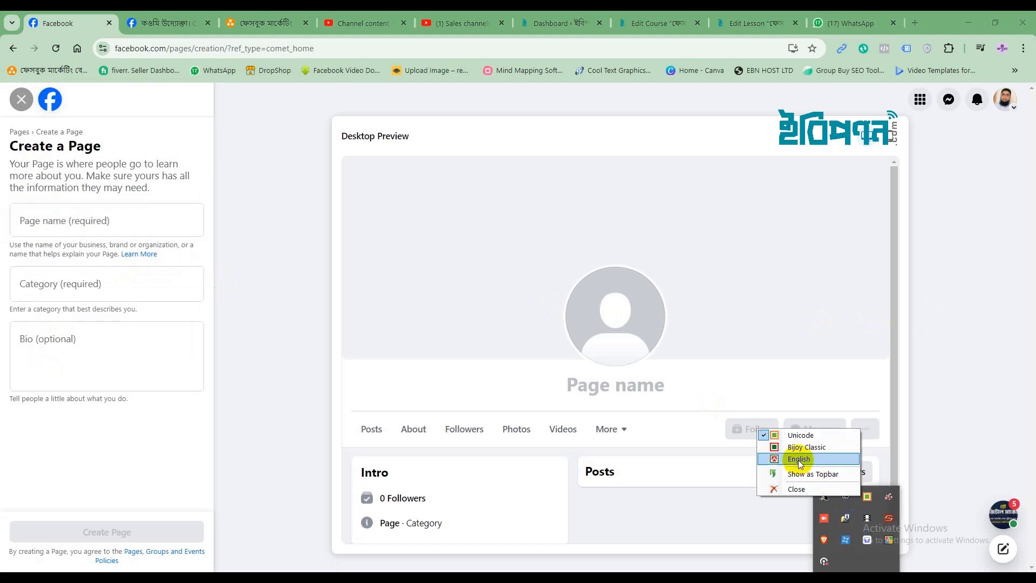
pyautogui.click(784, 460)
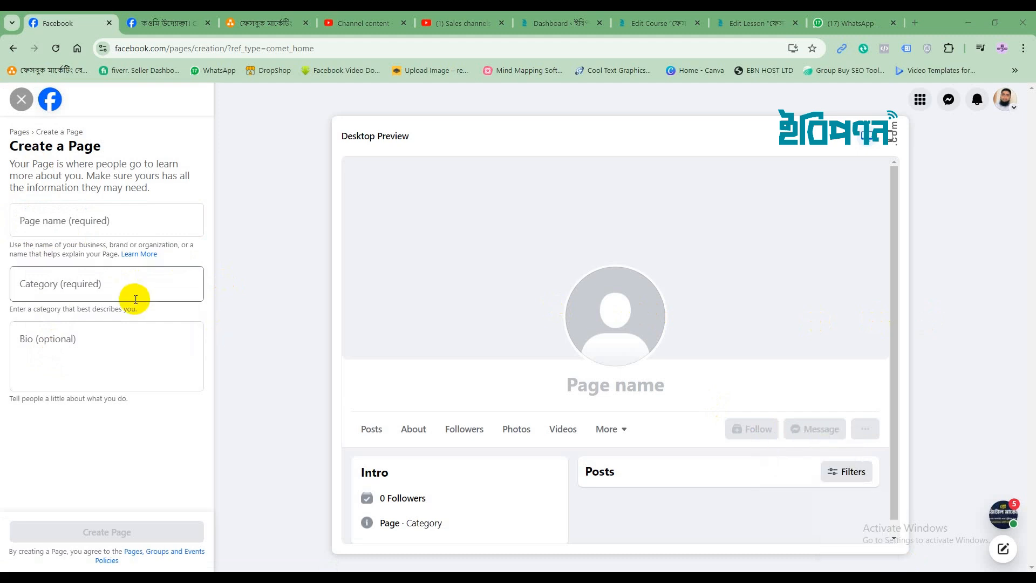
pyautogui.click(67, 220)
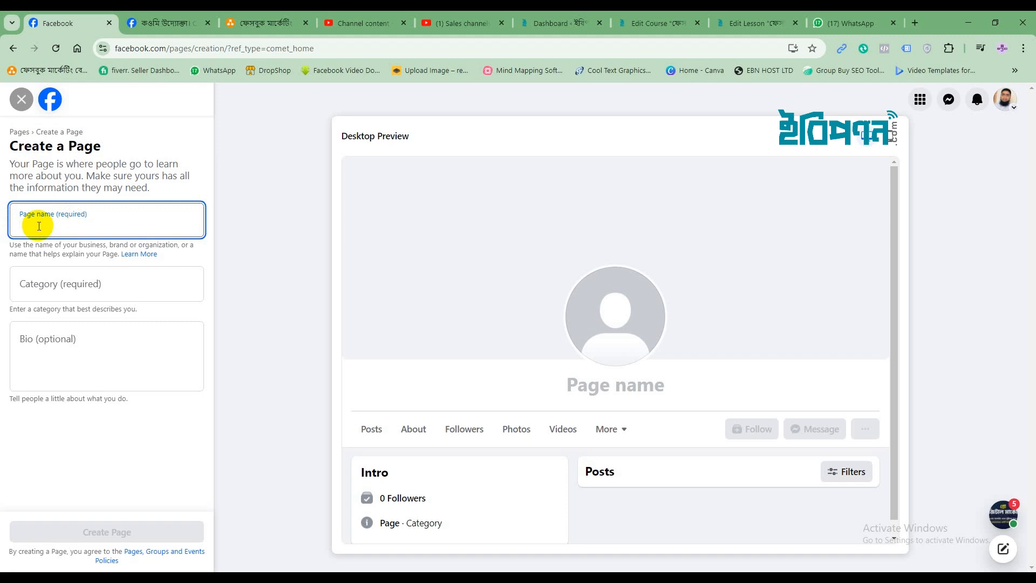
pyautogui.write('E')
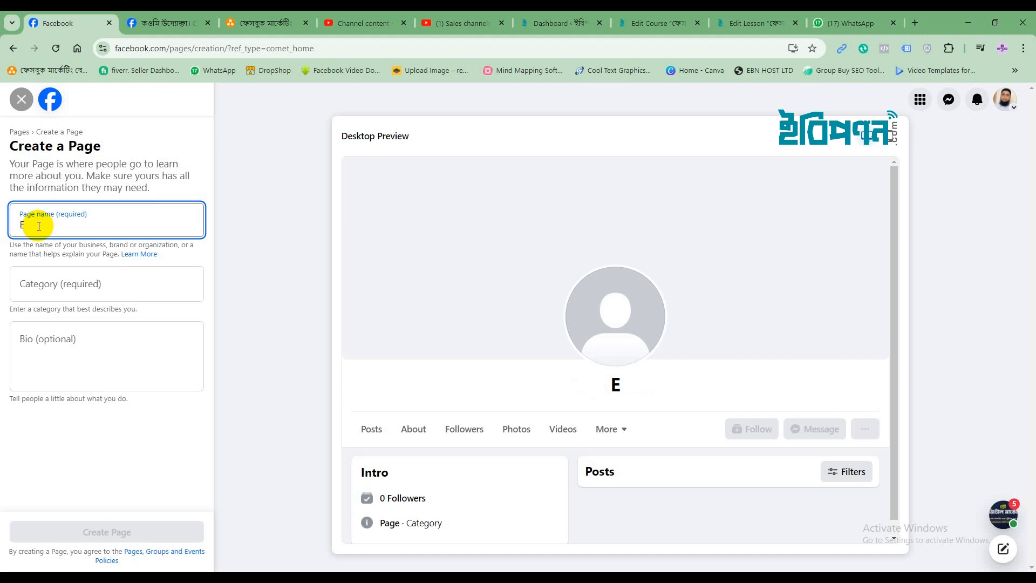
pyautogui.press('Tab')
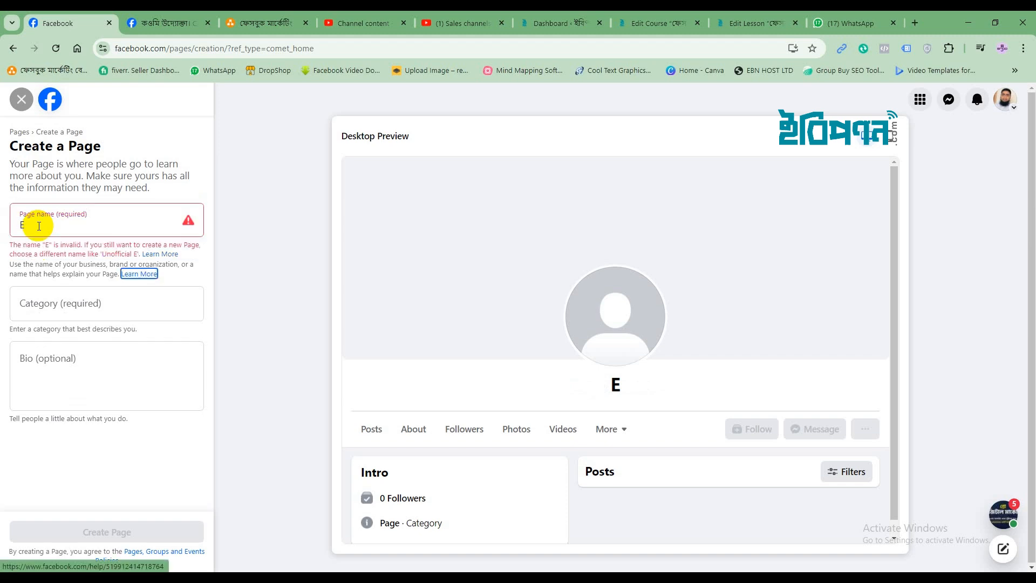
pyautogui.click(39, 226)
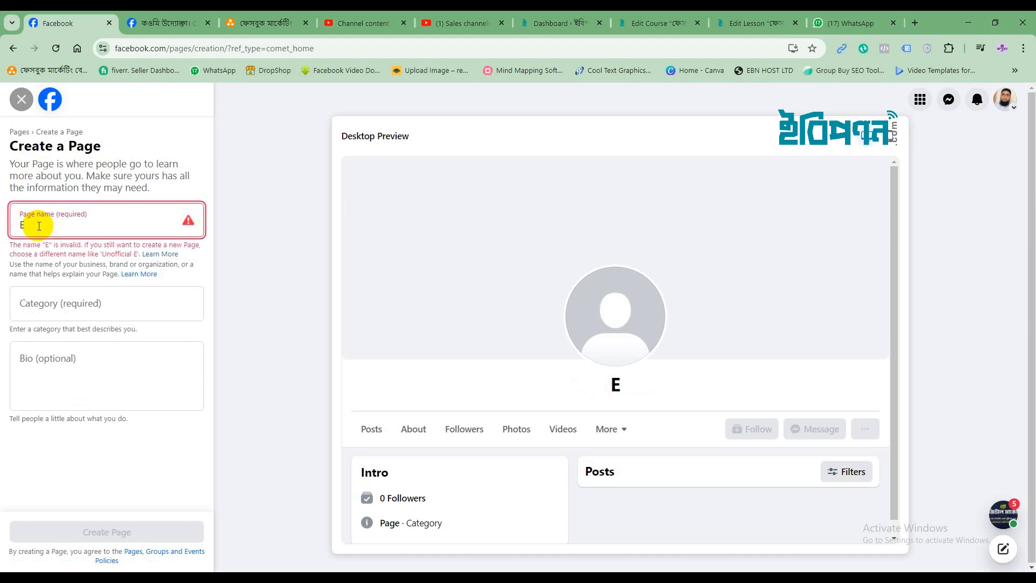
pyautogui.write('B')
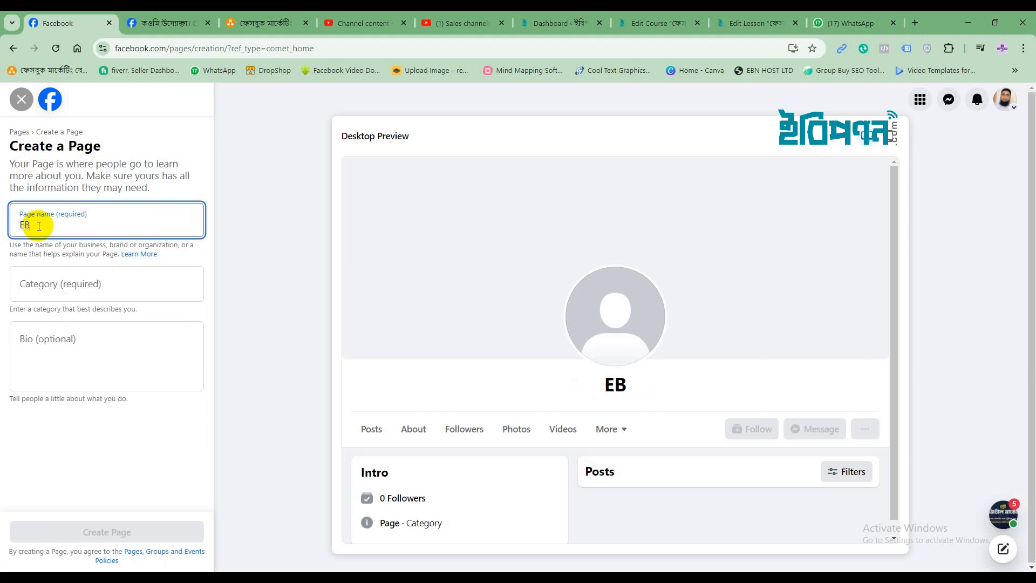
pyautogui.press('BackSpace')
pyautogui.write('biponon')
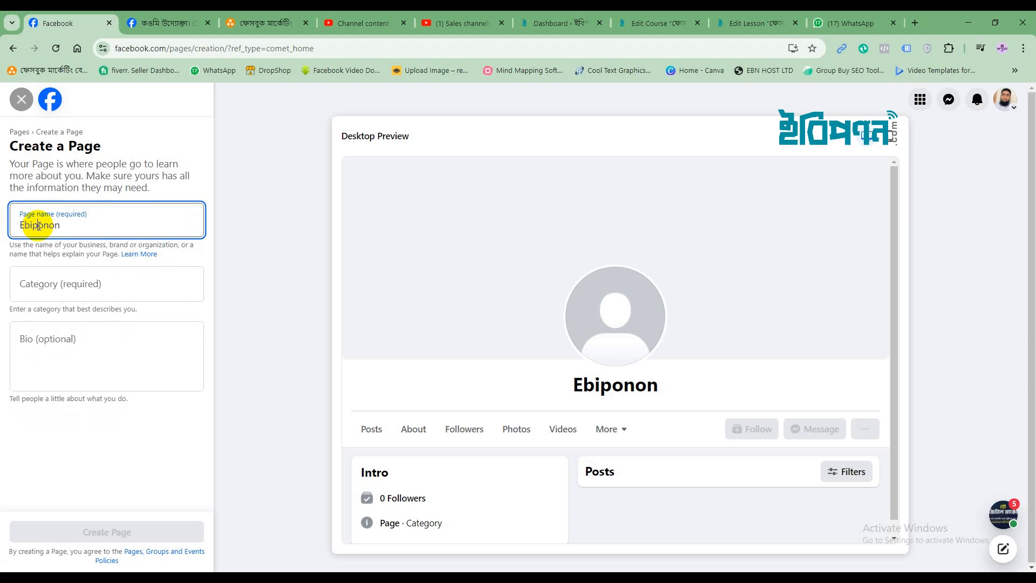
pyautogui.write('-')
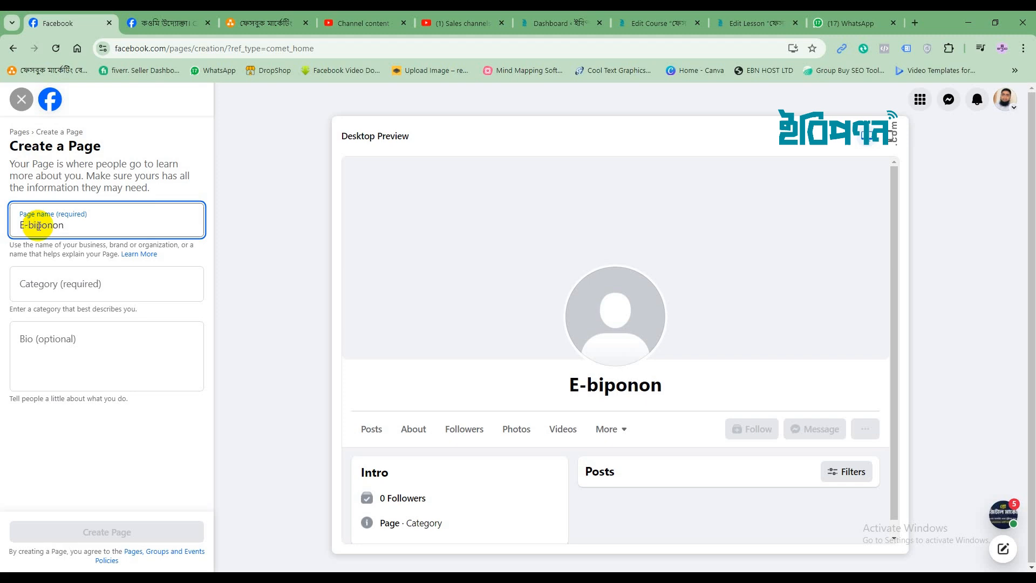
pyautogui.press('BackSpace')
pyautogui.press('BackSpace')
pyautogui.press('BackSpace')
pyautogui.press('BackSpace')
pyautogui.press('BackSpace')
pyautogui.press('BackSpace')
pyautogui.press('BackSpace')
pyautogui.press('BackSpace')
pyautogui.press('BackSpace')
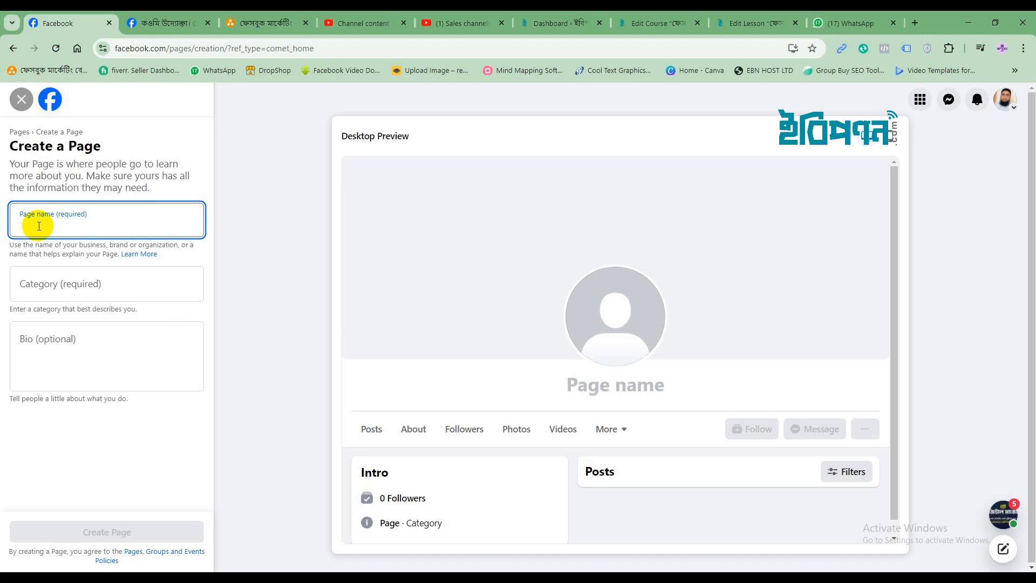
# Type 'E-BIPONON SHOP || ইবিপণন শপ' as the page name, switching to Bengali input for the Bengali part
pyautogui.write('E')
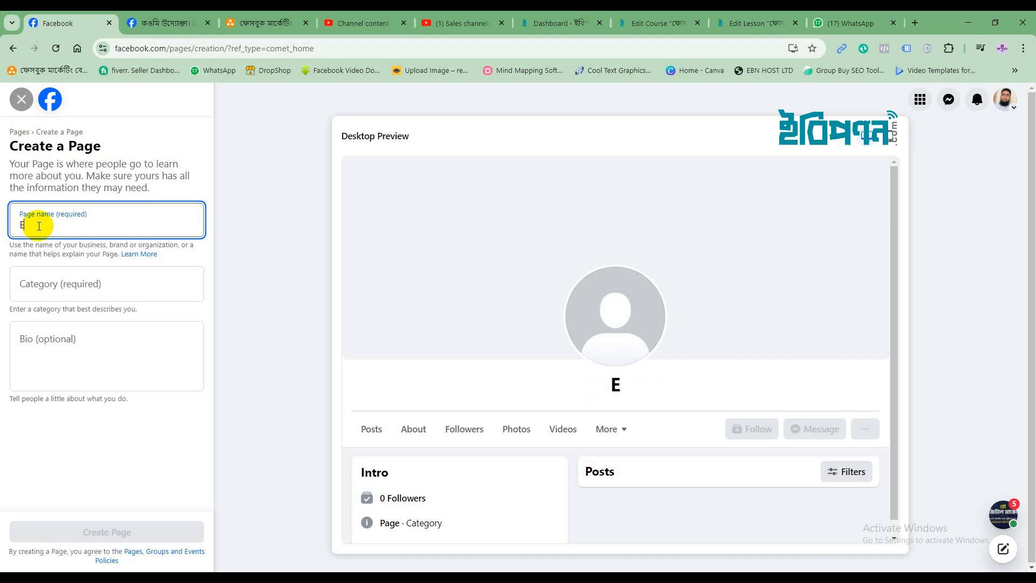
pyautogui.write('-BIPON')
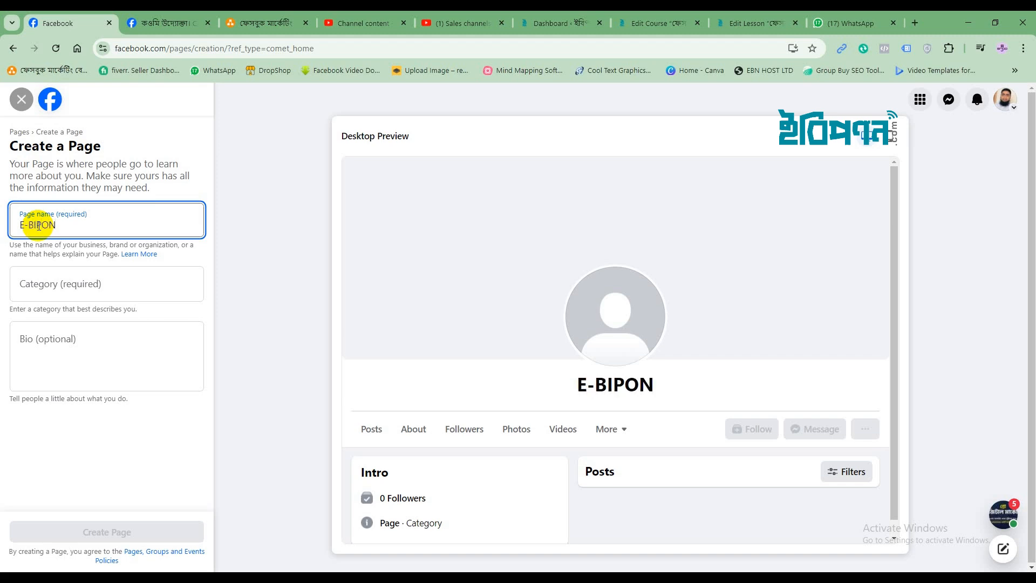
pyautogui.write('ON')
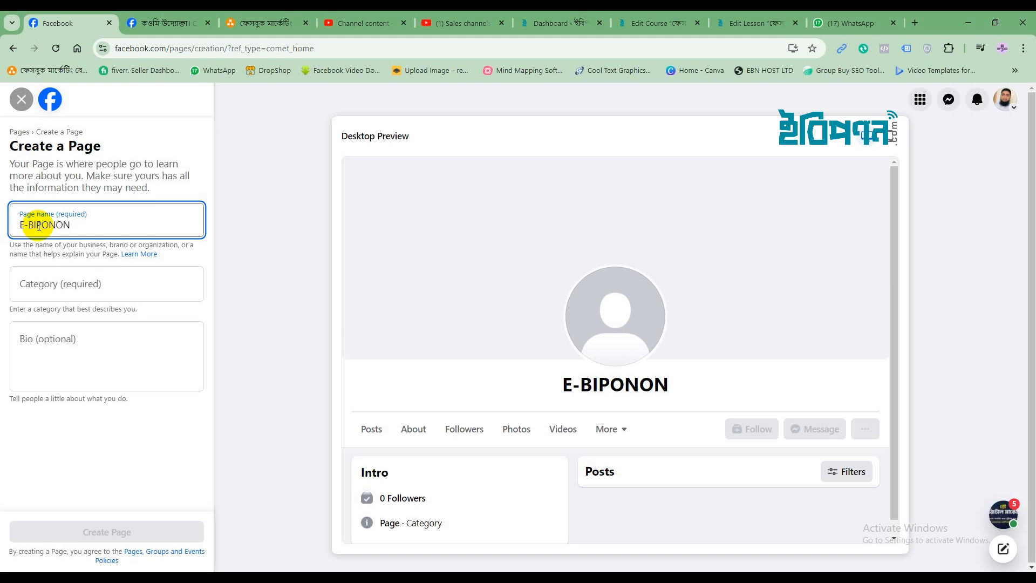
pyautogui.write(' SHOP')
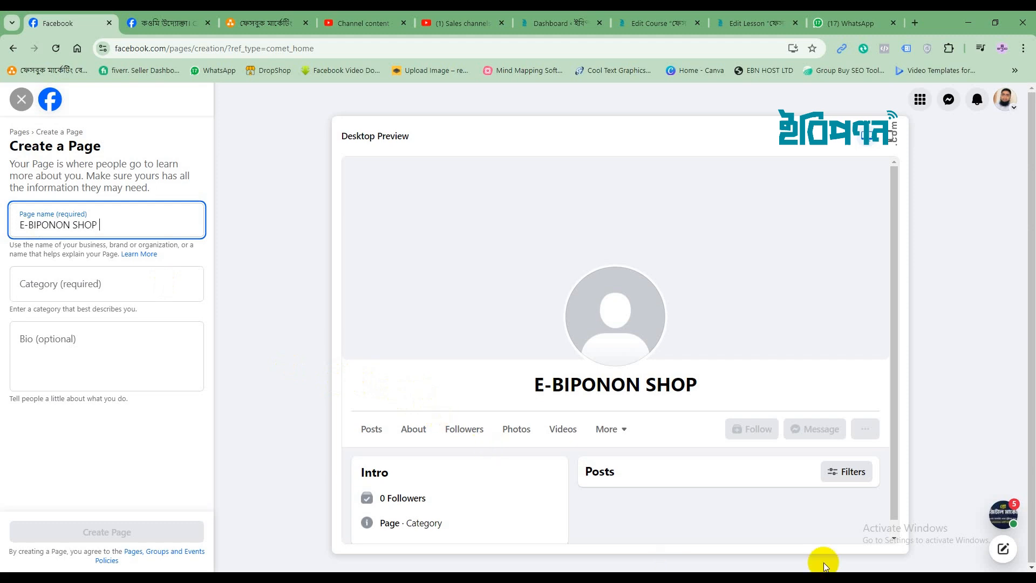
pyautogui.write('|')
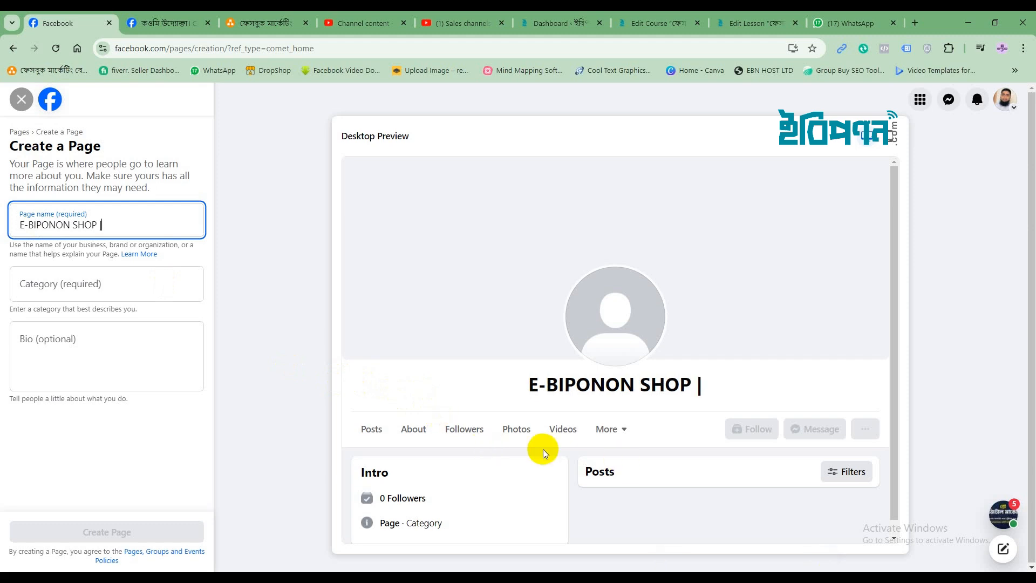
pyautogui.write('|')
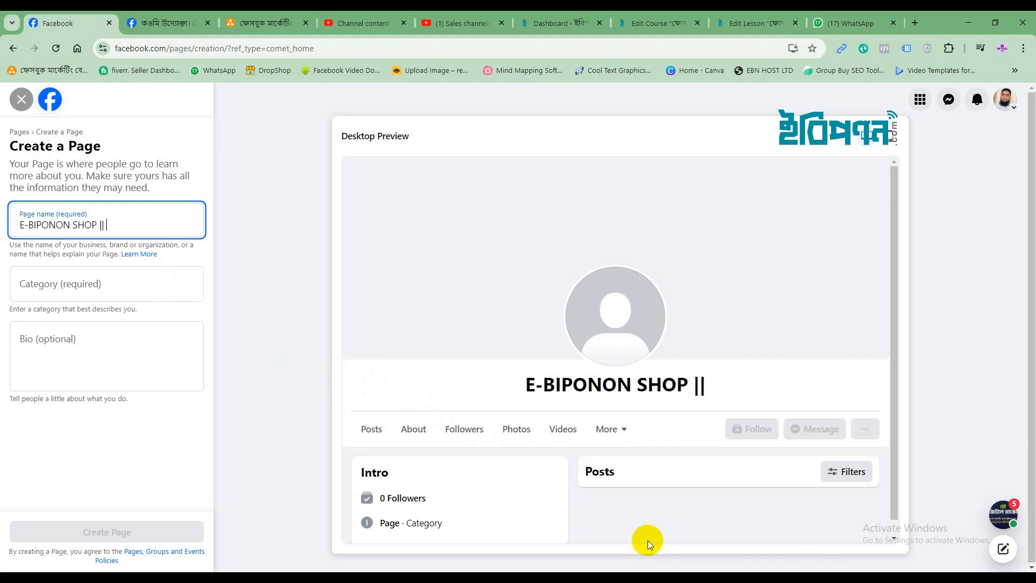
pyautogui.click(857, 578)
pyautogui.click(867, 496)
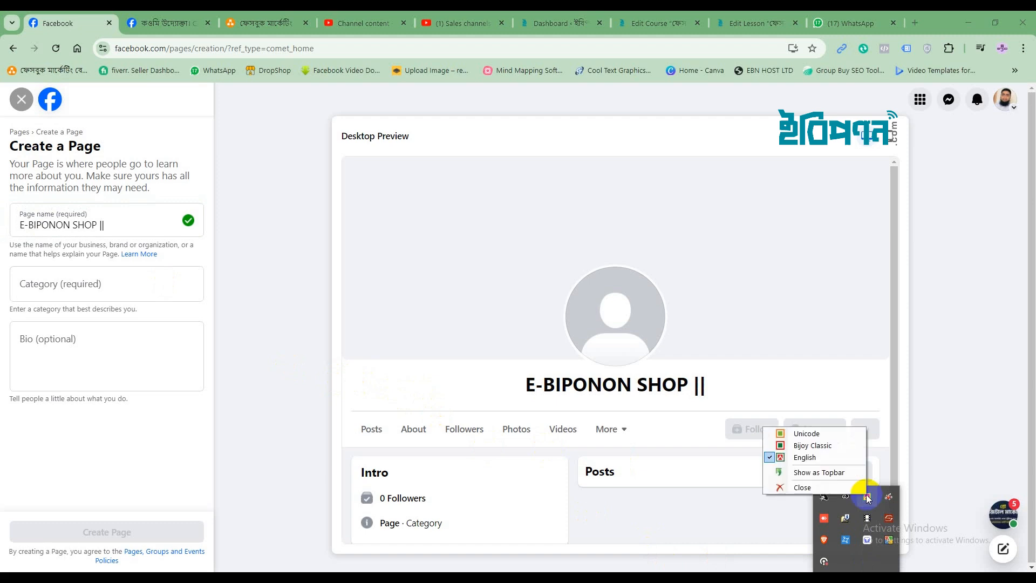
pyautogui.click(821, 436)
pyautogui.click(120, 226)
pyautogui.write('ই')
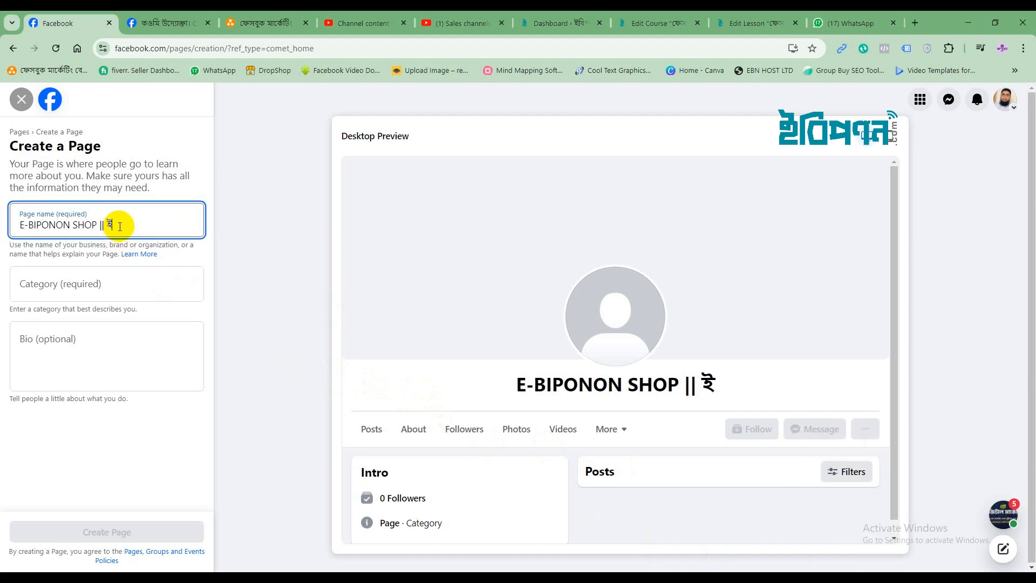
pyautogui.write('বি')
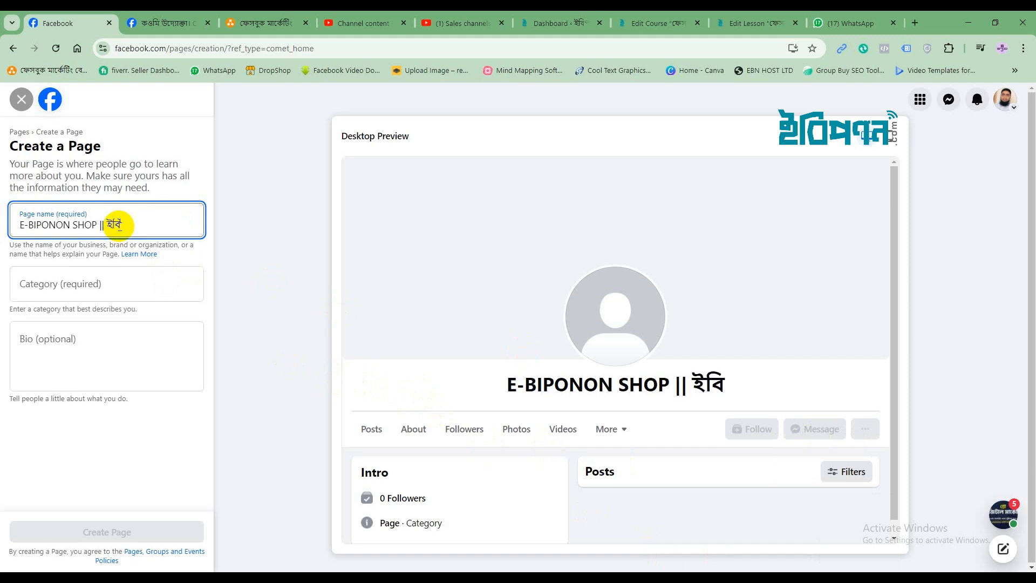
pyautogui.write('পণন')
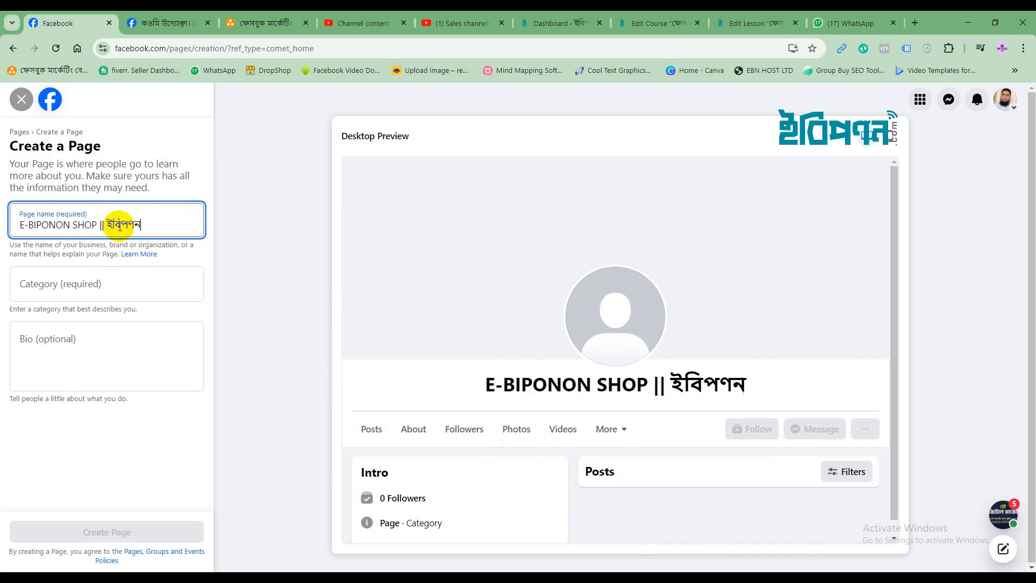
pyautogui.write(' শপ')
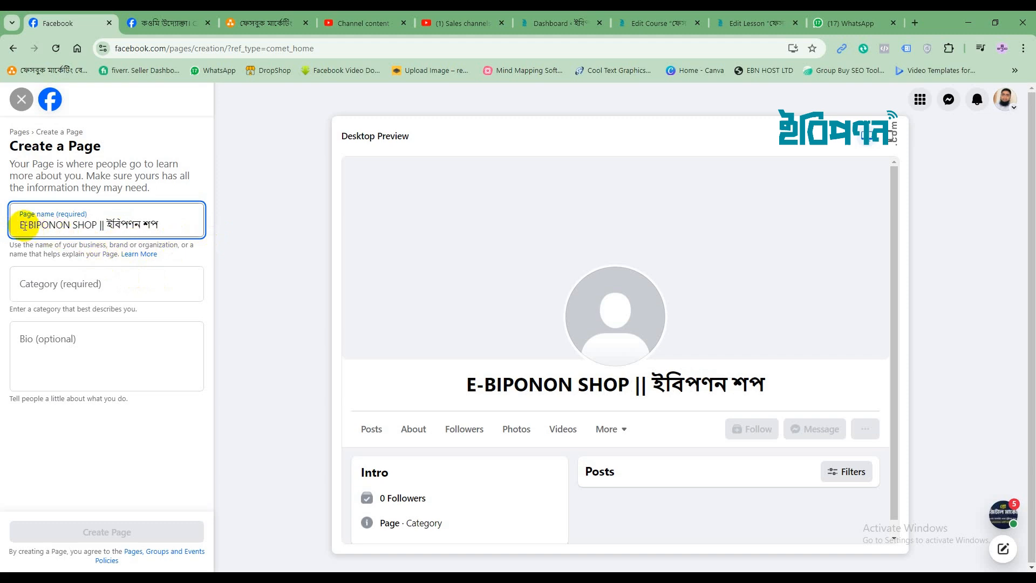
# Retype the hyphen in E-BIPONON and confirm the full page name
pyautogui.moveTo(19, 226); pyautogui.dragTo(156, 225)
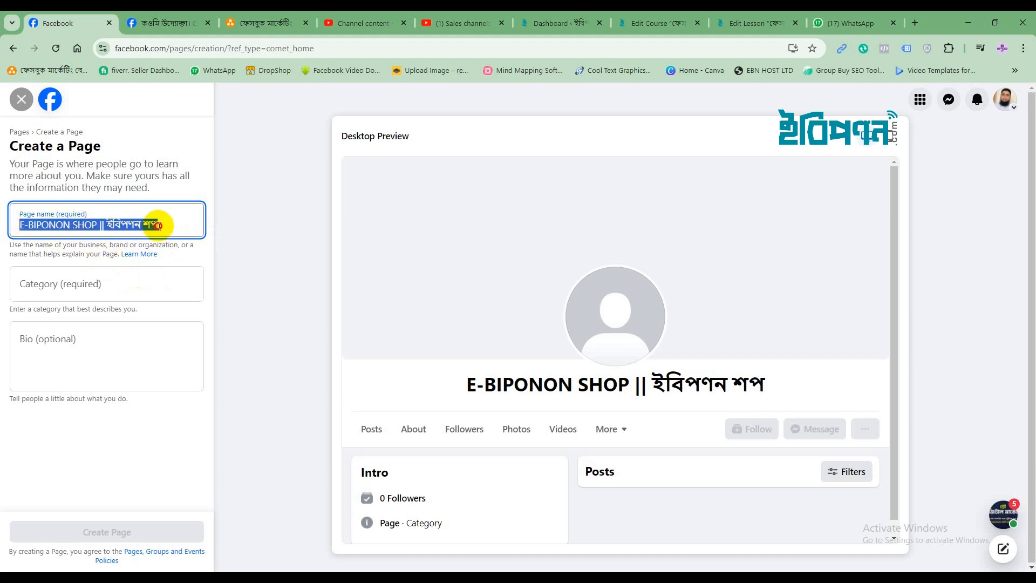
pyautogui.click(92, 225)
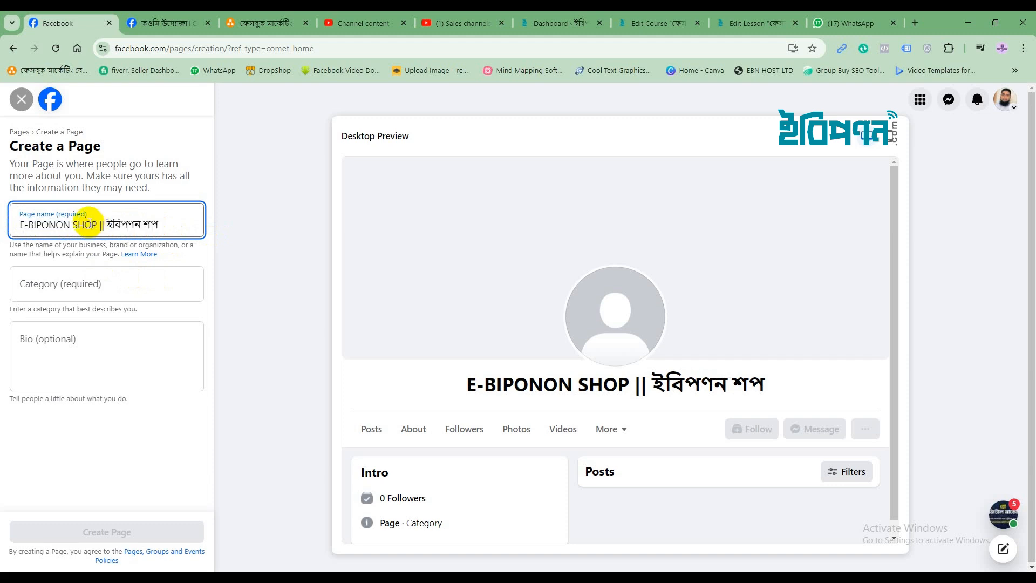
pyautogui.click(99, 225)
pyautogui.click(30, 226)
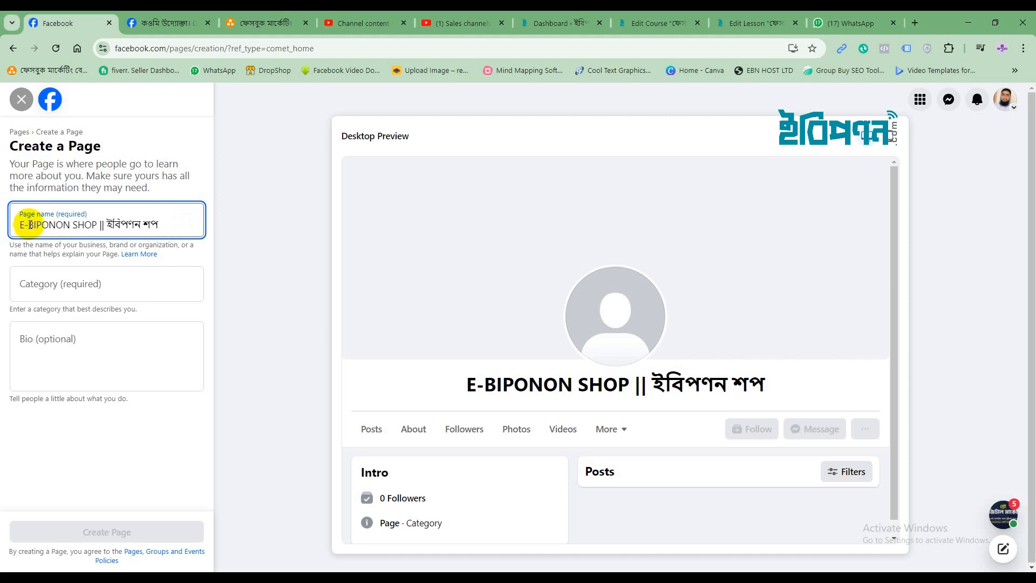
pyautogui.press('BackSpace')
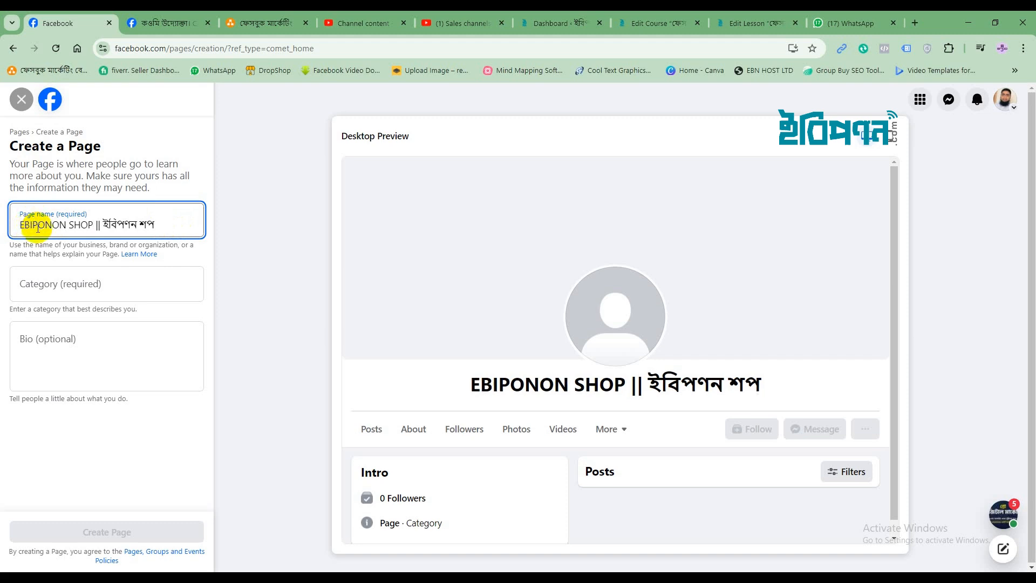
pyautogui.write('-')
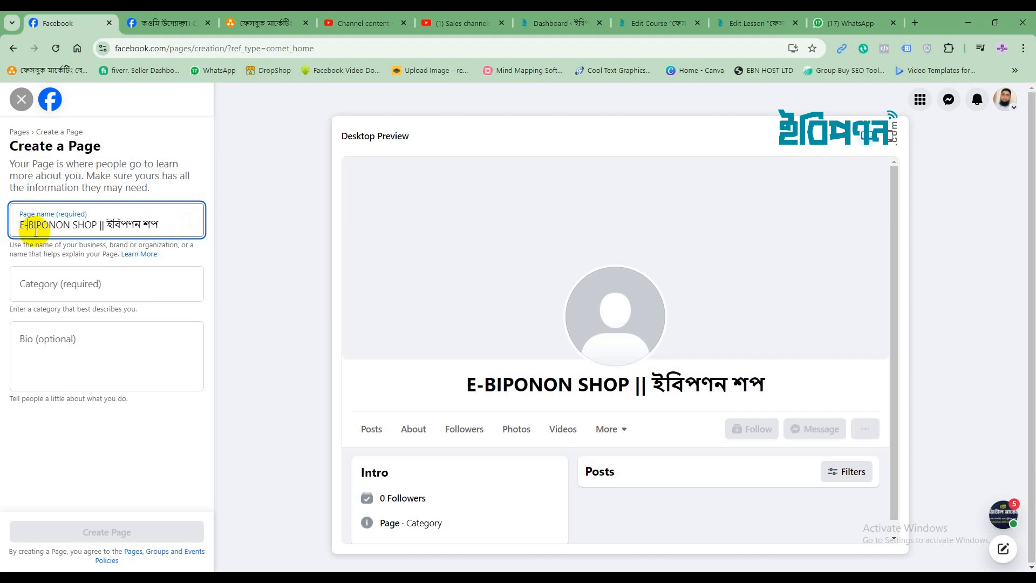
pyautogui.click(174, 225)
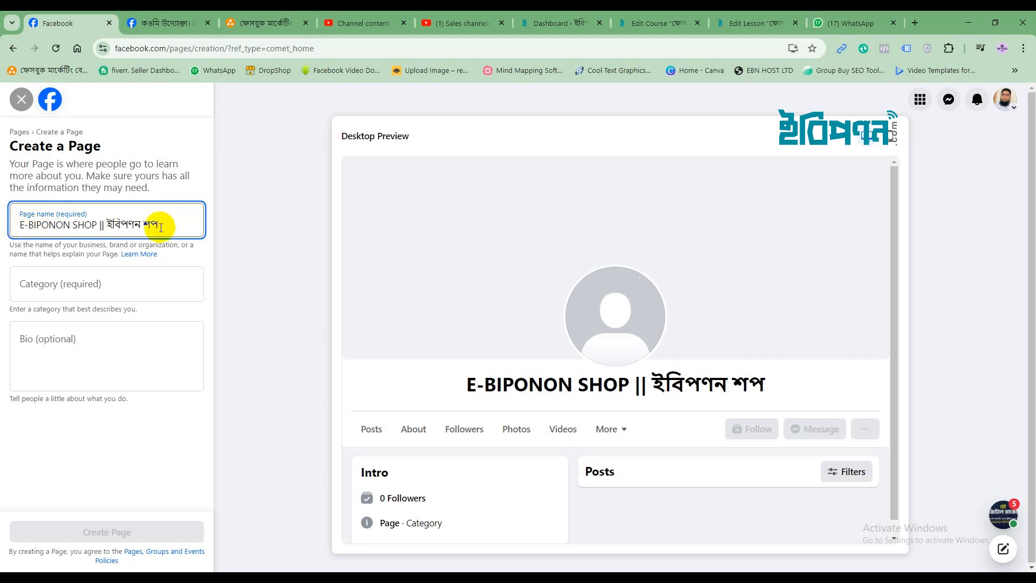
pyautogui.click(72, 285)
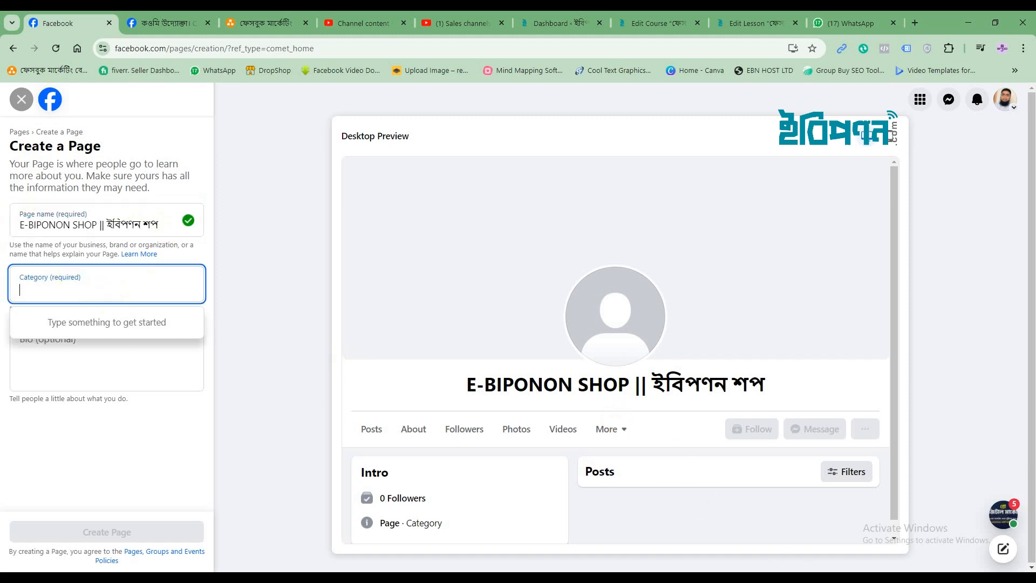
# Switch the keyboard back to English and pick Shopping & retail as the category by searching 'Eco'
pyautogui.click(857, 577)
pyautogui.rightClick(867, 496)
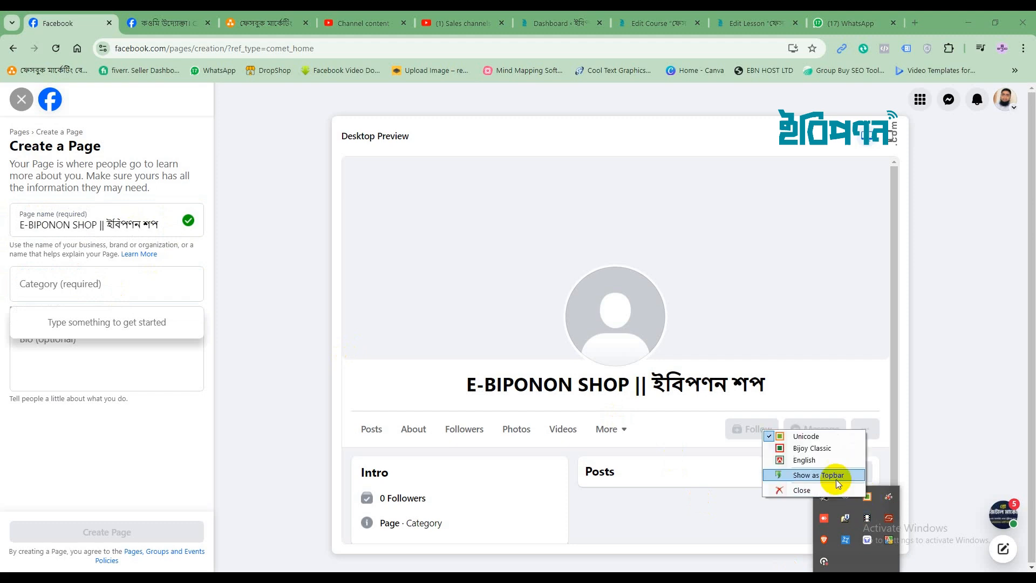
pyautogui.click(803, 460)
pyautogui.click(67, 290)
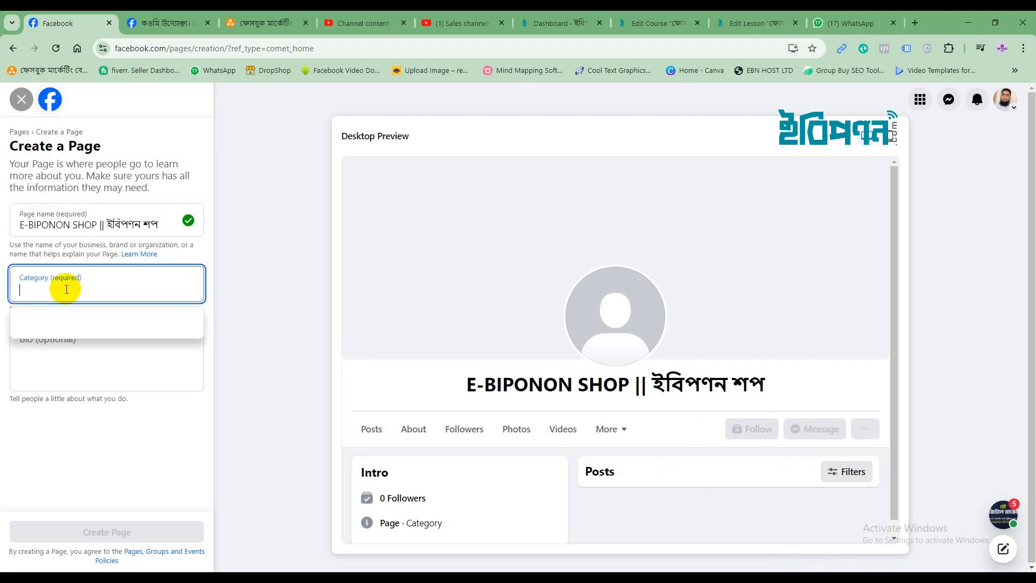
pyautogui.write('E')
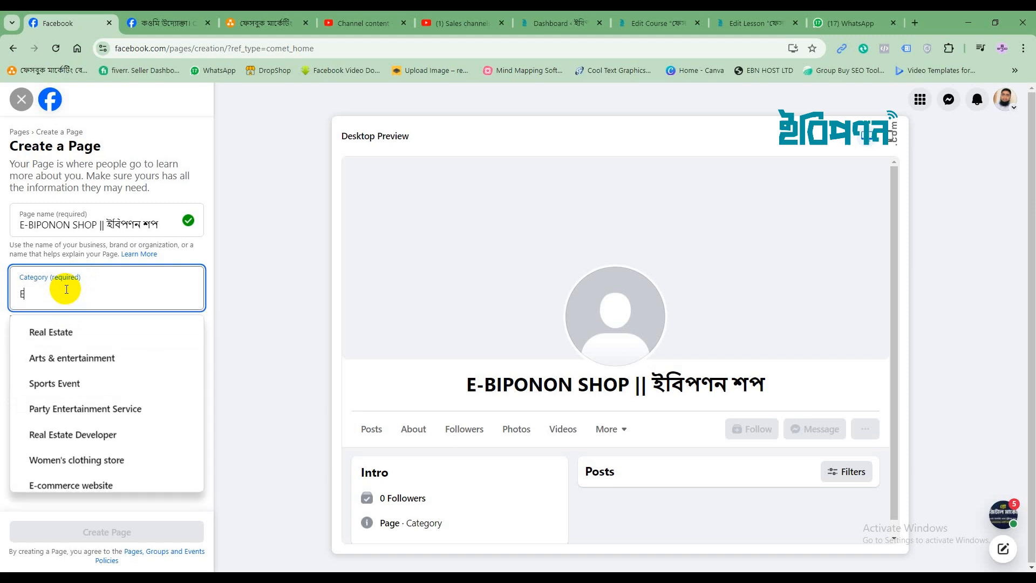
pyautogui.write('co')
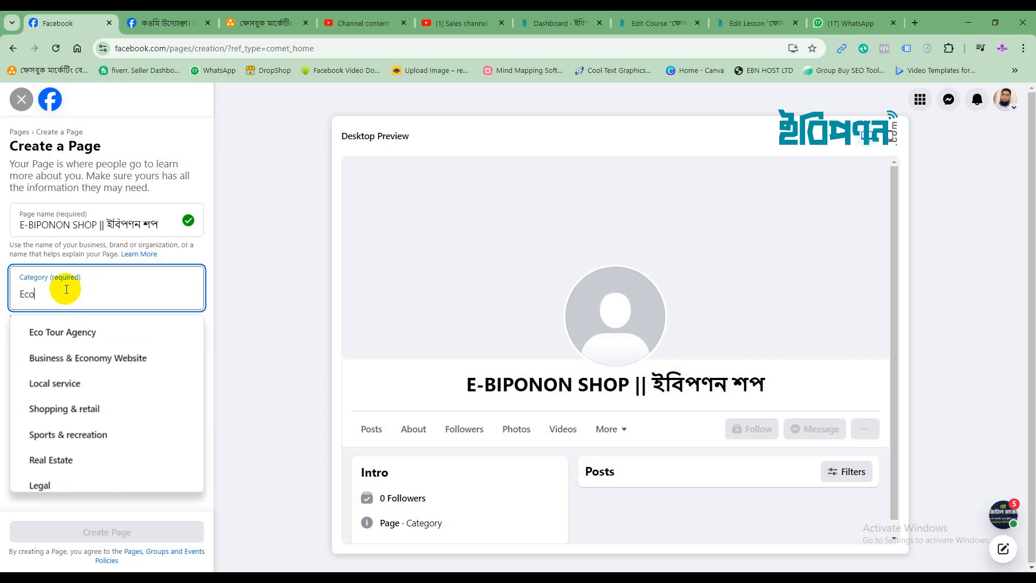
pyautogui.click(56, 413)
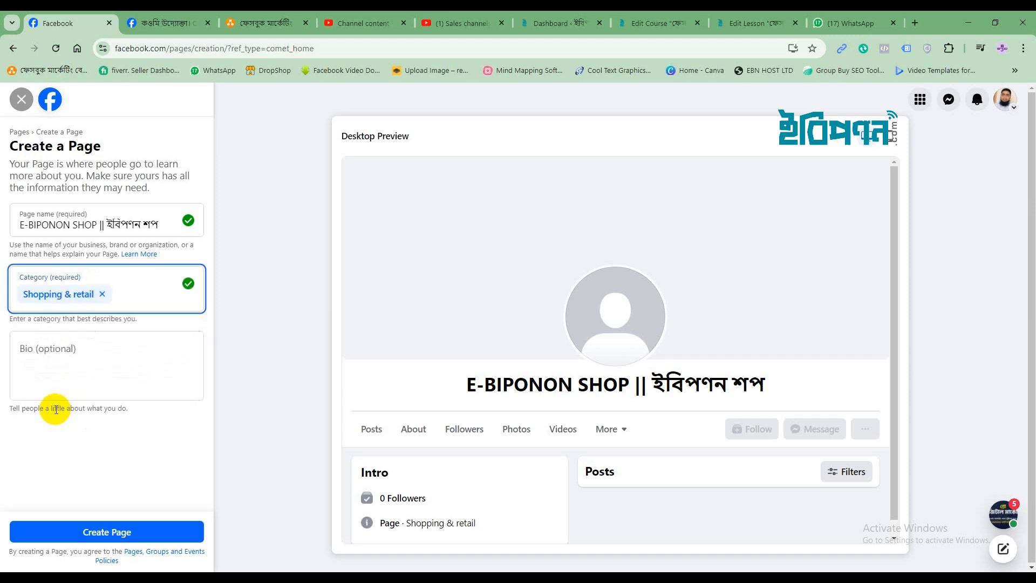
pyautogui.click(62, 348)
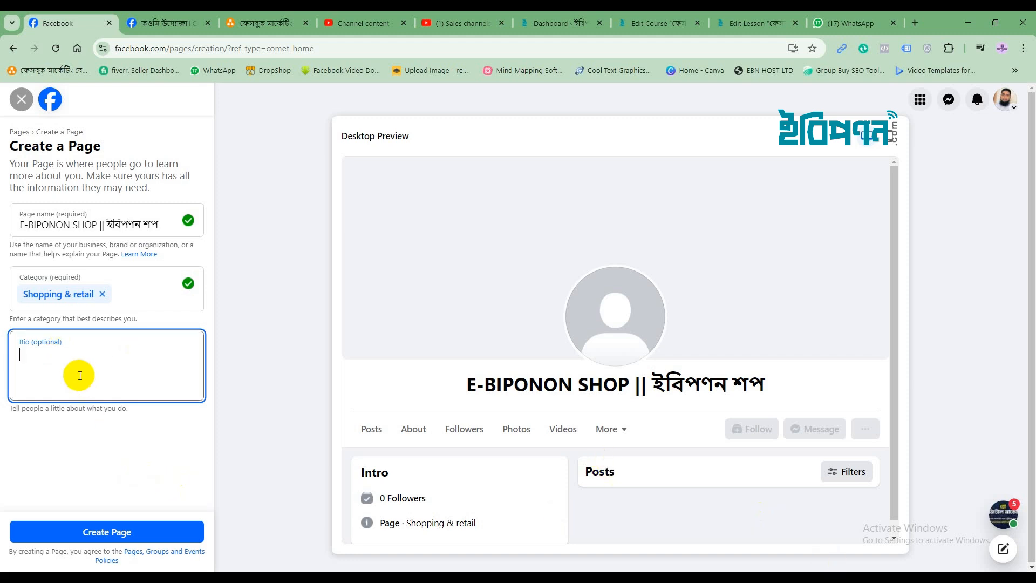
# Write the bio 'An Excellent Enterprise for Quality Product', capitalising Enterprise, and submit the Page
pyautogui.write('An ')
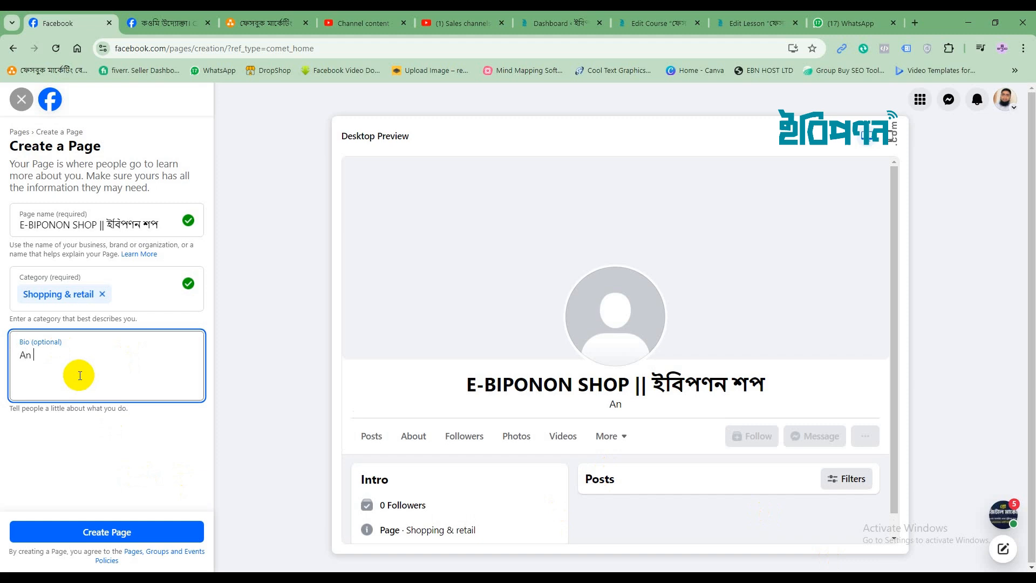
pyautogui.write('d')
pyautogui.press('BackSpace')
pyautogui.write('Excellent')
pyautogui.write('enterpris')
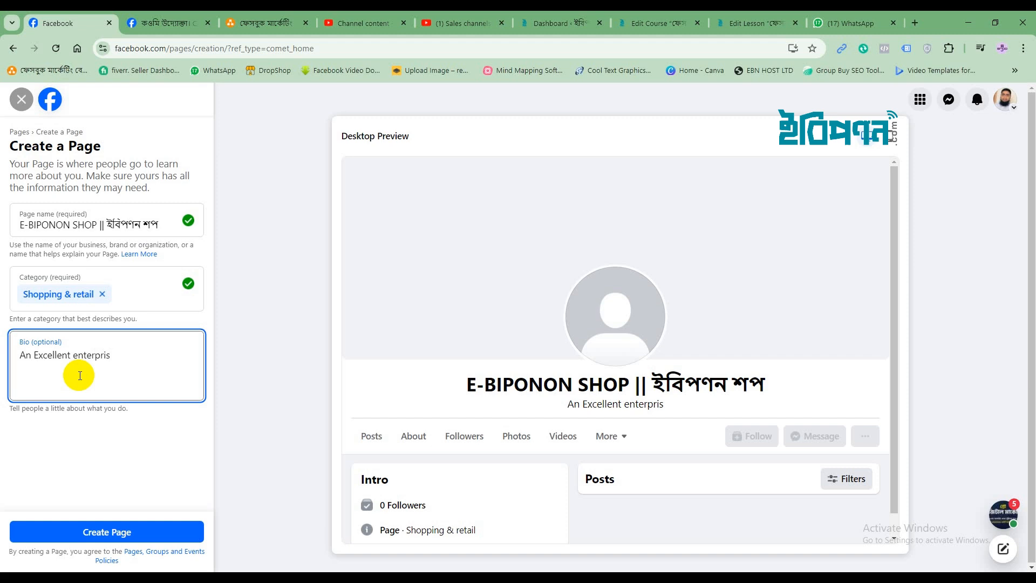
pyautogui.press('BackSpace')
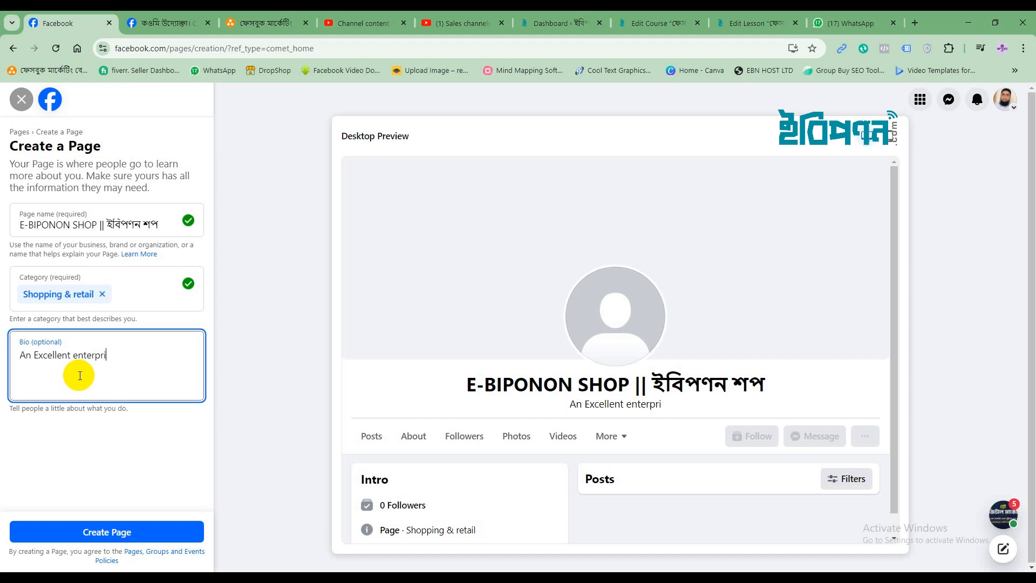
pyautogui.write('se')
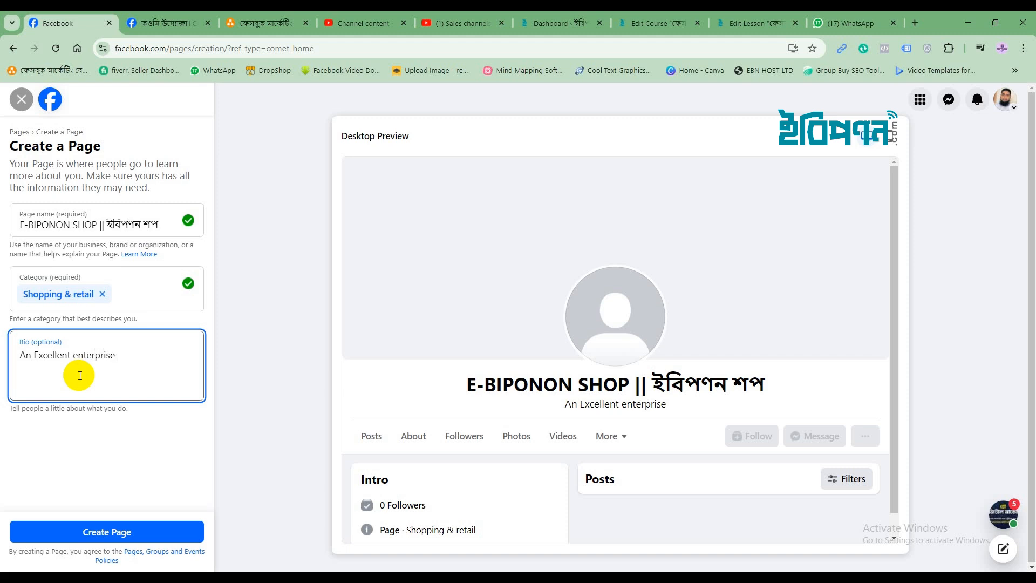
pyautogui.write(' for')
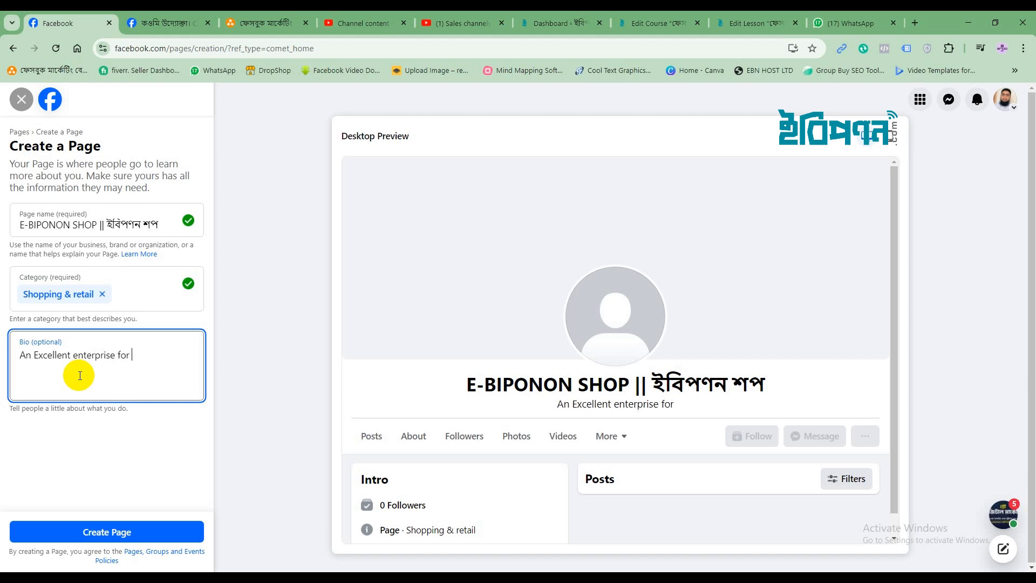
pyautogui.write(' Qual')
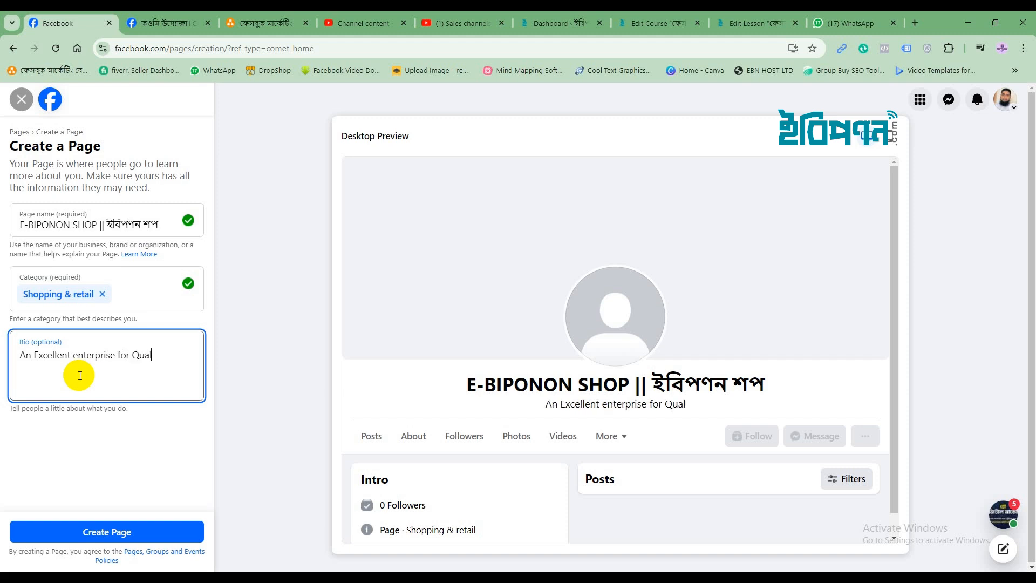
pyautogui.write('ity ')
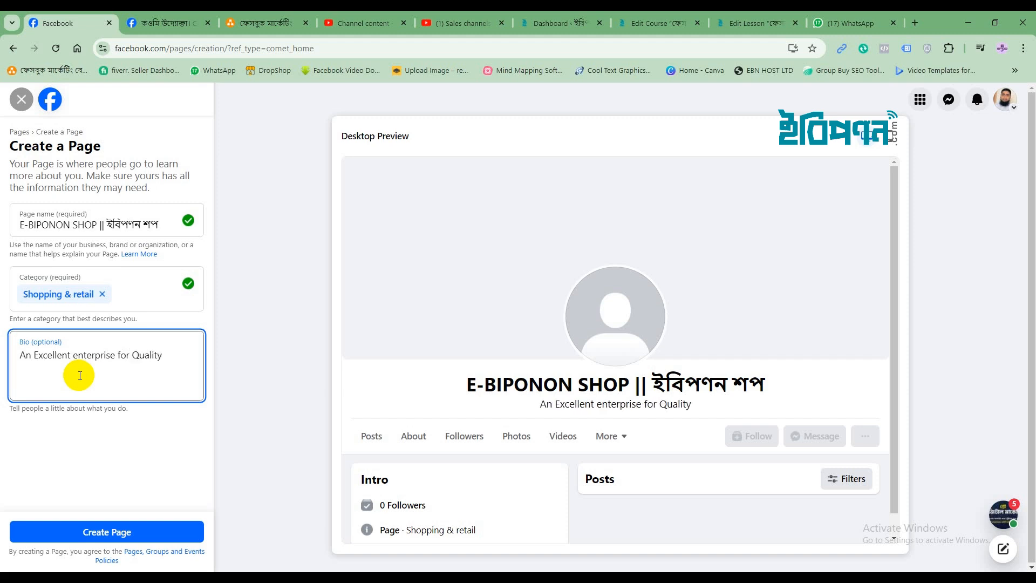
pyautogui.write('Pro')
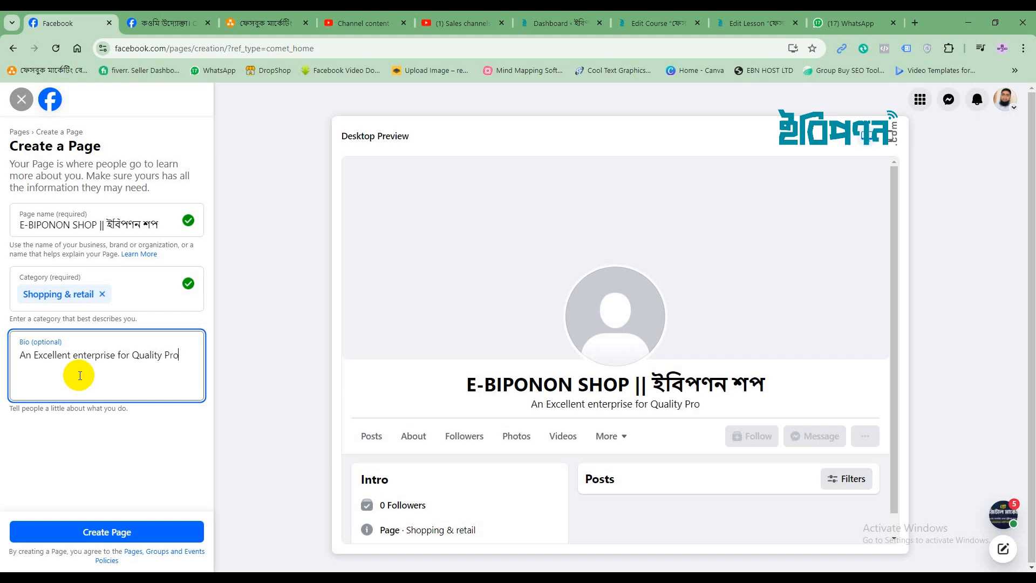
pyautogui.write('duct')
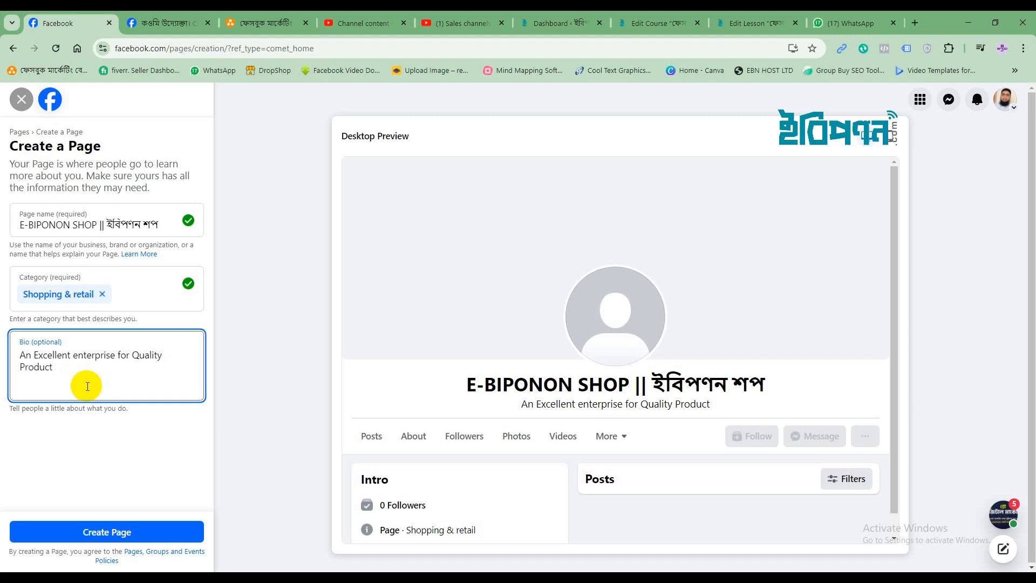
pyautogui.click(74, 355)
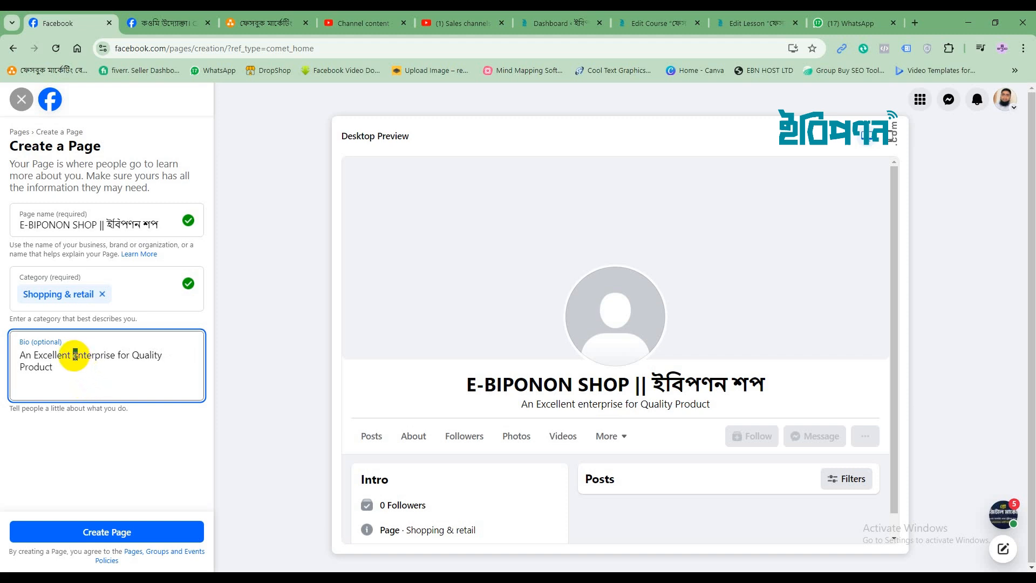
pyautogui.write('E')
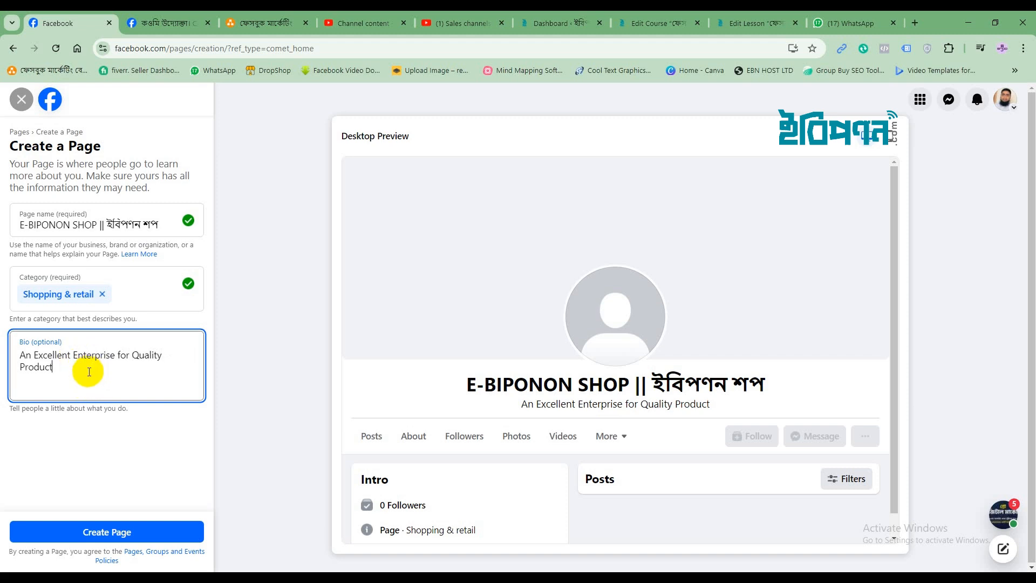
pyautogui.click(91, 371)
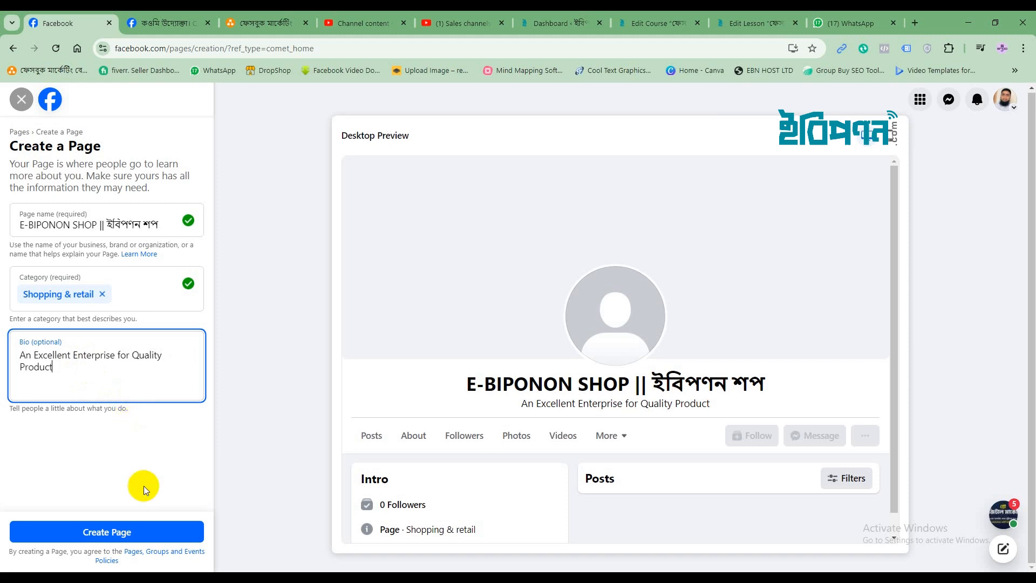
pyautogui.click(131, 529)
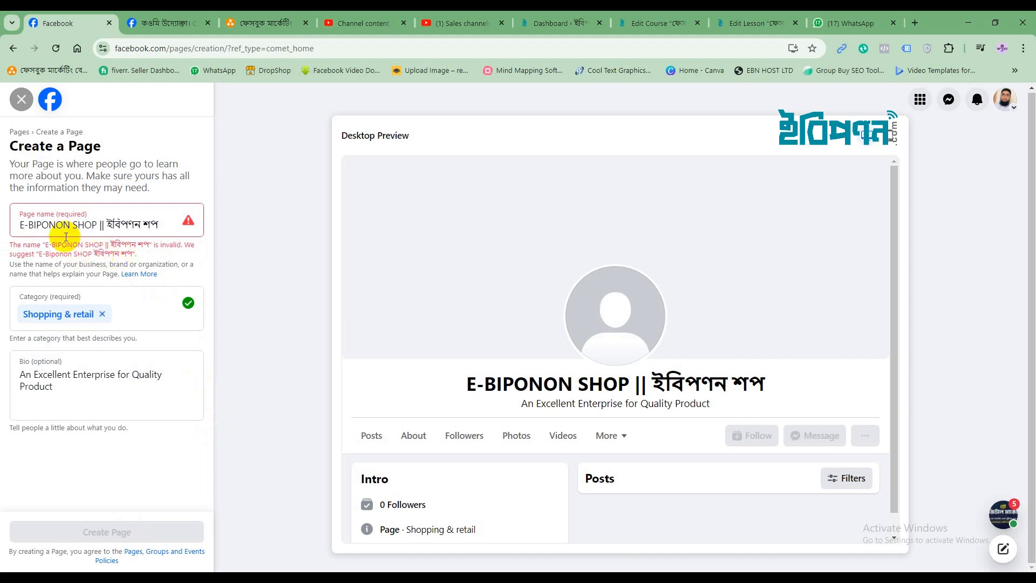
# Change the English part of the name to 'E-biponon Shop' and retry creating the Page
pyautogui.click(28, 224)
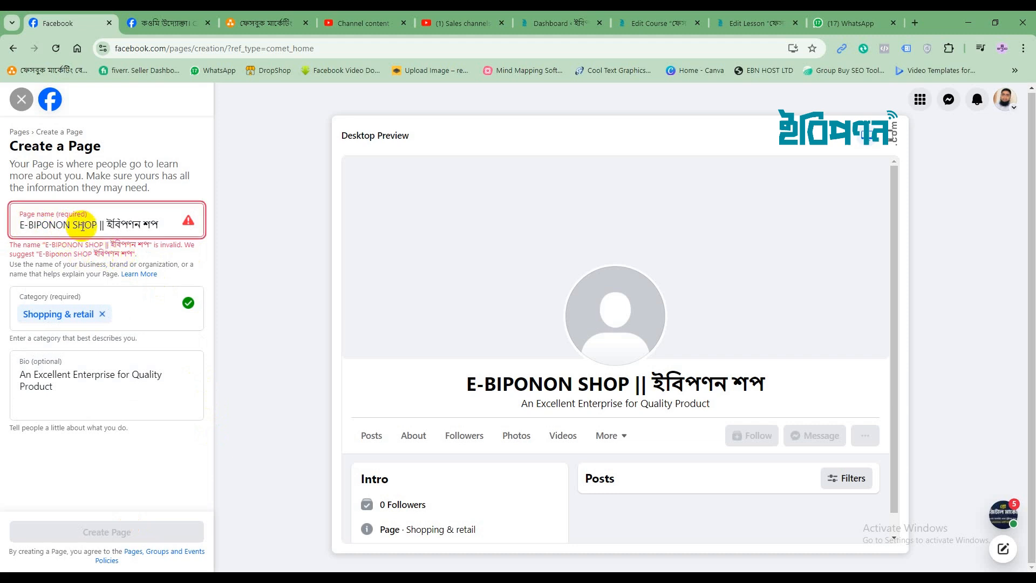
pyautogui.press('BackSpace')
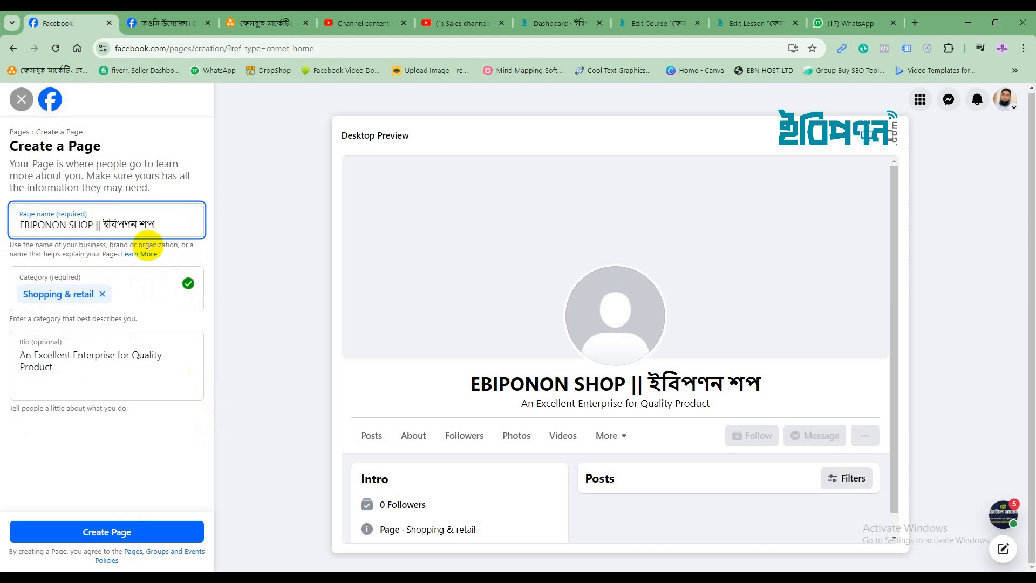
pyautogui.click(120, 528)
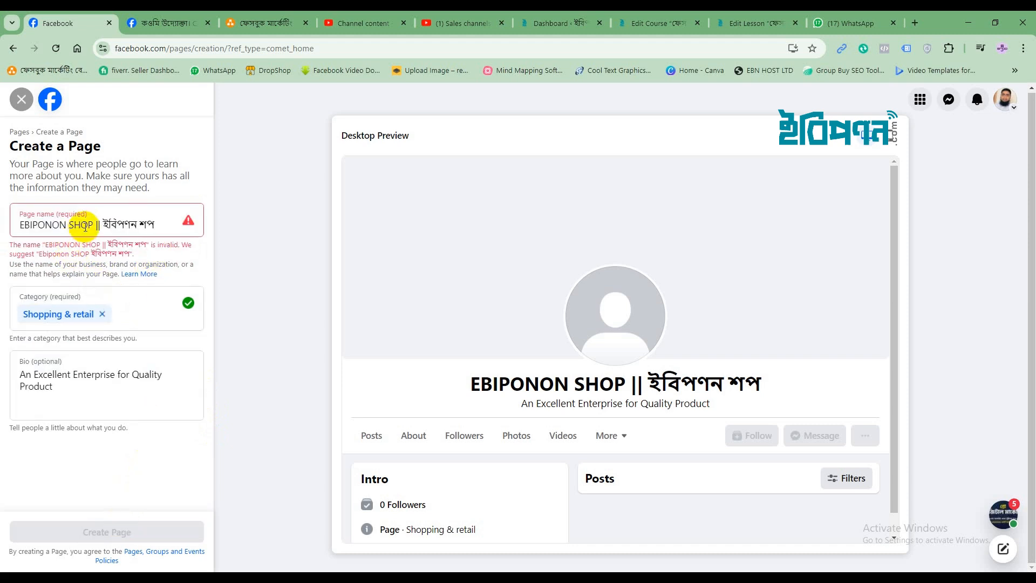
pyautogui.moveTo(93, 224); pyautogui.dragTo(24, 223)
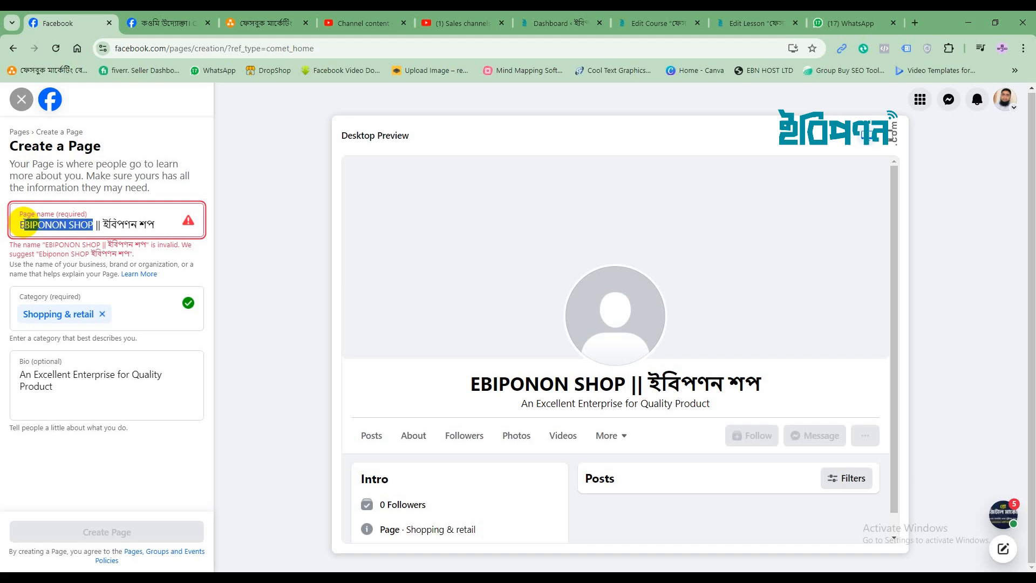
pyautogui.write('-')
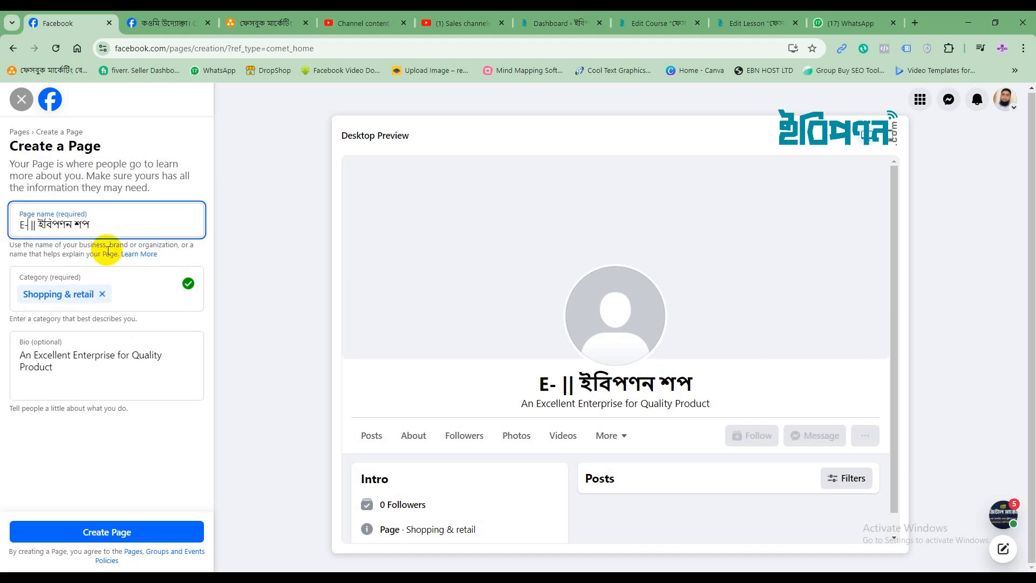
pyautogui.write('bipon')
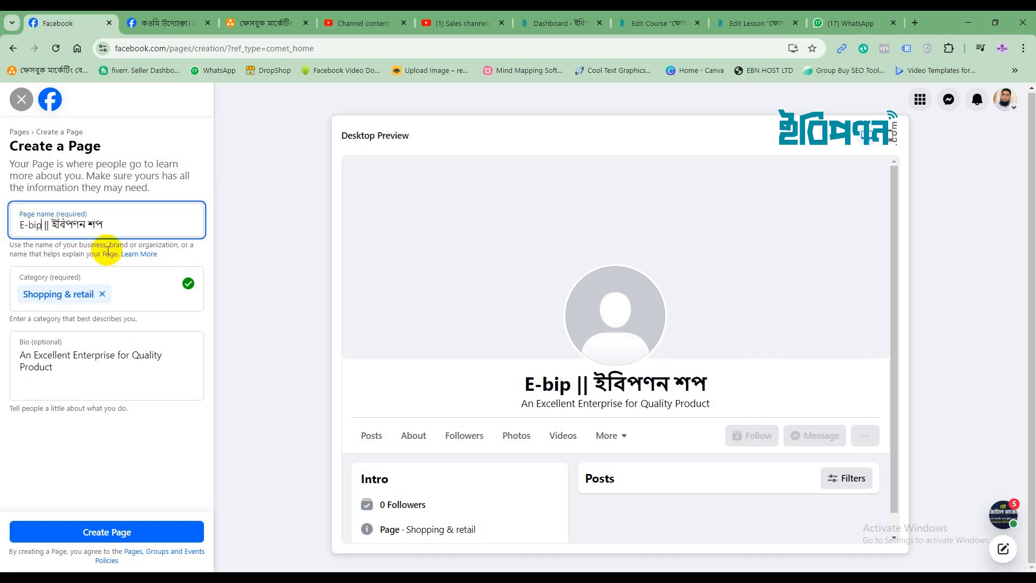
pyautogui.write('on')
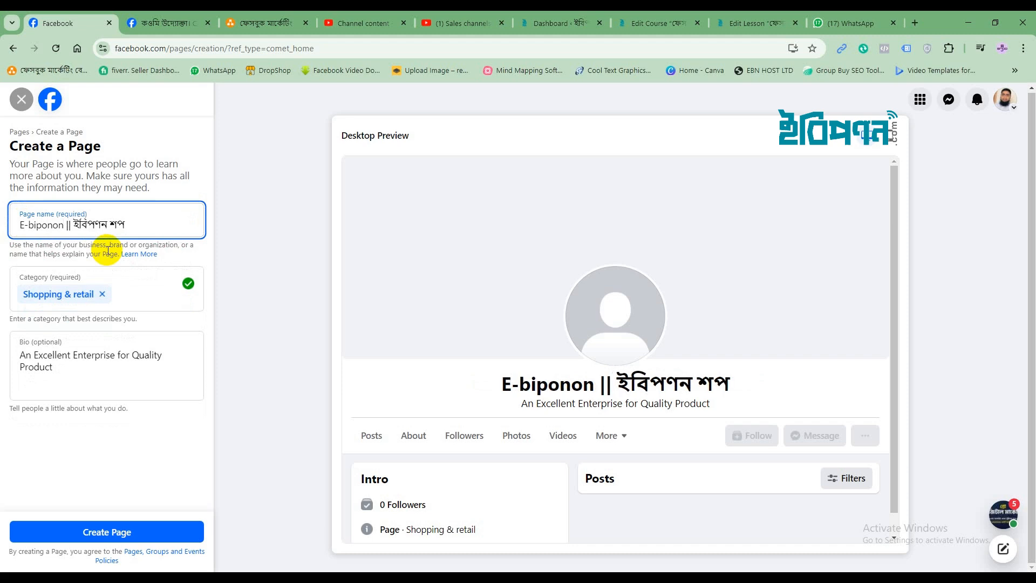
pyautogui.write(' Shop')
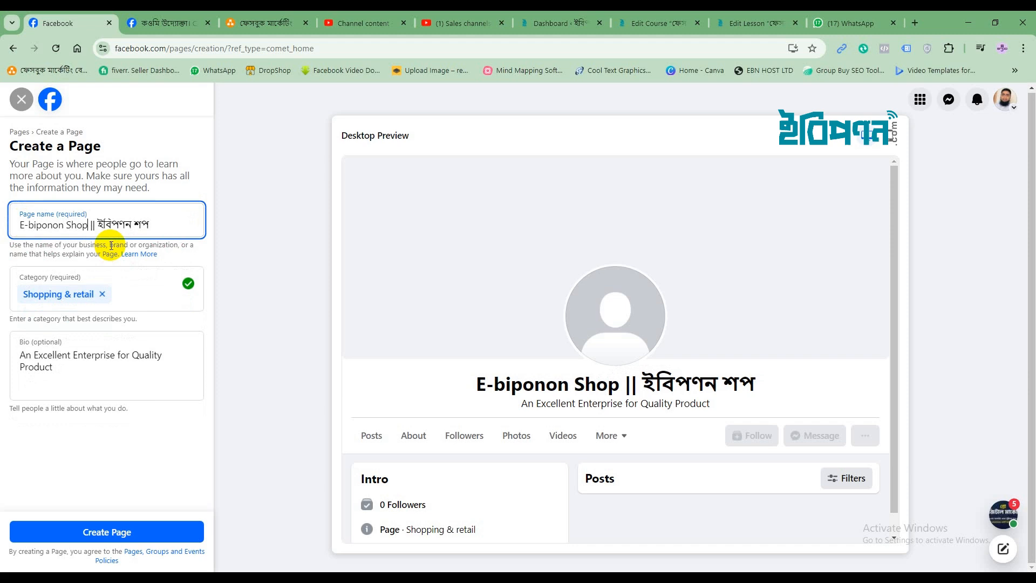
pyautogui.click(112, 531)
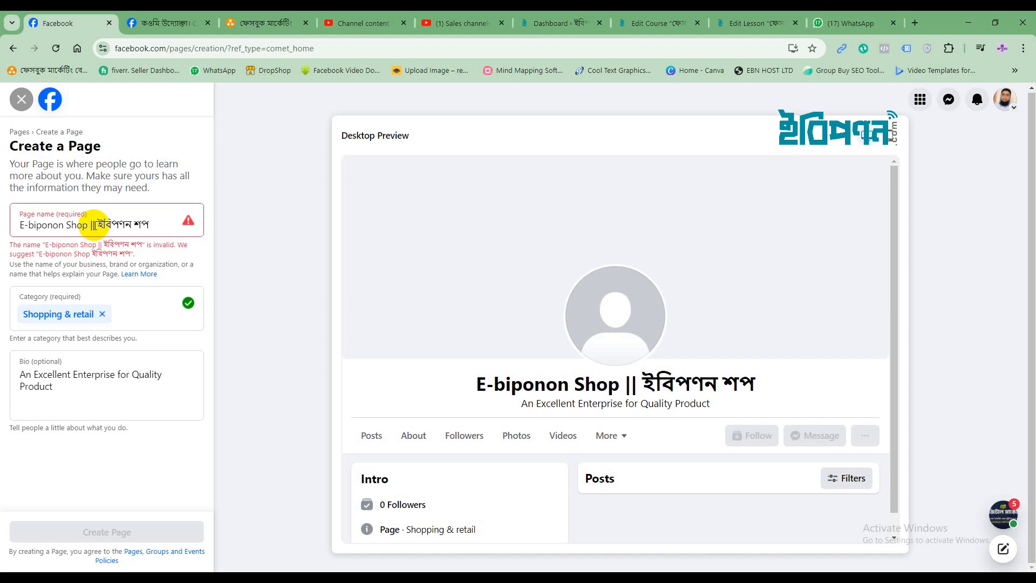
# Replace the '||' separator with '-' and create the Page as 'E-biponon Shop- ইবিপণন শপ'
pyautogui.click(95, 225)
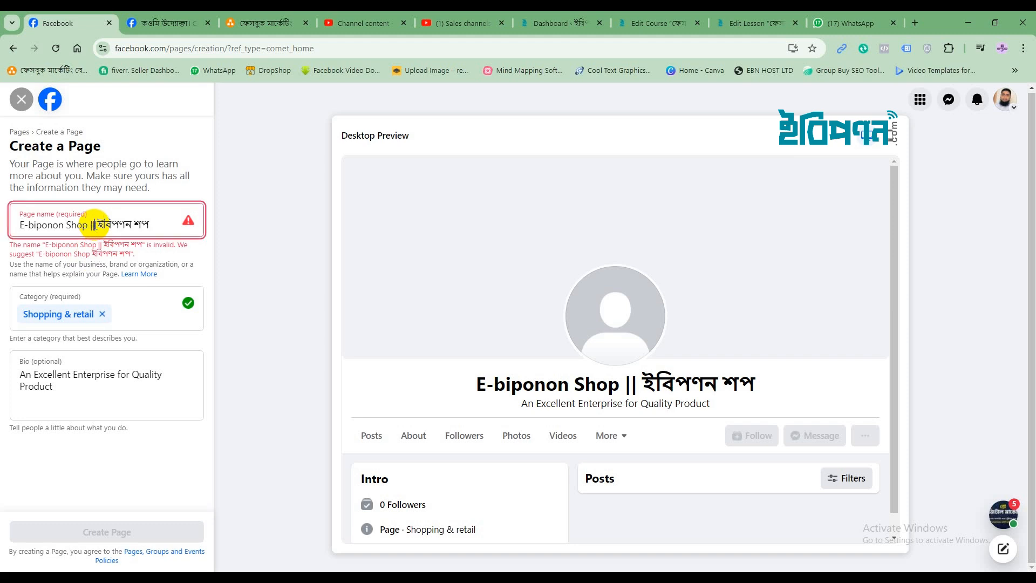
pyautogui.click(89, 222)
pyautogui.press('BackSpace')
pyautogui.write('-')
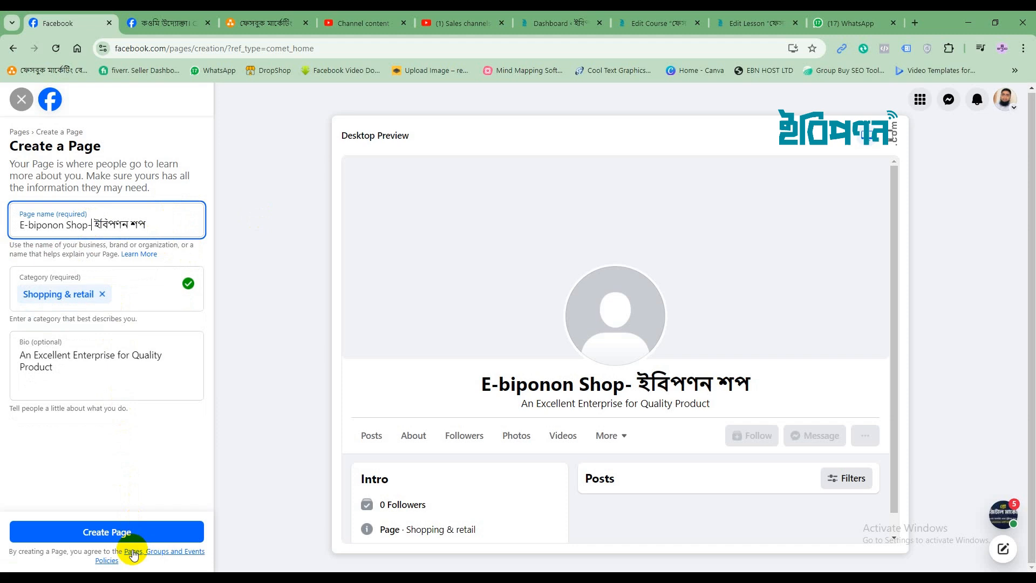
pyautogui.click(121, 532)
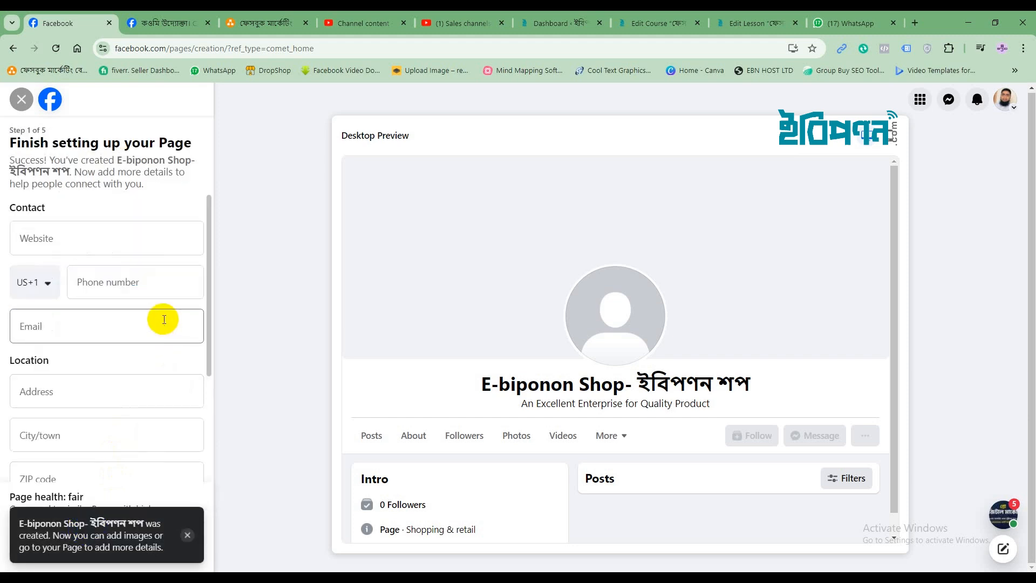
pyautogui.click(24, 238)
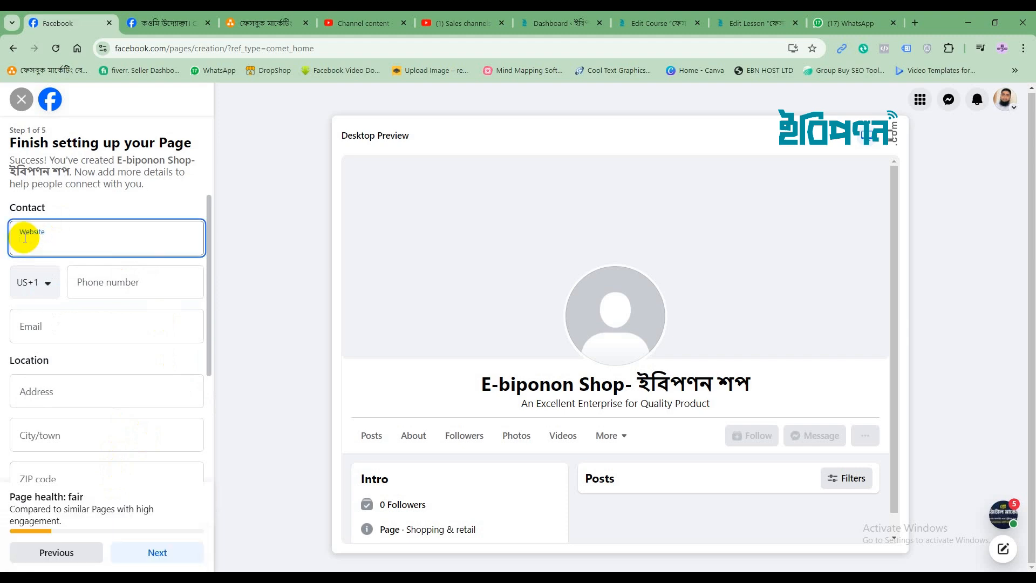
pyautogui.write('www.shop.e-biponon.com')
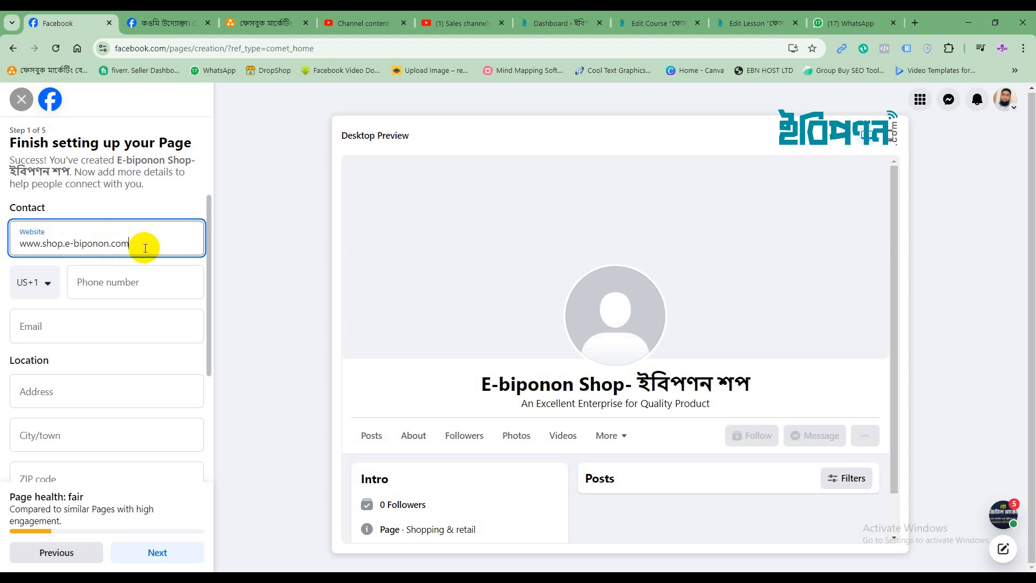
# Copy the E-BIPONON SHOP group page's URL from the other Facebook tab
pyautogui.click(165, 23)
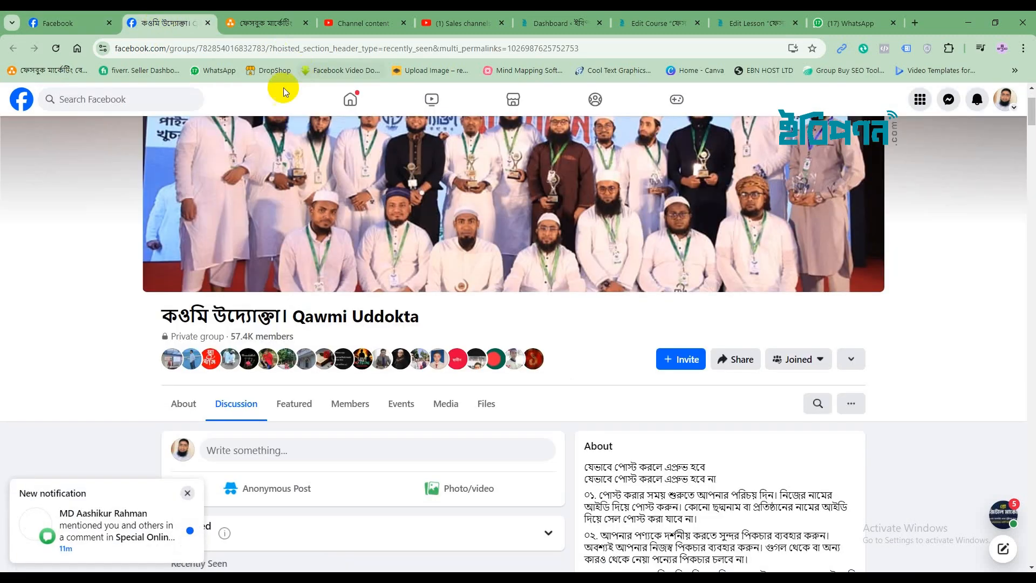
pyautogui.click(339, 98)
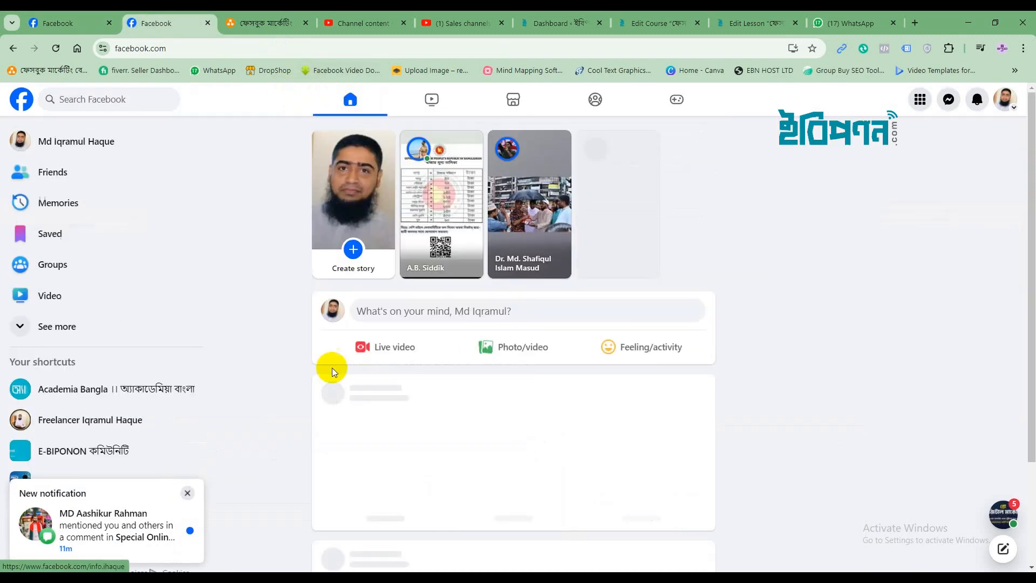
pyautogui.click(81, 450)
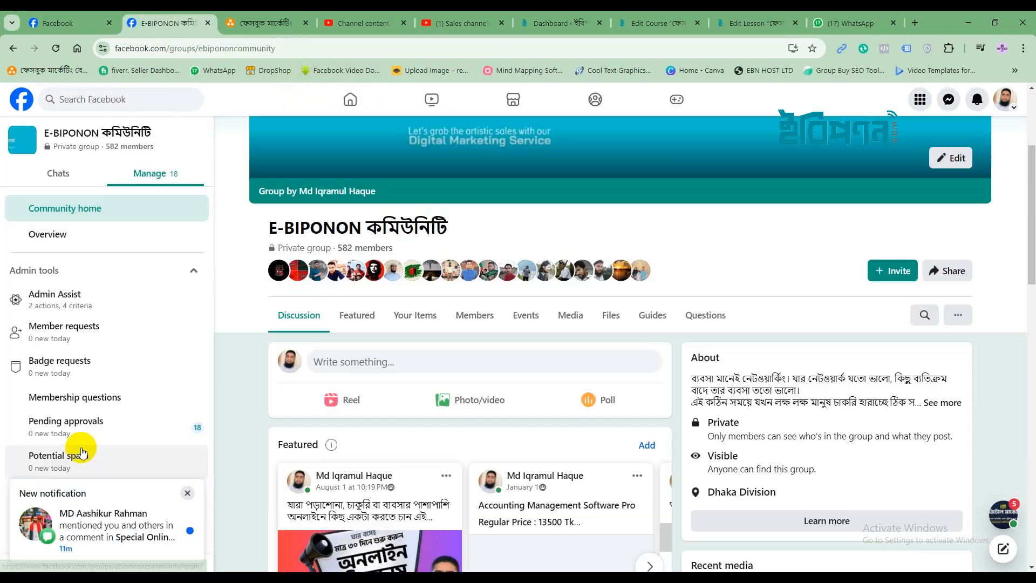
pyautogui.click(13, 49)
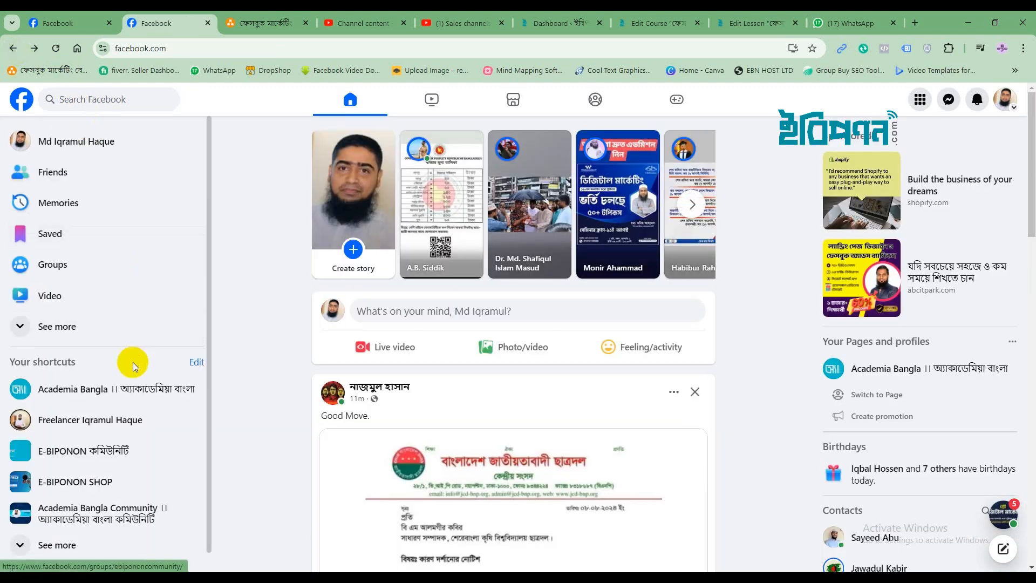
pyautogui.click(51, 482)
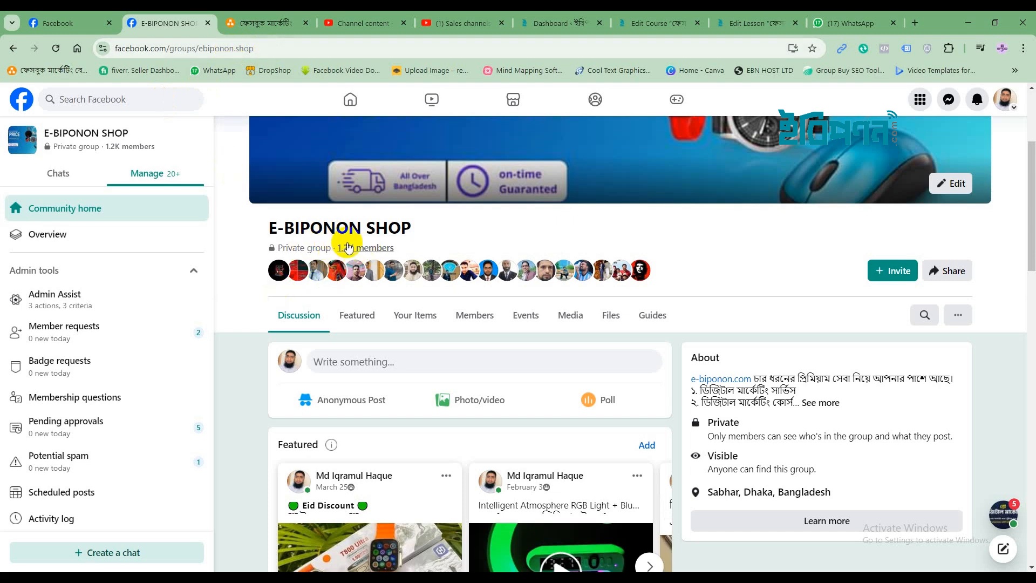
pyautogui.click(244, 48)
pyautogui.moveTo(244, 48); pyautogui.dragTo(103, 50)
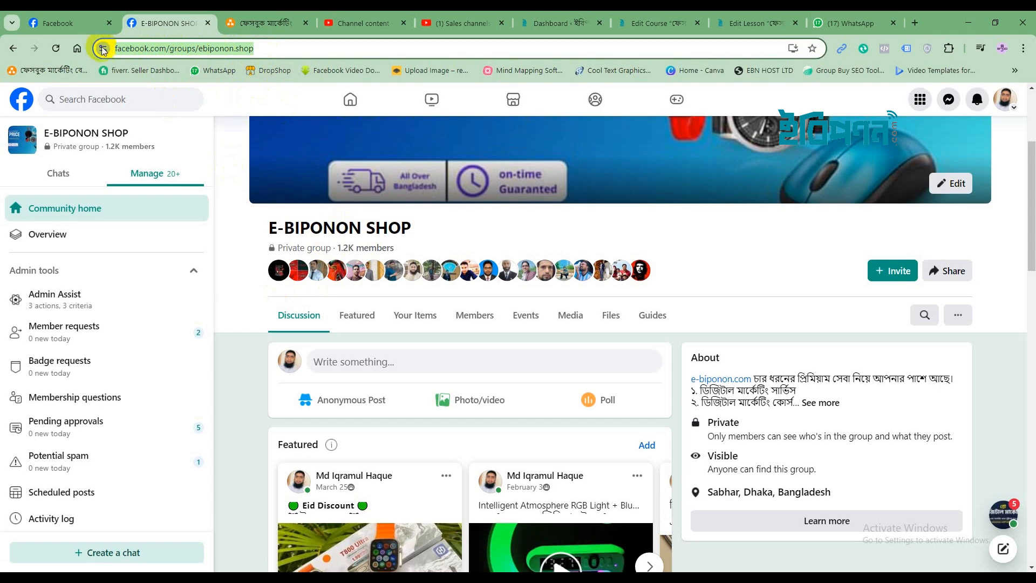
pyautogui.rightClick(139, 48)
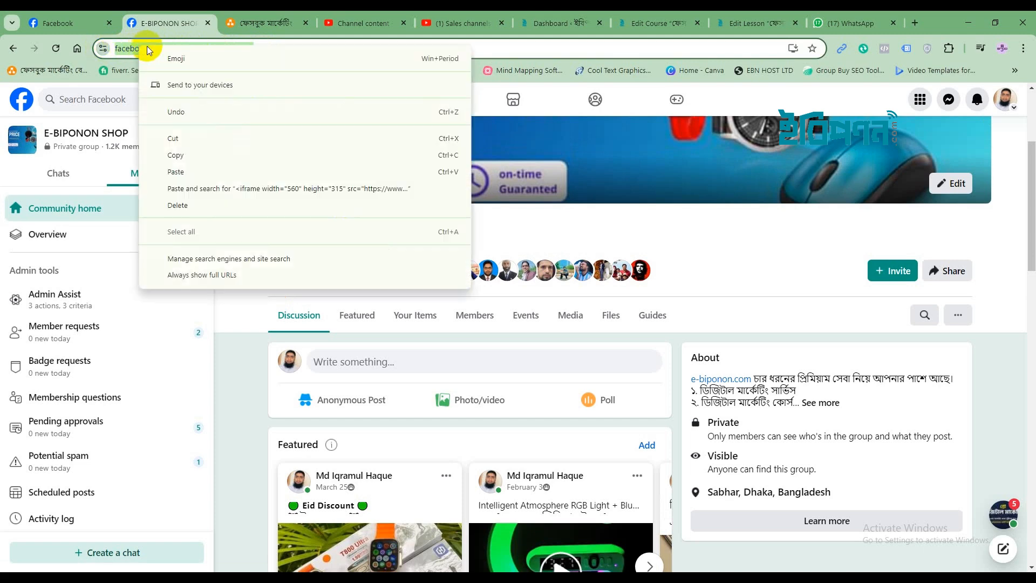
pyautogui.click(190, 155)
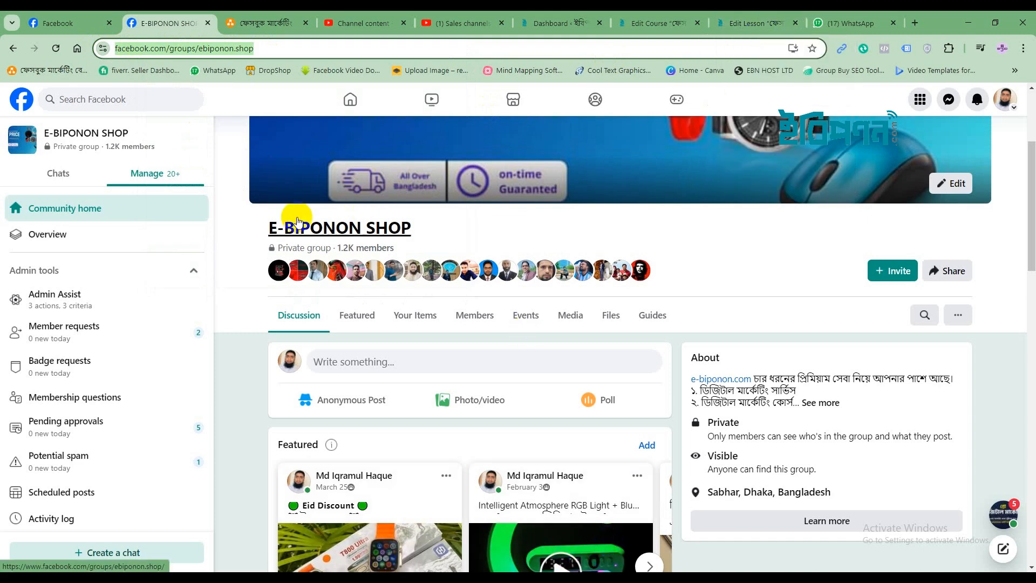
pyautogui.click(81, 21)
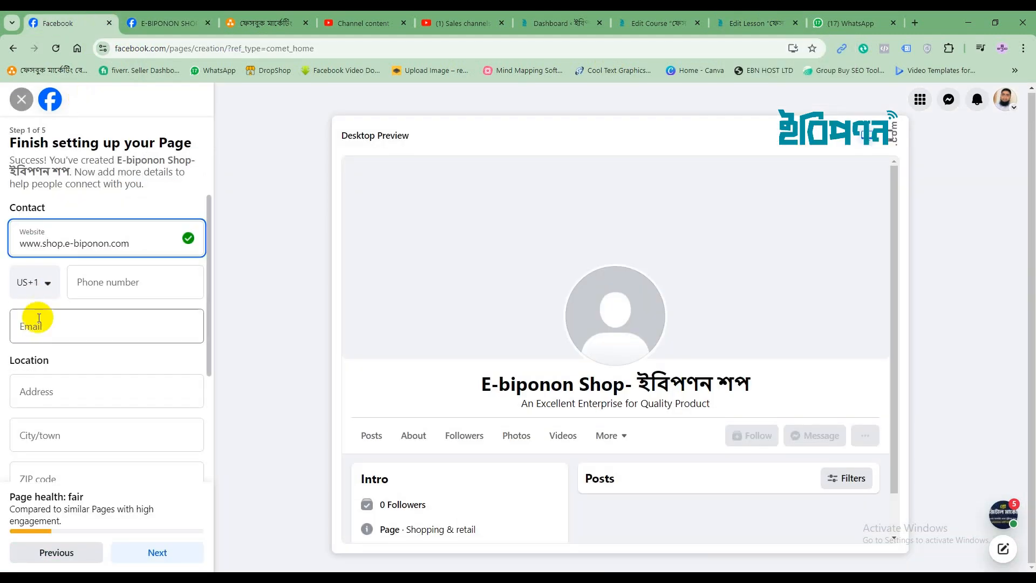
# Paste the group URL as the website and choose the Bangladesh +880 calling code
pyautogui.moveTo(132, 243); pyautogui.dragTo(7, 246)
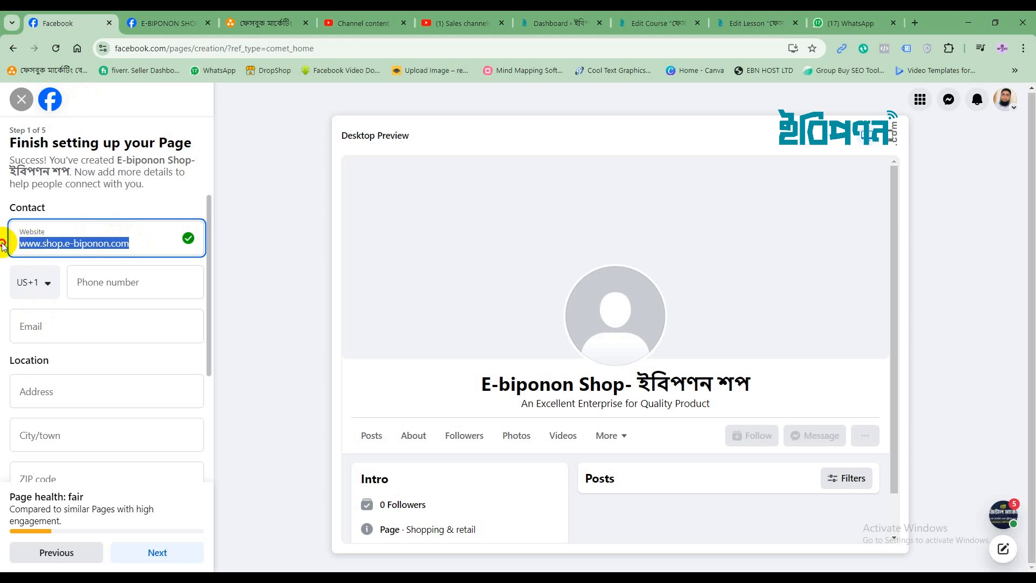
pyautogui.hotkey('ctrl', 'v')
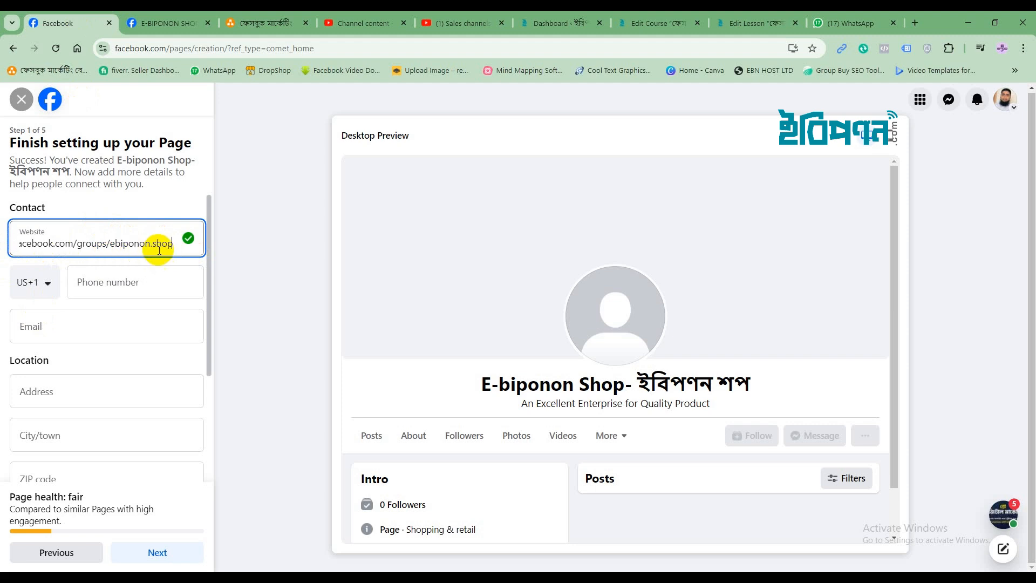
pyautogui.click(48, 285)
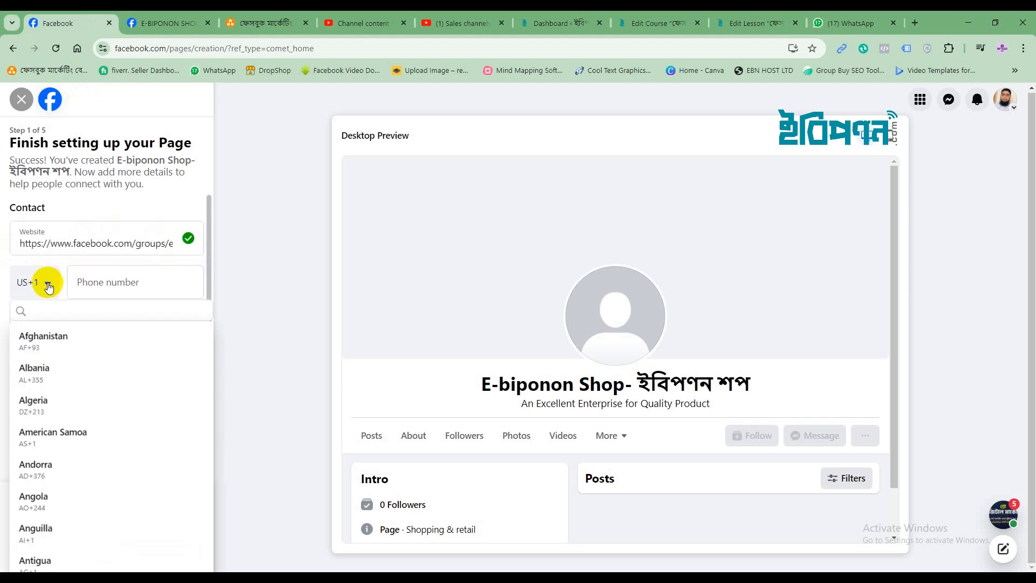
pyautogui.scroll(-5, 81, 386)
pyautogui.scroll(-2, 81, 398)
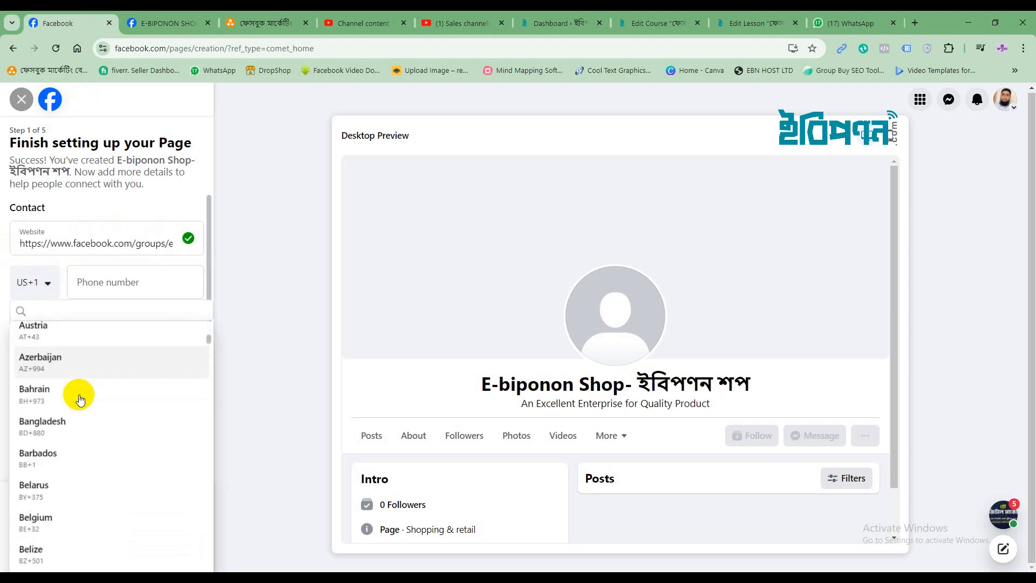
pyautogui.click(72, 432)
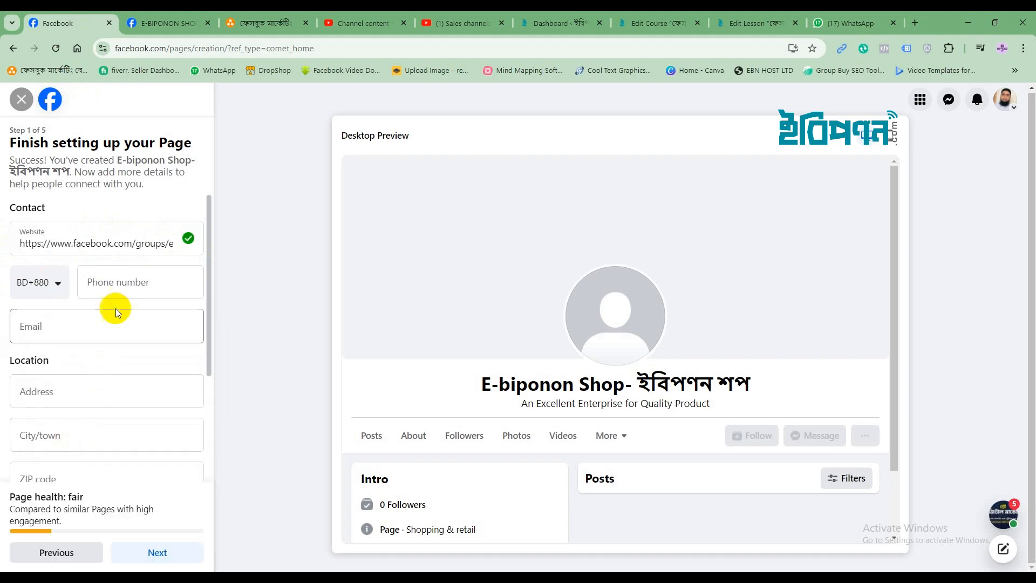
# Enter the contact phone number and e-mail address
pyautogui.click(91, 279)
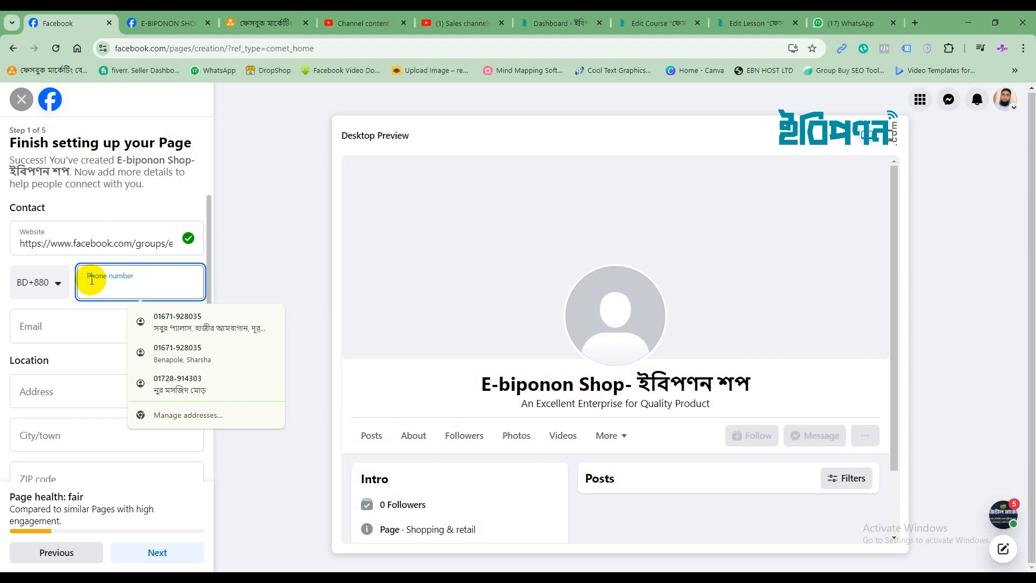
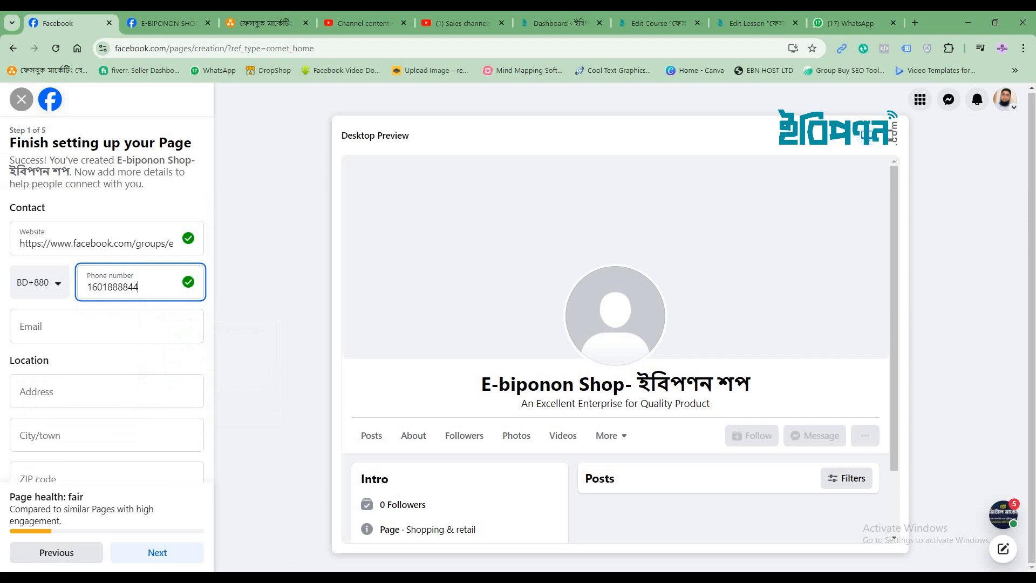
pyautogui.click(30, 321)
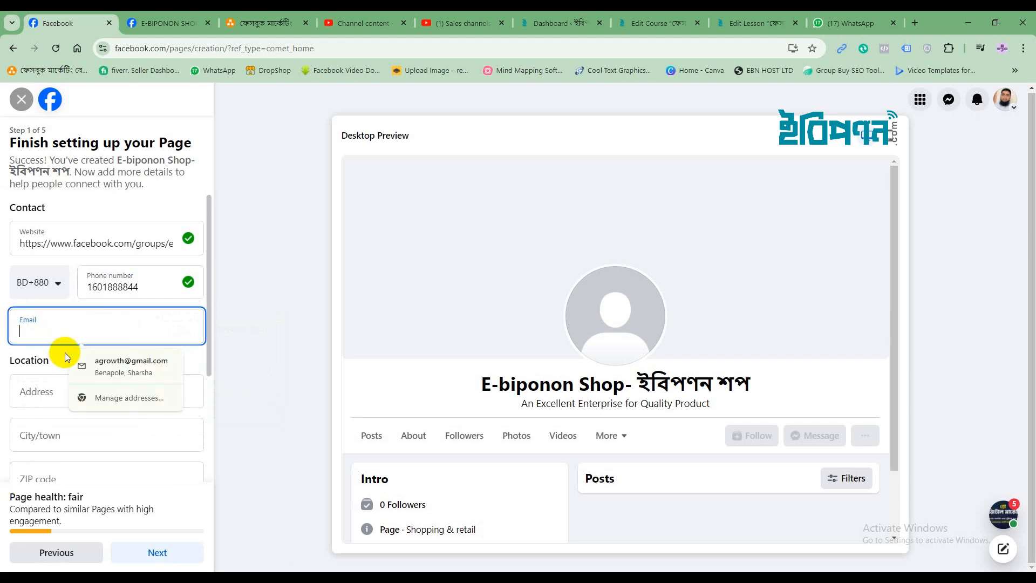
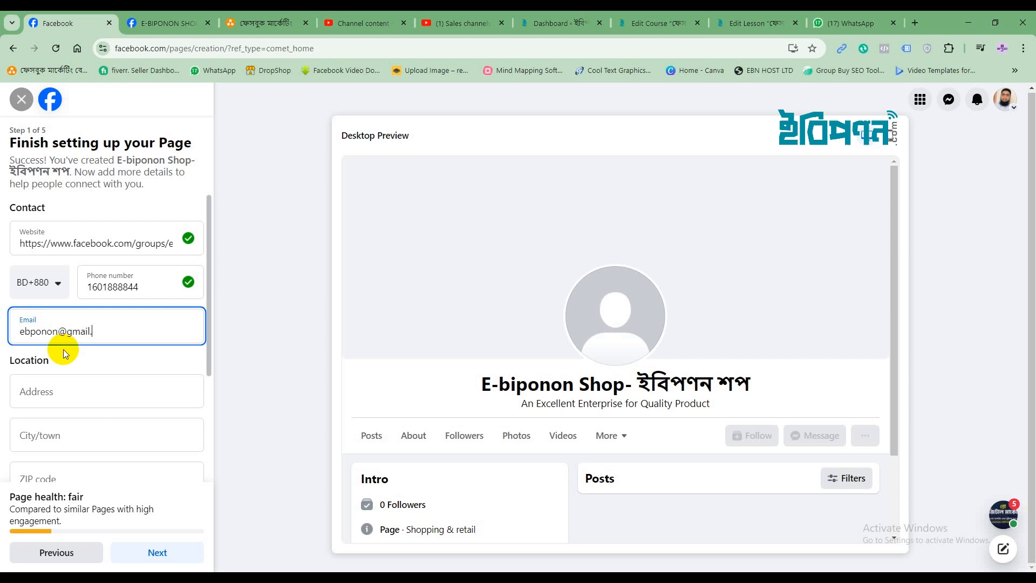
# Autofill the address with ZIP 7431, change the city to Sharsha, and set hours to Always open
pyautogui.click(46, 387)
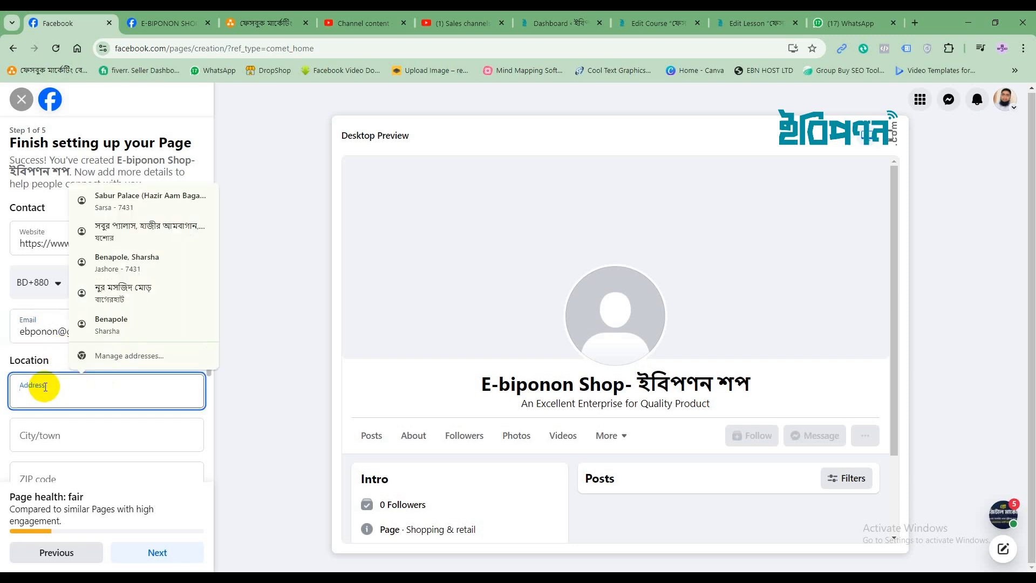
pyautogui.click(113, 201)
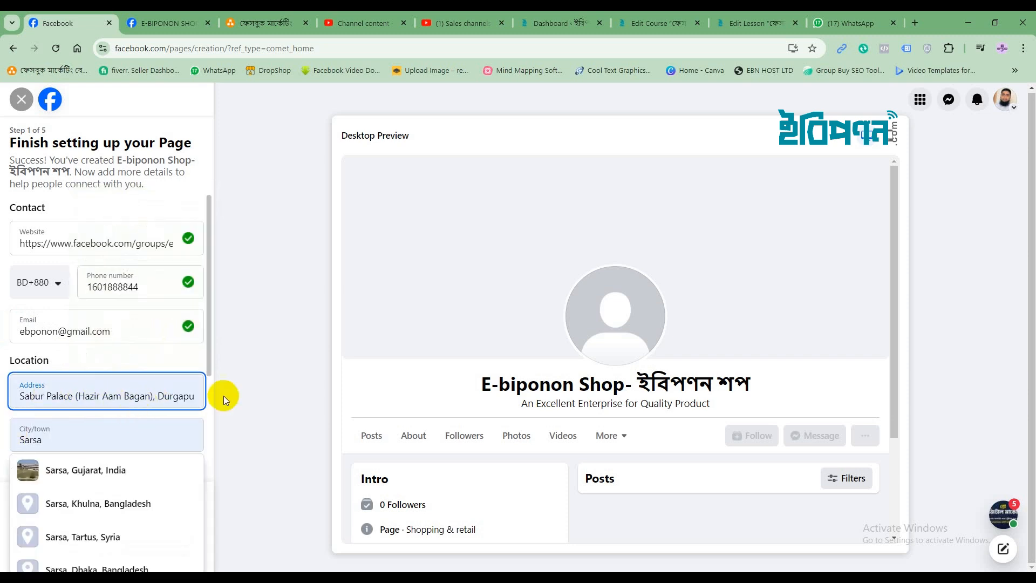
pyautogui.scroll(-3, 209, 413)
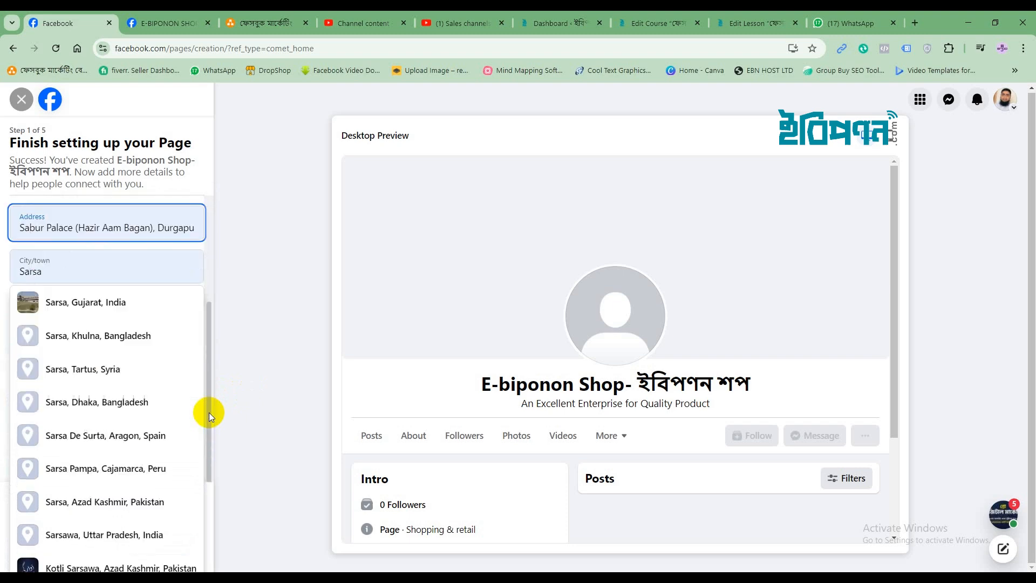
pyautogui.click(255, 347)
pyautogui.doubleClick(96, 271)
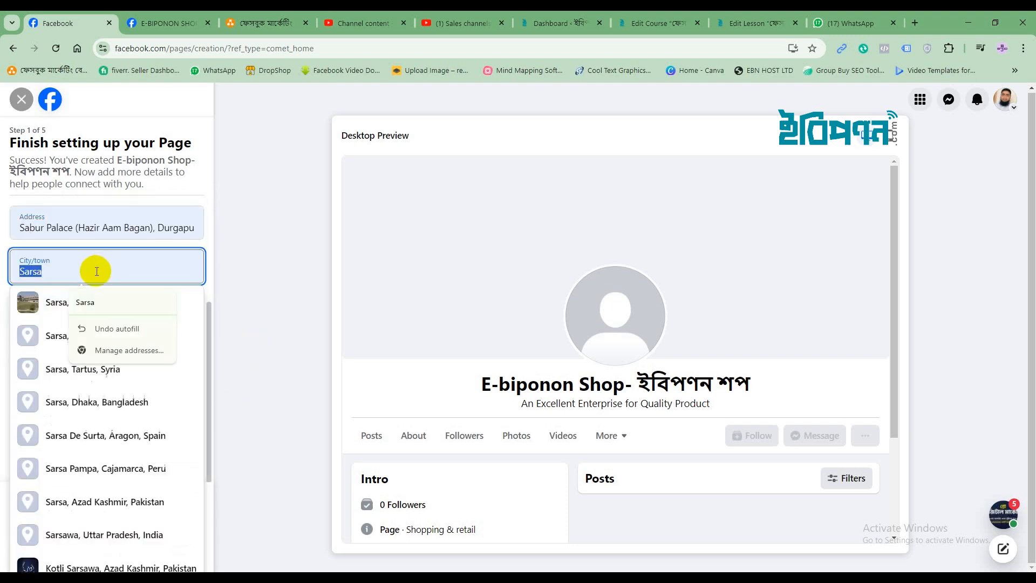
pyautogui.write('S')
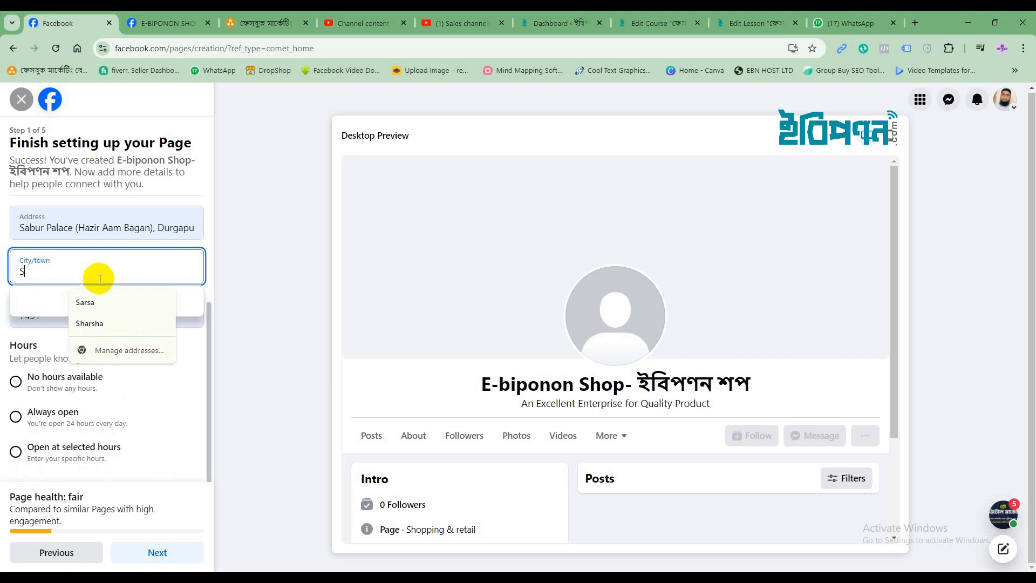
pyautogui.write('harsha')
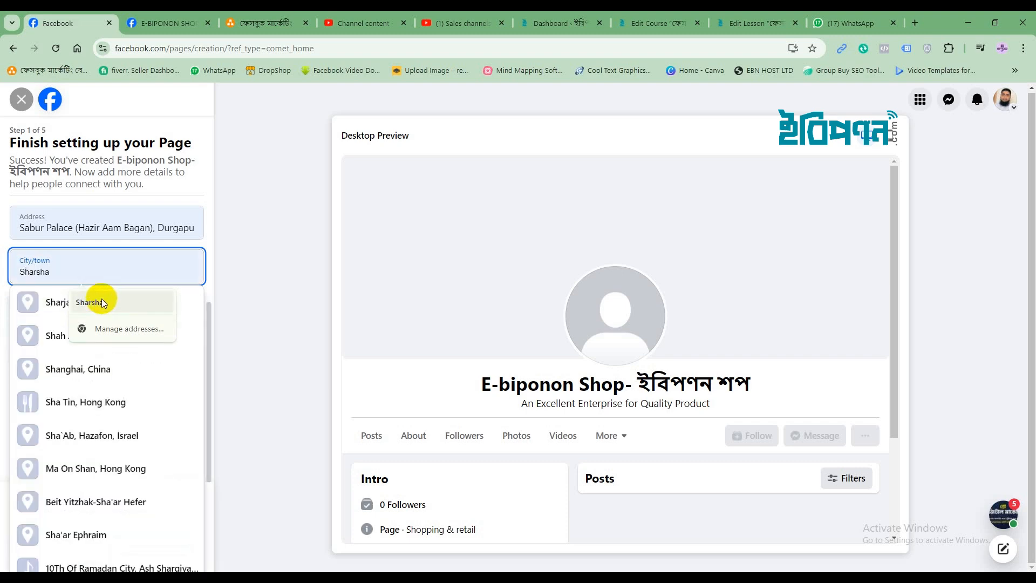
pyautogui.click(101, 301)
pyautogui.click(231, 322)
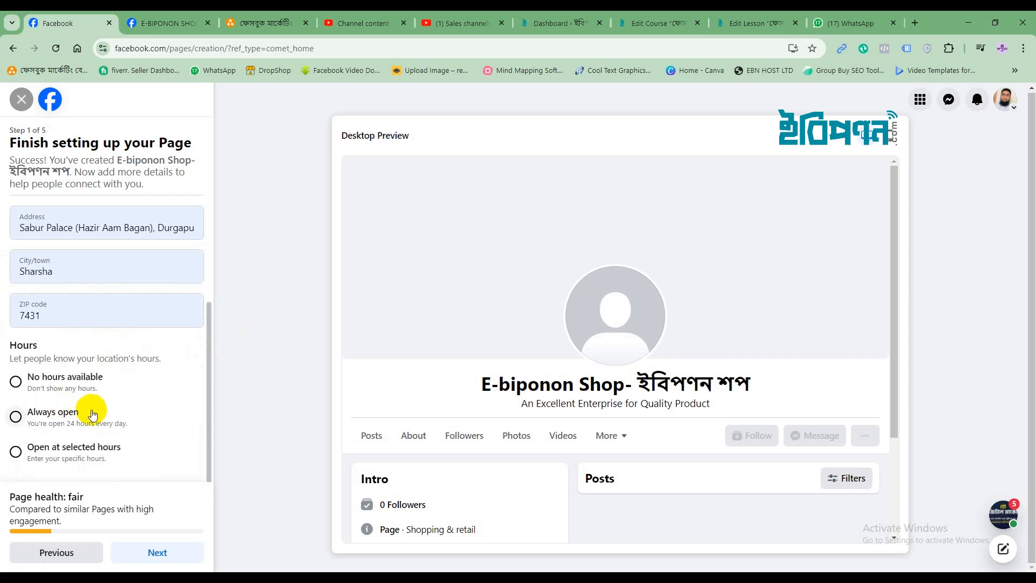
pyautogui.click(16, 419)
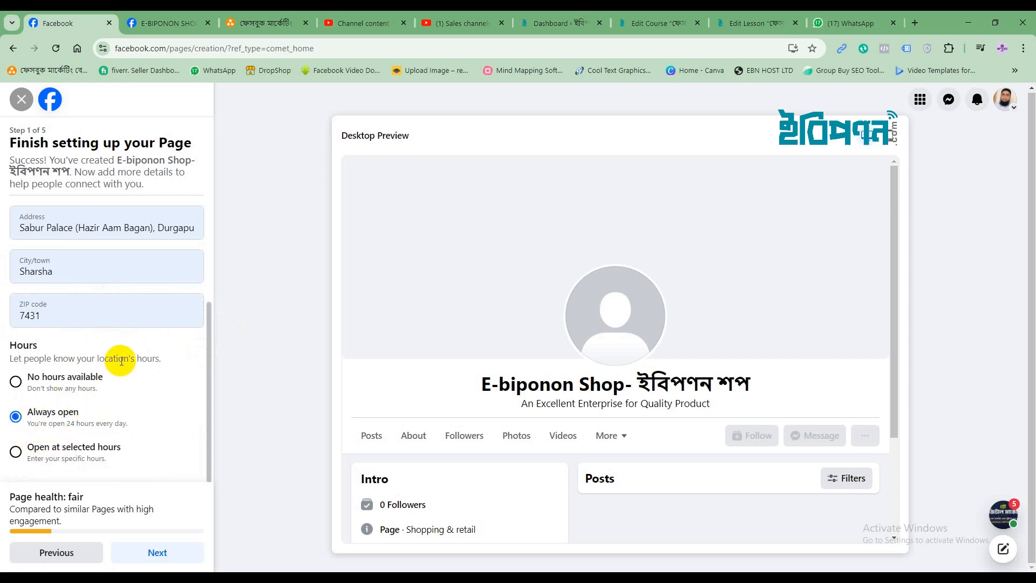
pyautogui.click(159, 552)
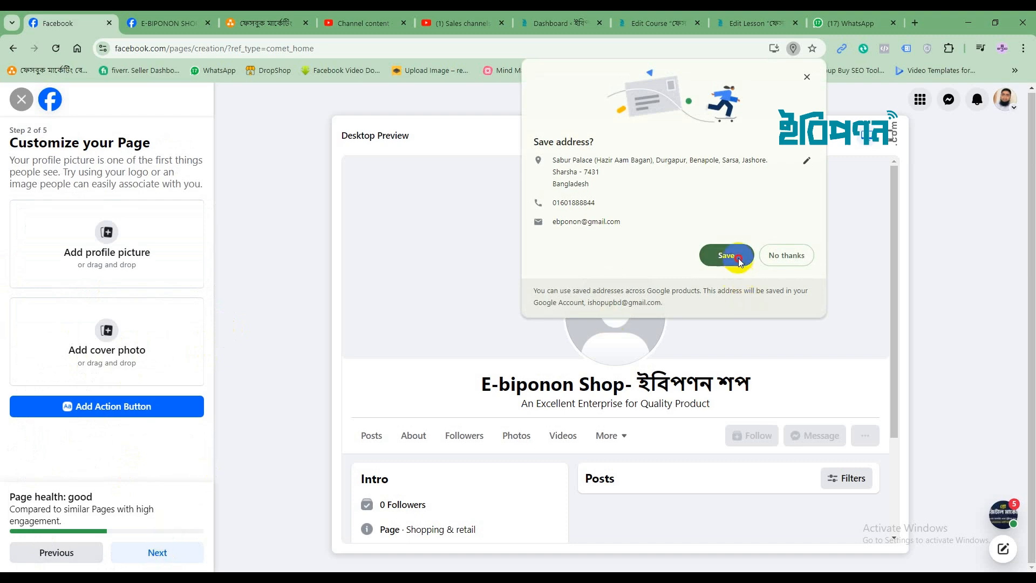
# Save the address in the browser and open the Canva home page in a new tab
pyautogui.click(739, 257)
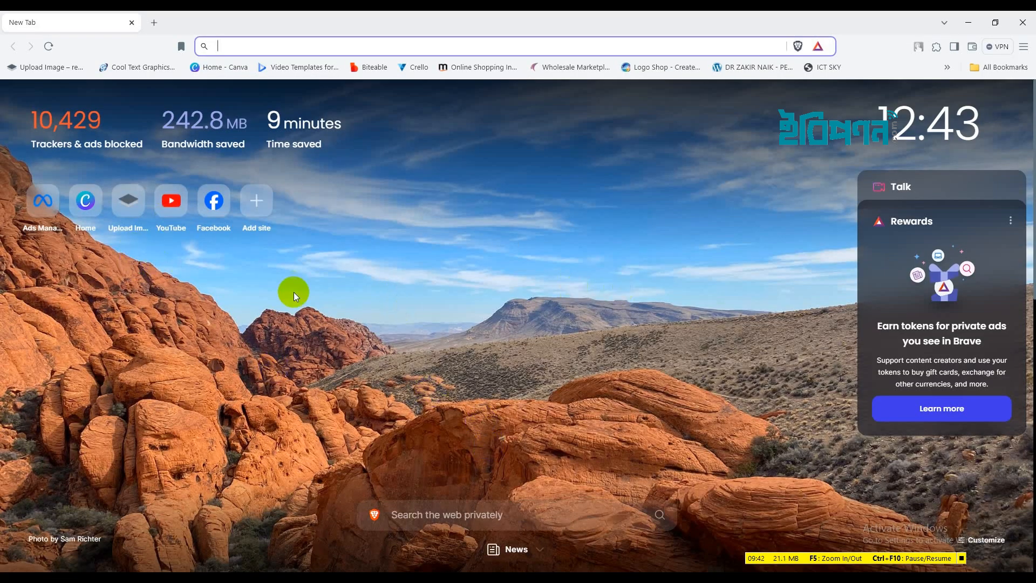
pyautogui.click(81, 203)
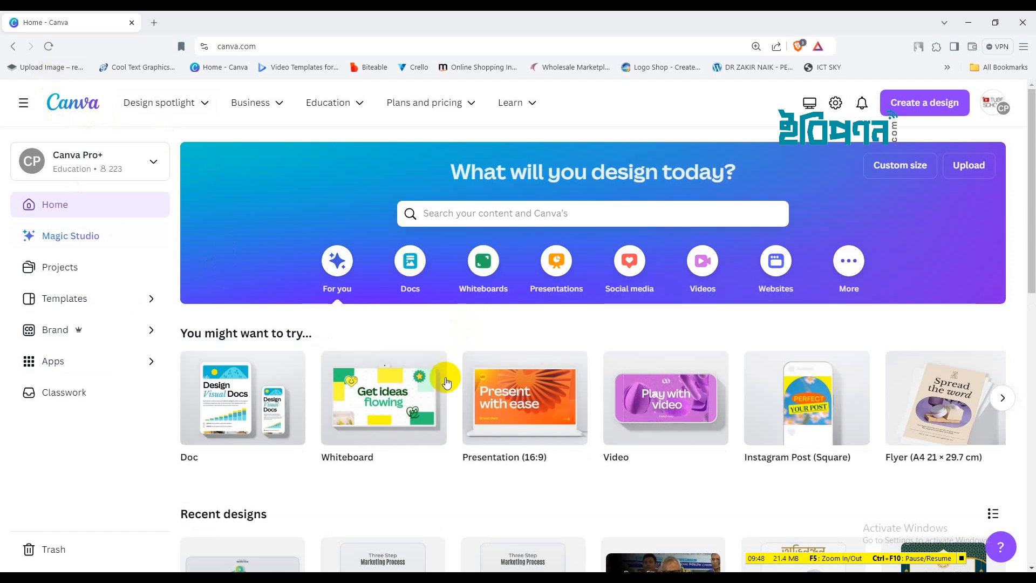
# Search Canva's home page for 'Logo' to list logo designs and templates
pyautogui.moveTo(492, 377)
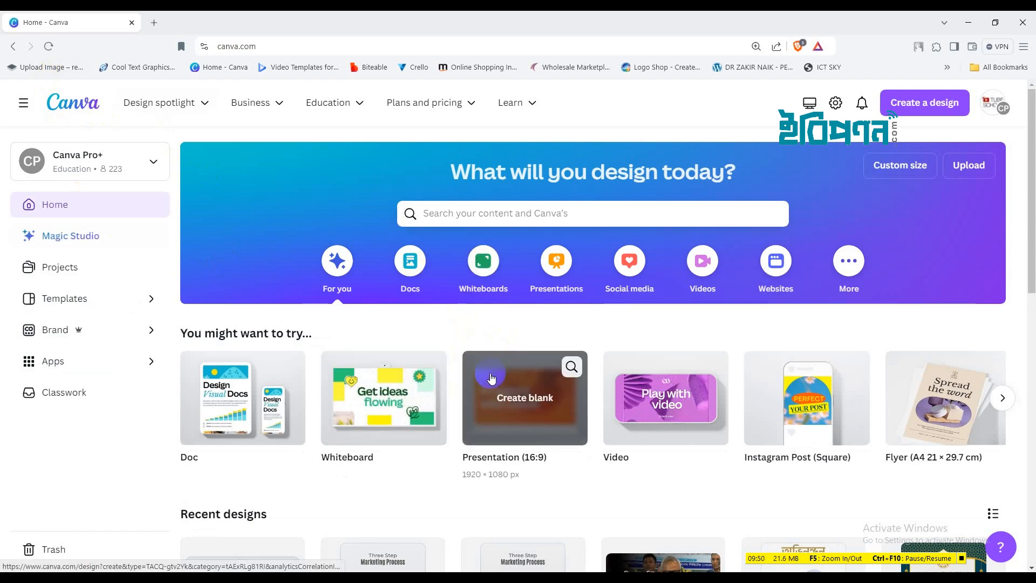
pyautogui.click(446, 215)
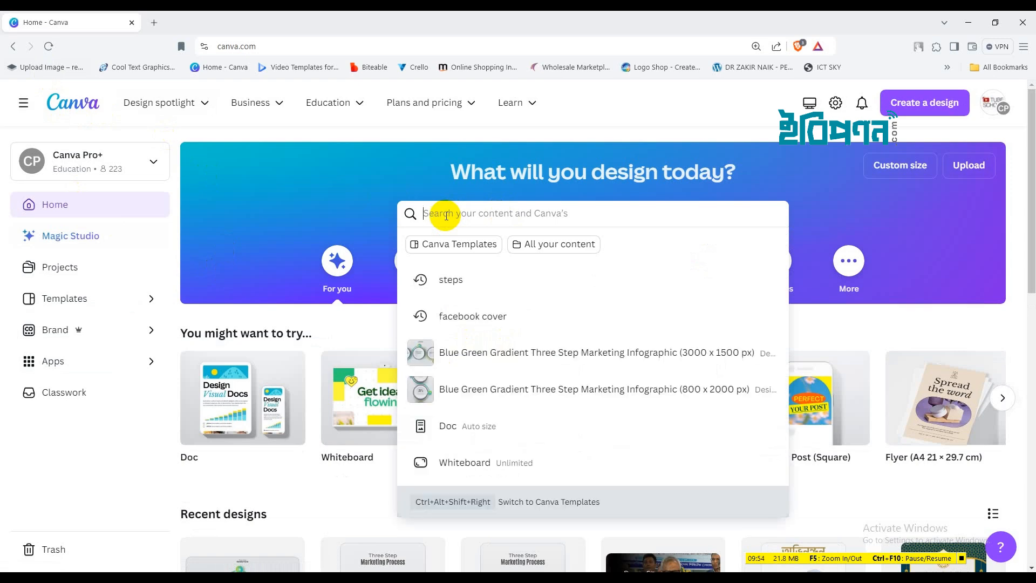
pyautogui.write('Logo')
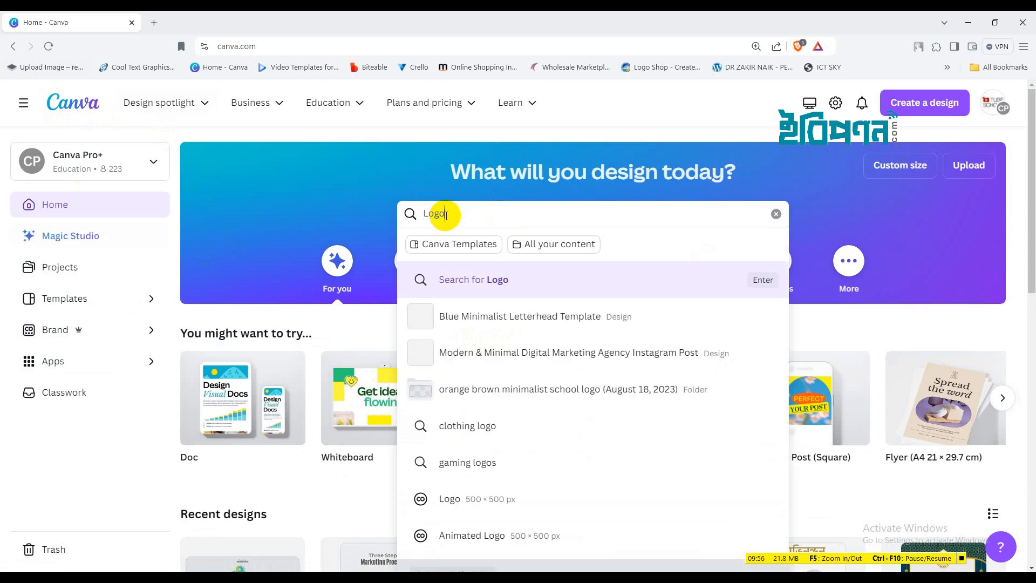
pyautogui.press('Return')
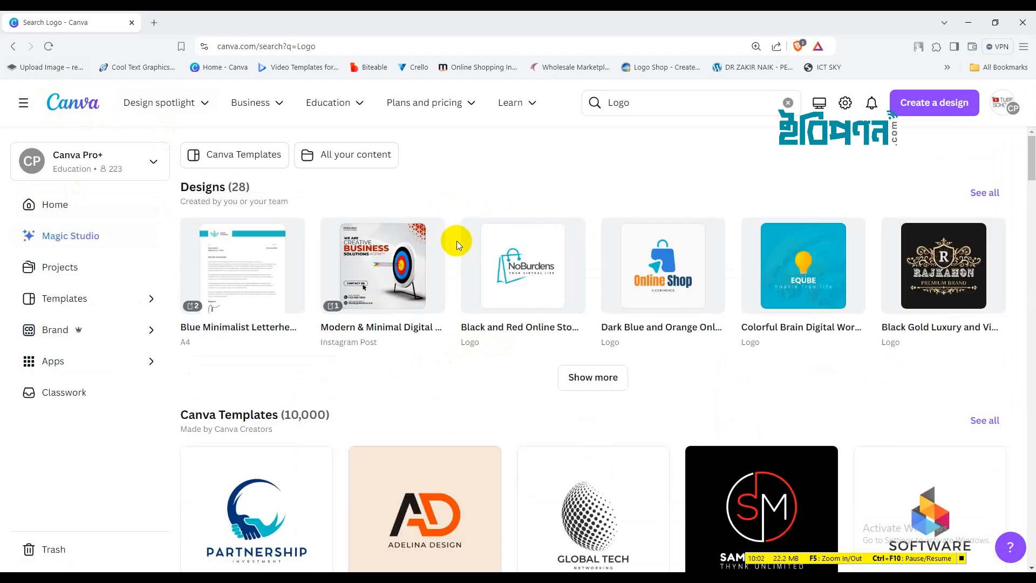
# Preview the NoBurdens logo result, then close it and return to the Logo results
pyautogui.moveTo(540, 249)
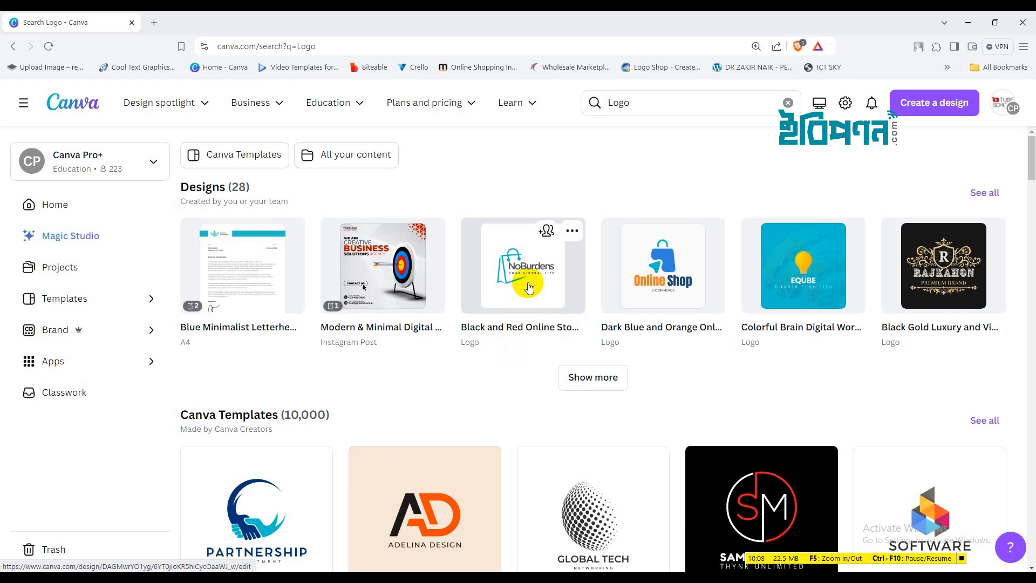
pyautogui.scroll(-4, 529, 287)
pyautogui.scroll(3, 529, 290)
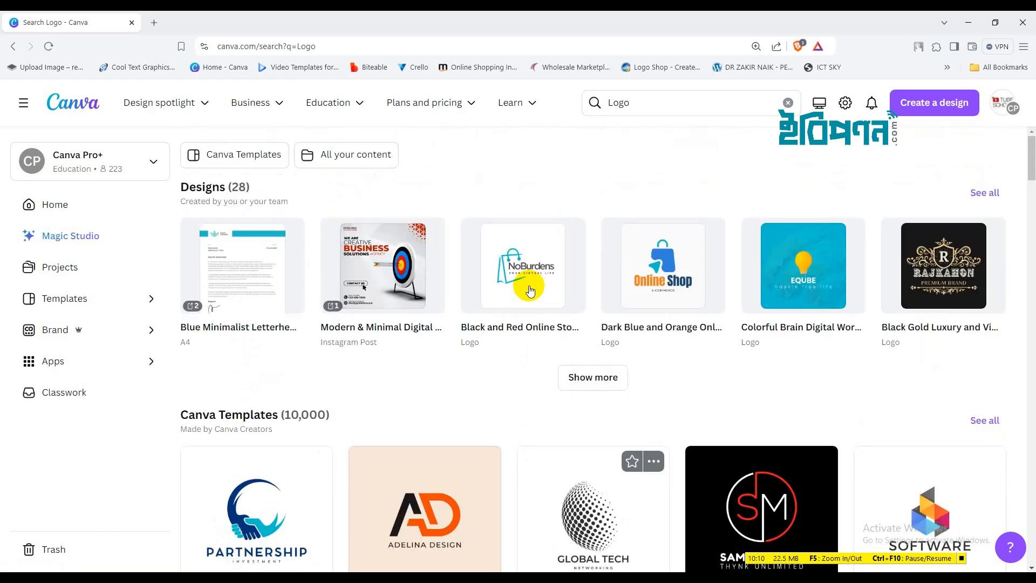
pyautogui.click(527, 275)
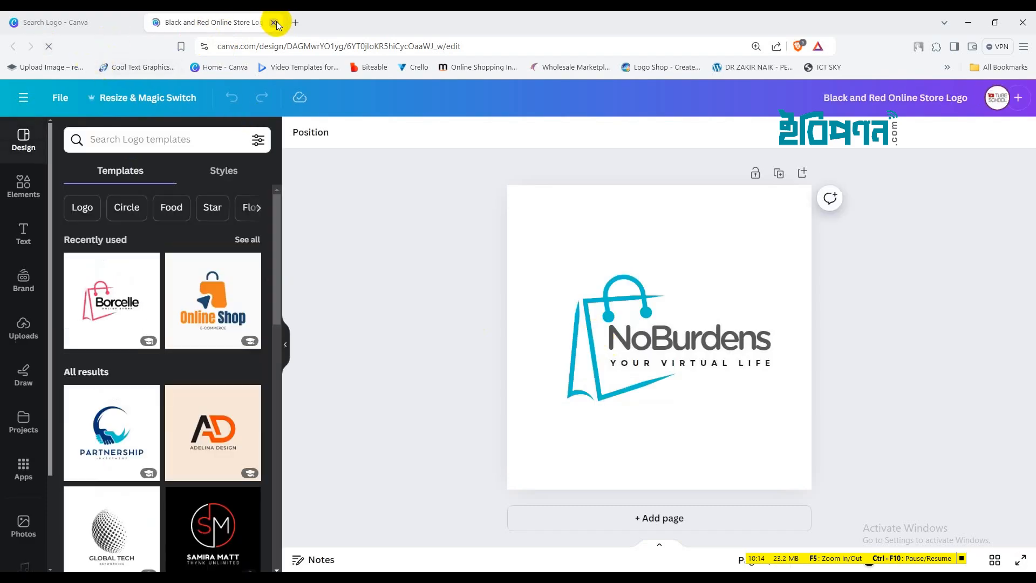
pyautogui.click(274, 22)
# Show more of your designs and open the NoBurdens 'Black and Red Online Store Logo'
pyautogui.scroll(-20, 327, 407)
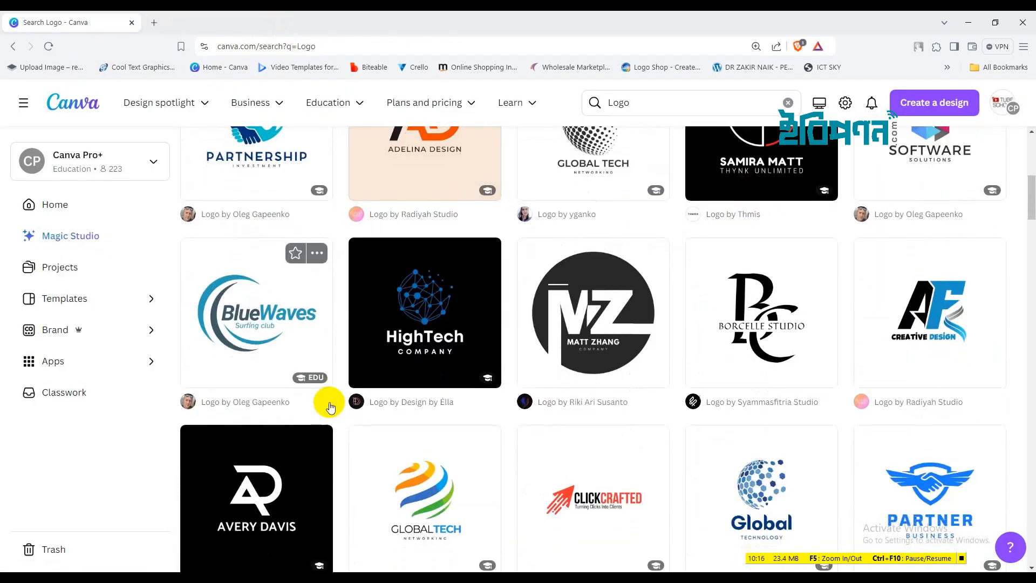
pyautogui.scroll(-9, 330, 402)
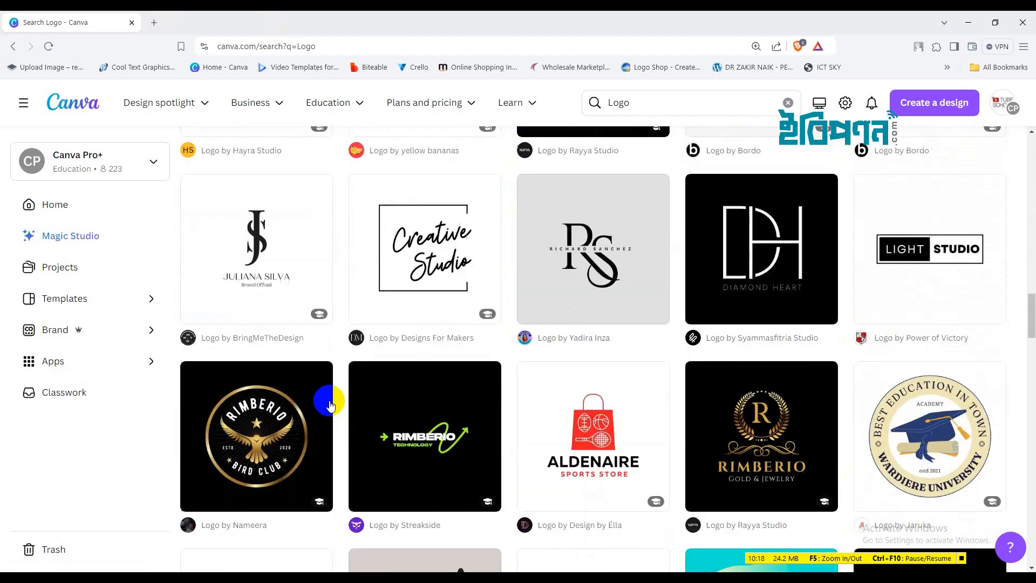
pyautogui.scroll(20, 443, 361)
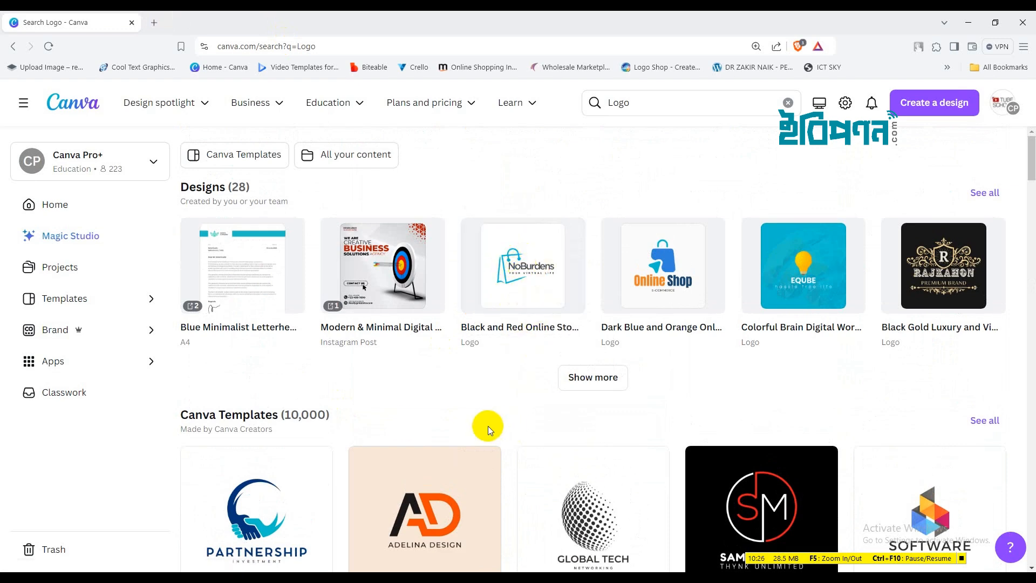
pyautogui.scroll(-5, 444, 372)
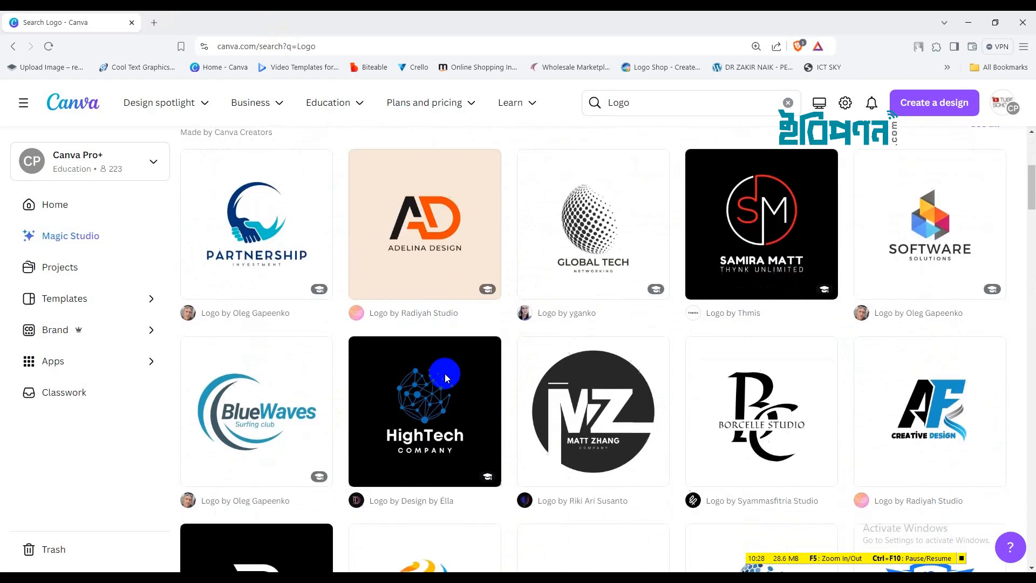
pyautogui.scroll(5, 444, 373)
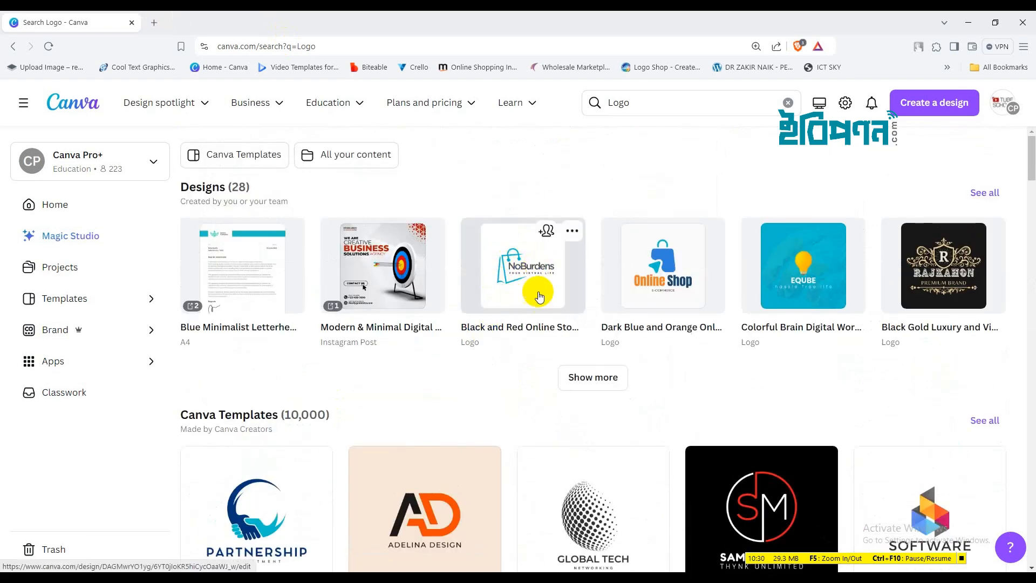
pyautogui.click(564, 378)
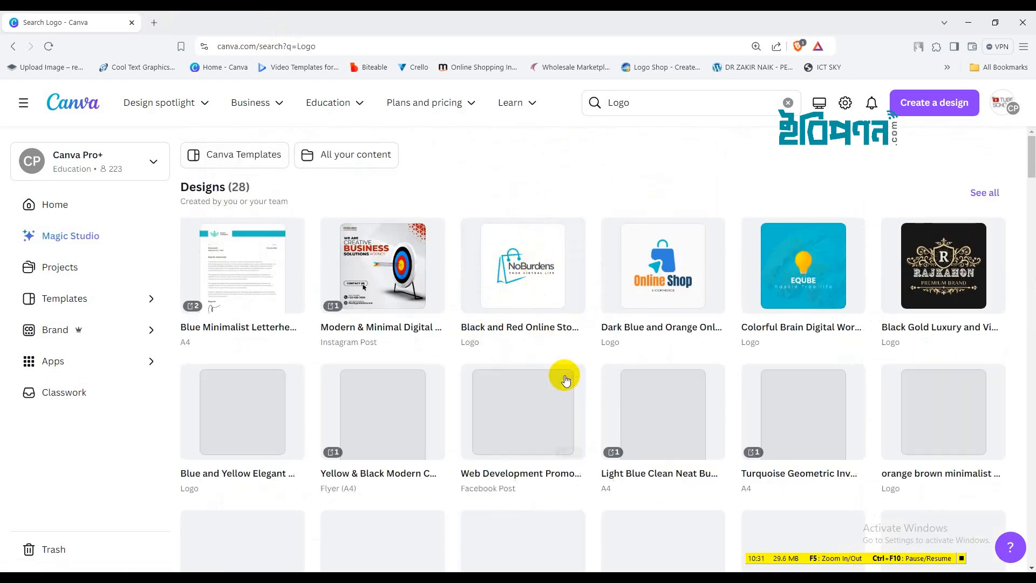
pyautogui.click(514, 276)
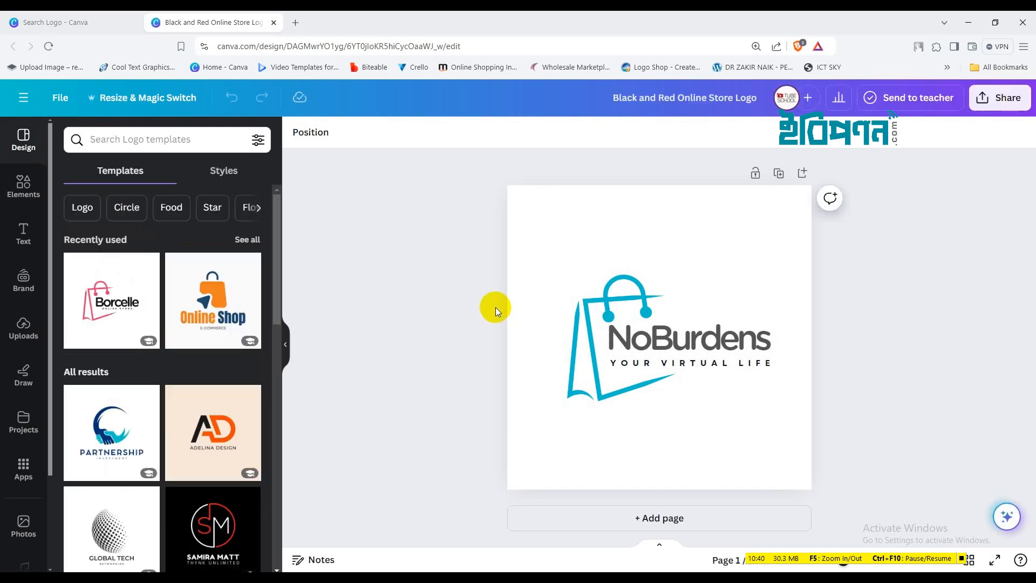
# Replace the NoBurdens brand text with 'E-BIPONO' and 'SHOP' on two lines
pyautogui.click(856, 576)
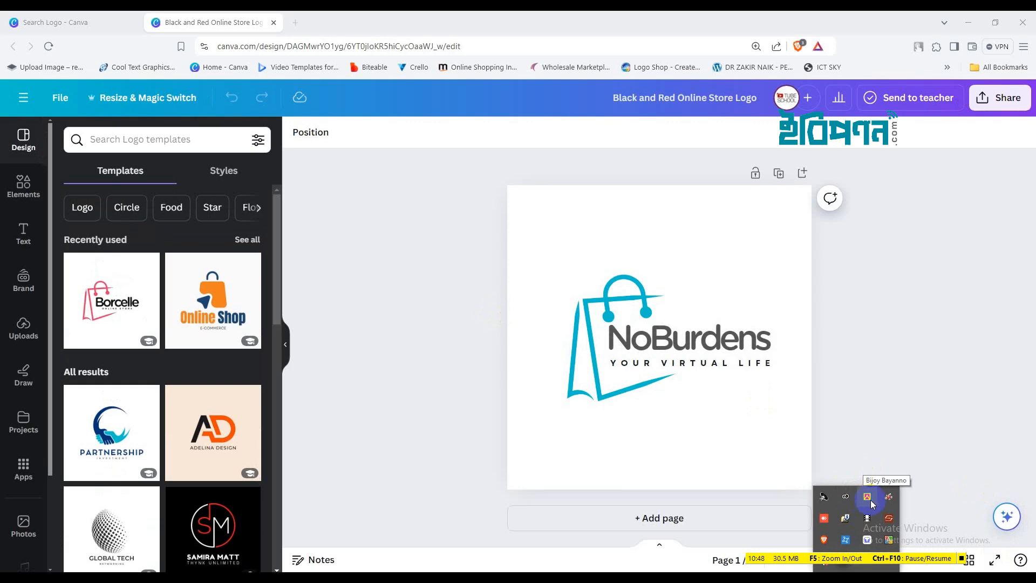
pyautogui.click(671, 367)
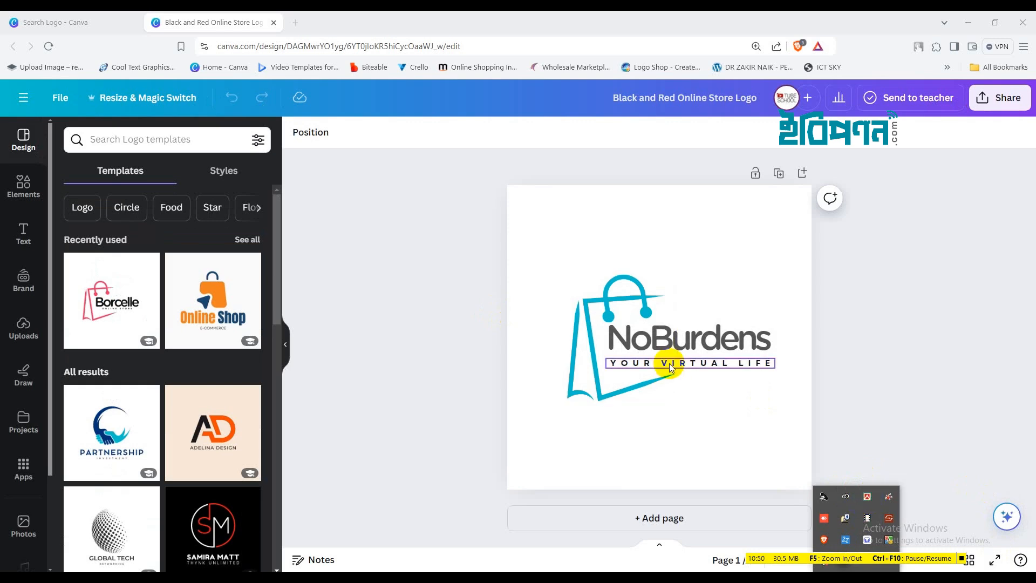
pyautogui.click(669, 334)
pyautogui.click(668, 332)
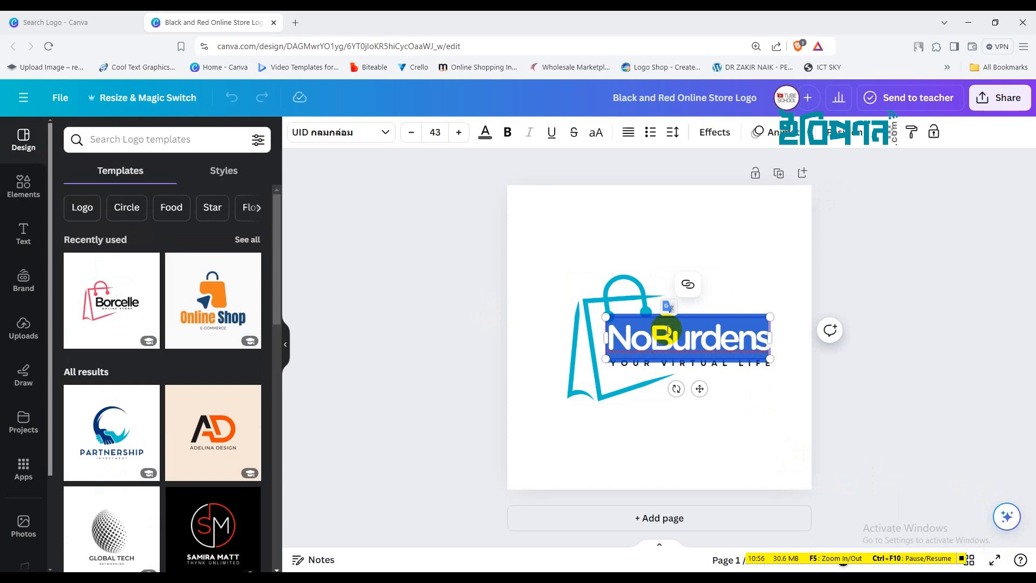
pyautogui.write('E')
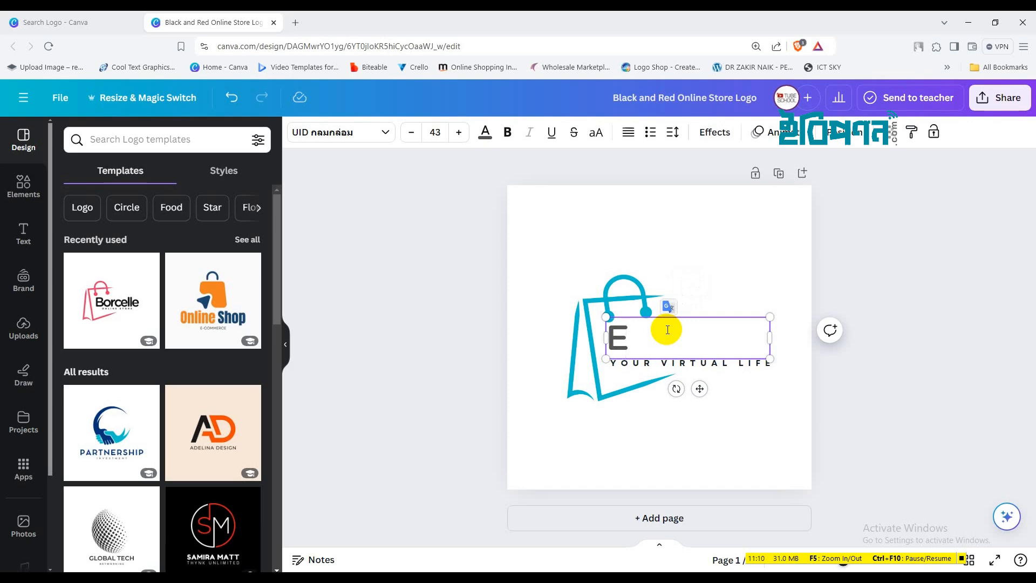
pyautogui.write('-BIPONO')
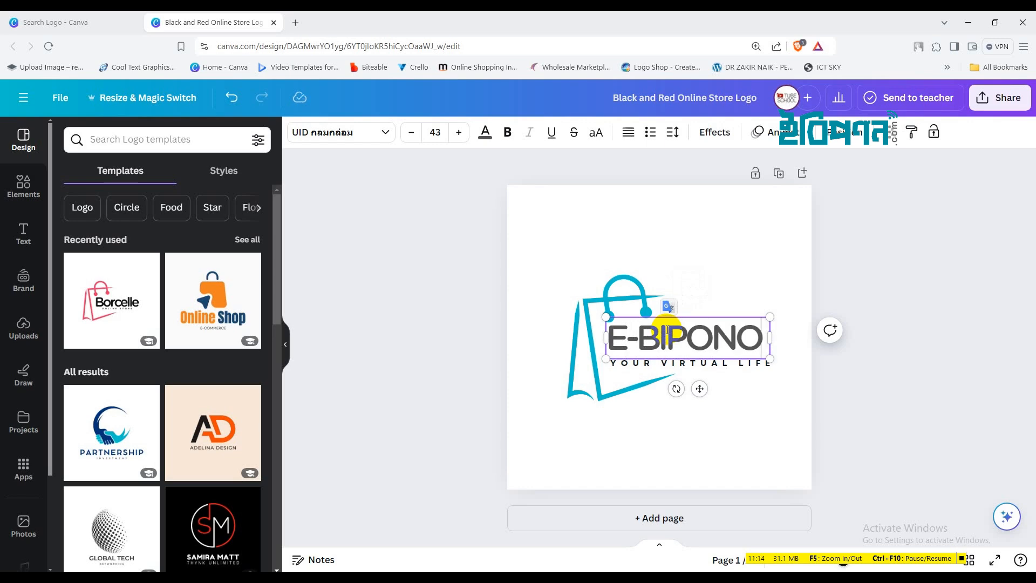
pyautogui.press('Return')
pyautogui.write('SHOP')
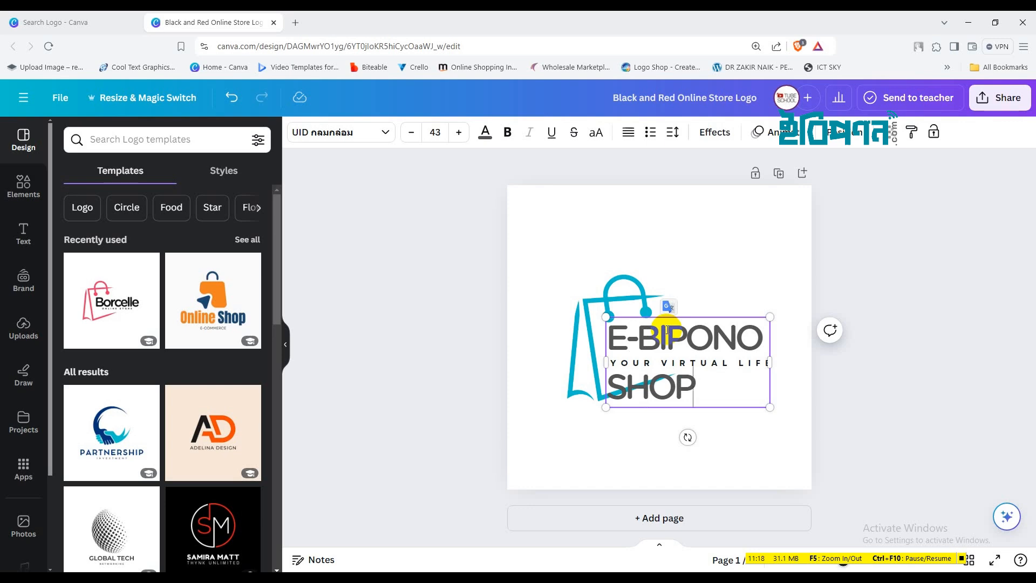
# Resize the name box so the text becomes 30.1, and nudge it slightly down-left
pyautogui.moveTo(772, 402); pyautogui.dragTo(778, 352)
pyautogui.click(724, 418)
pyautogui.moveTo(673, 342); pyautogui.dragTo(677, 361)
pyautogui.click(676, 364)
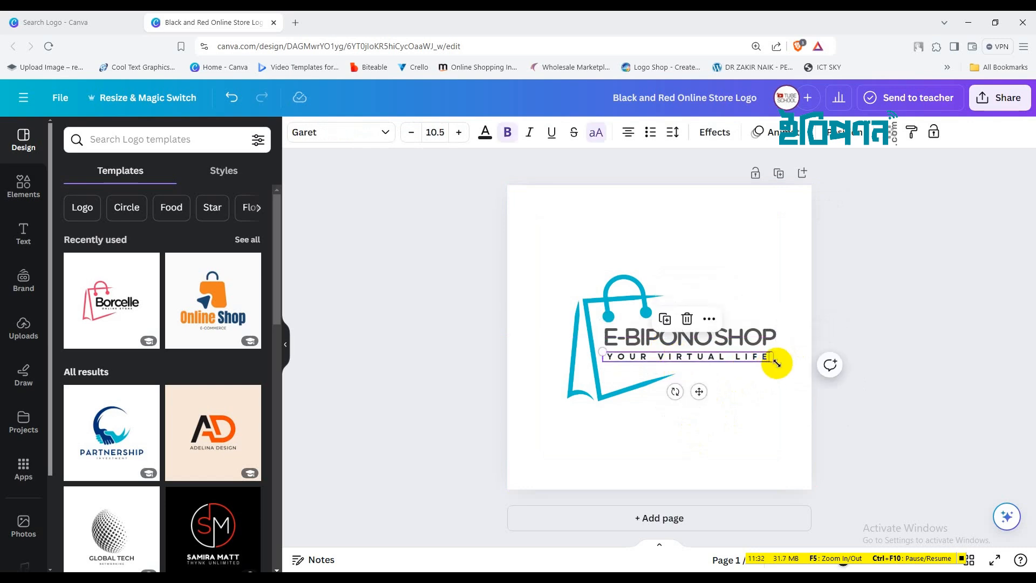
# Widen the YOUR VIRTUAL LIFE tagline so its letters spread out beneath the name
pyautogui.moveTo(773, 356); pyautogui.dragTo(778, 357)
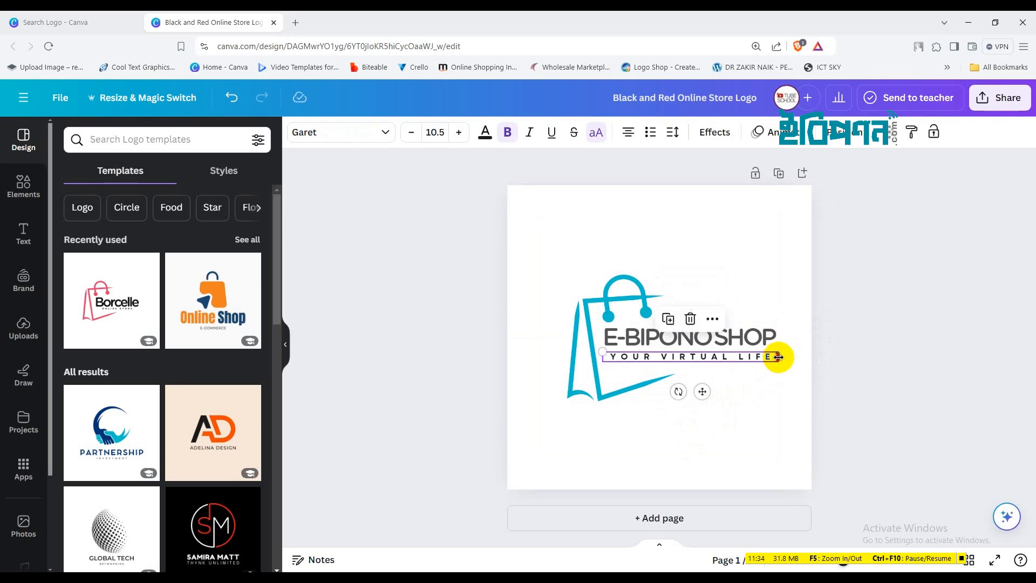
pyautogui.click(747, 428)
pyautogui.click(721, 338)
pyautogui.click(722, 338)
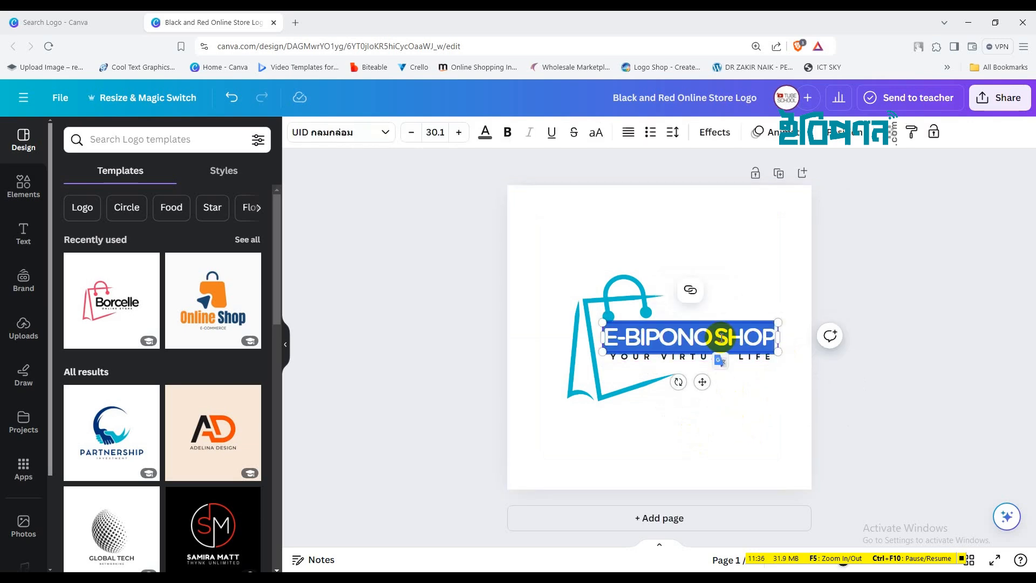
# Try Prompt, Chonburi and Charu Chandan fonts, settling on Baloo Da 2 Bold for the heading
pyautogui.click(384, 132)
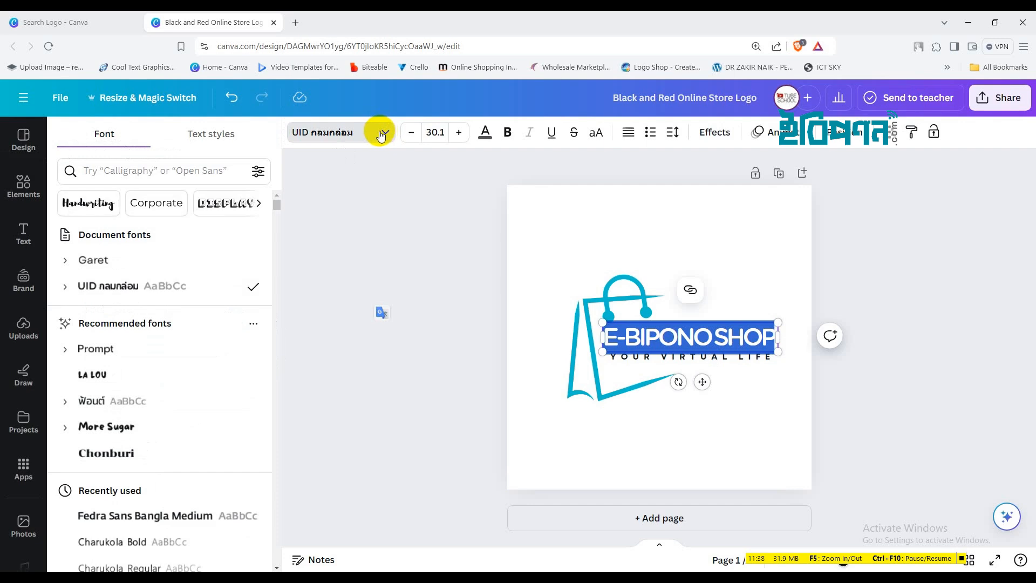
pyautogui.click(161, 354)
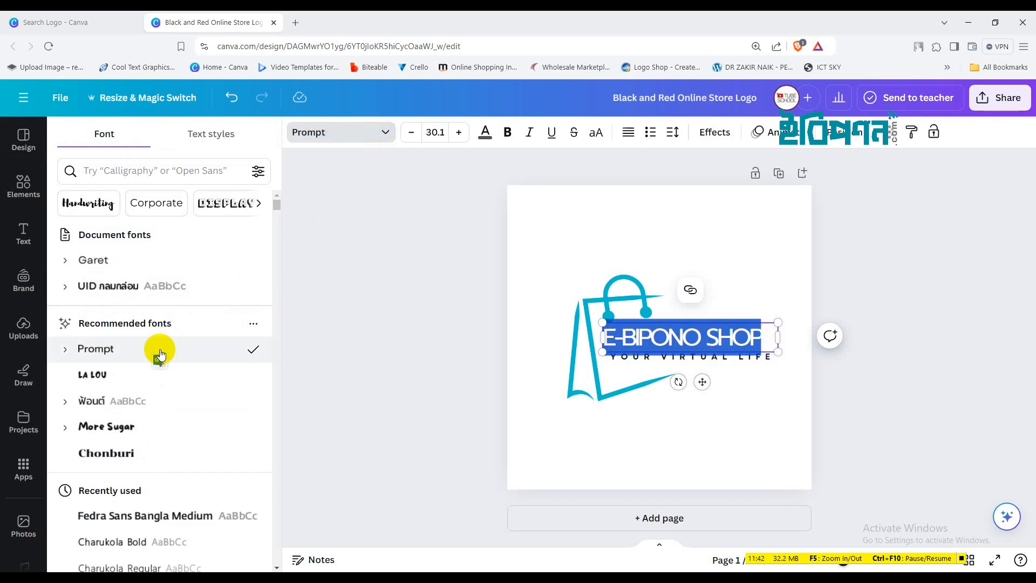
pyautogui.scroll(-4, 203, 417)
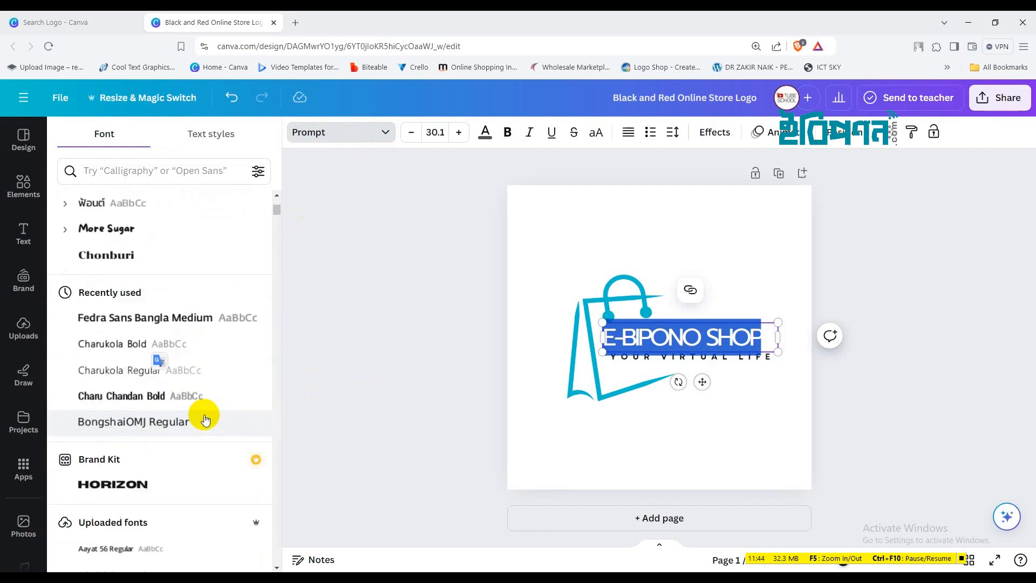
pyautogui.click(139, 252)
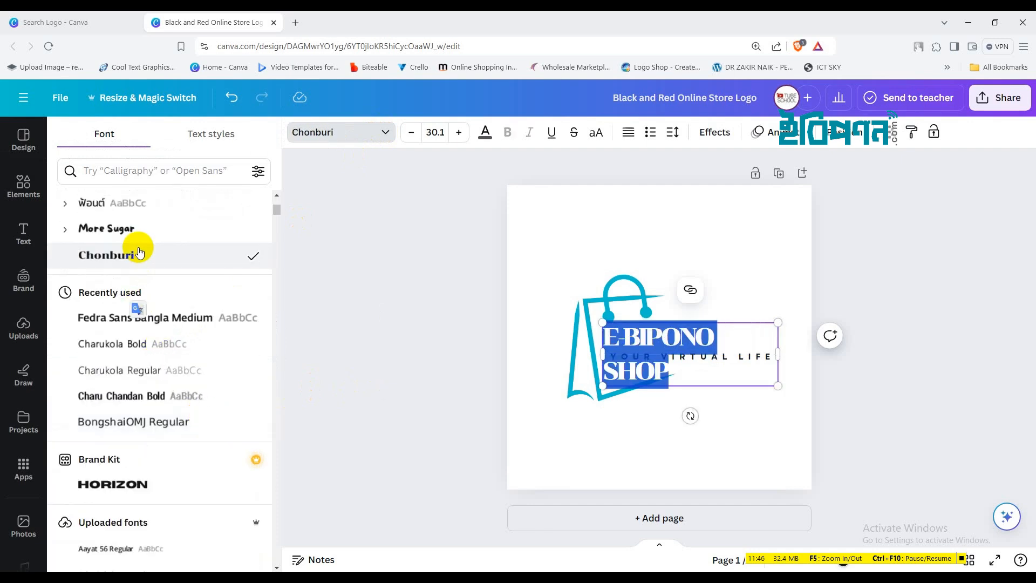
pyautogui.click(173, 402)
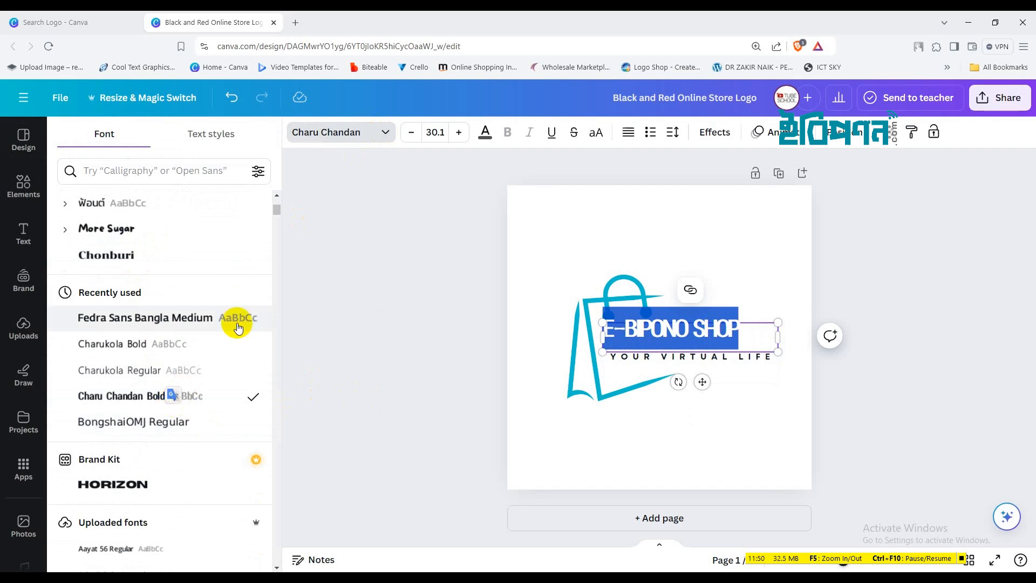
pyautogui.click(276, 266)
pyautogui.scroll(-15, 250, 273)
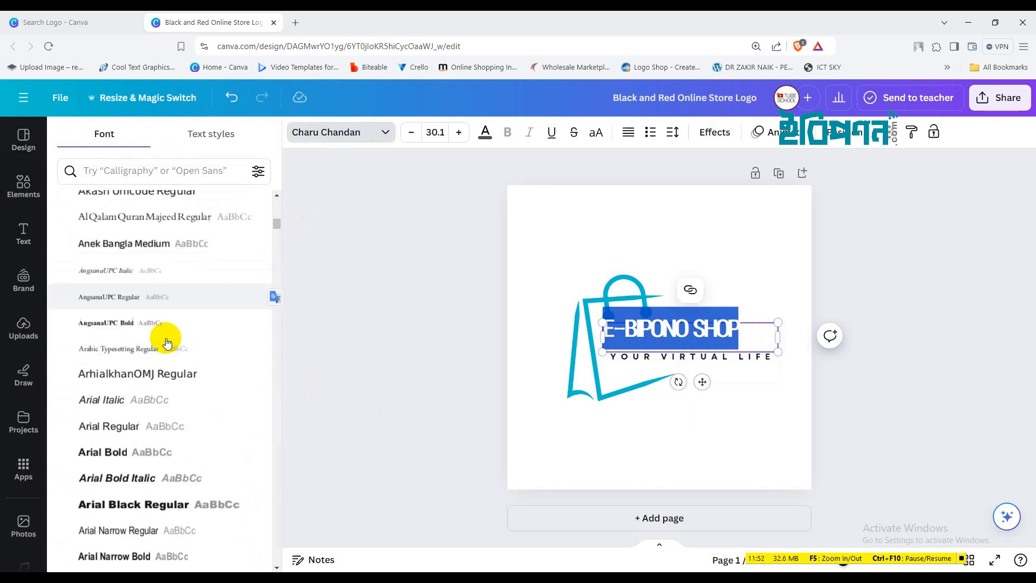
pyautogui.scroll(-10, 164, 345)
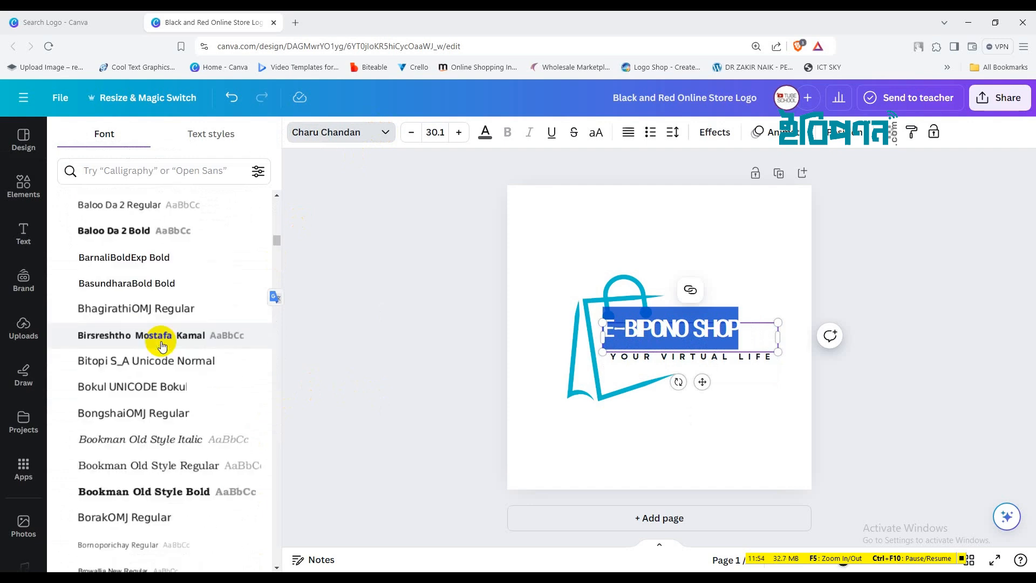
pyautogui.scroll(2, 162, 332)
pyautogui.click(159, 335)
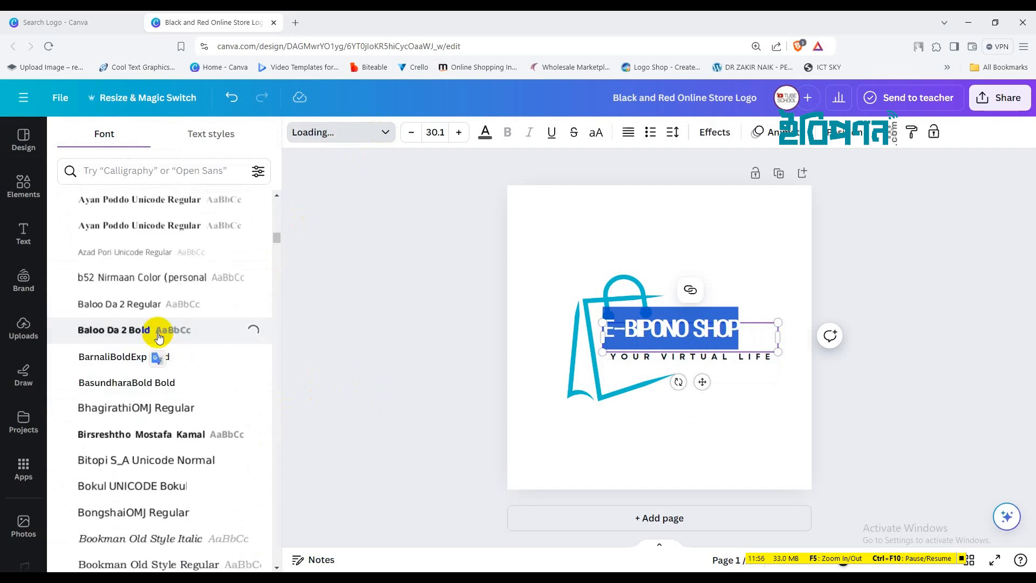
pyautogui.click(578, 275)
pyautogui.click(695, 337)
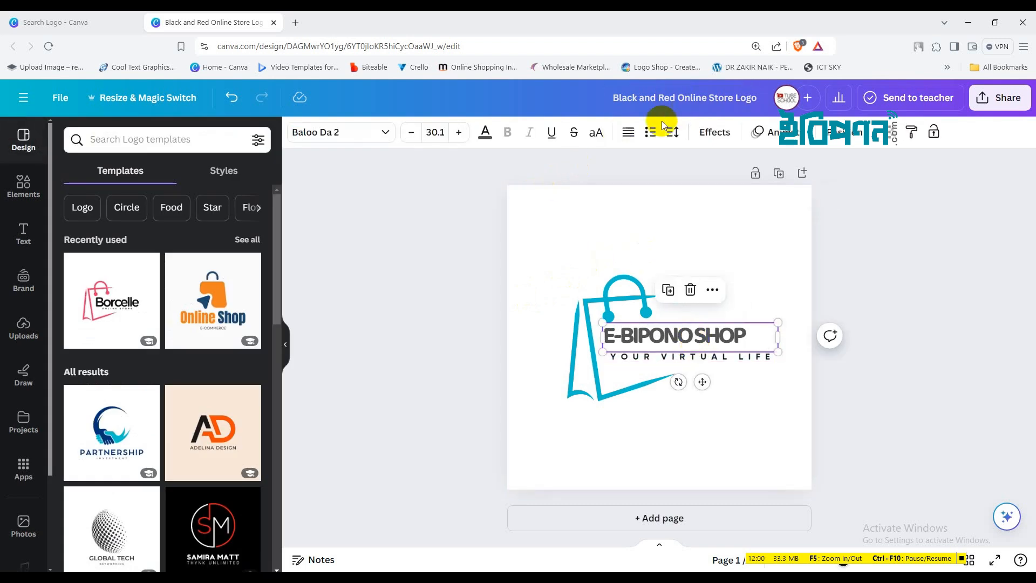
# Widen the E-BIPONO SHOP heading's letter spacing to normal
pyautogui.click(671, 132)
pyautogui.moveTo(691, 185); pyautogui.dragTo(702, 190)
pyautogui.click(610, 244)
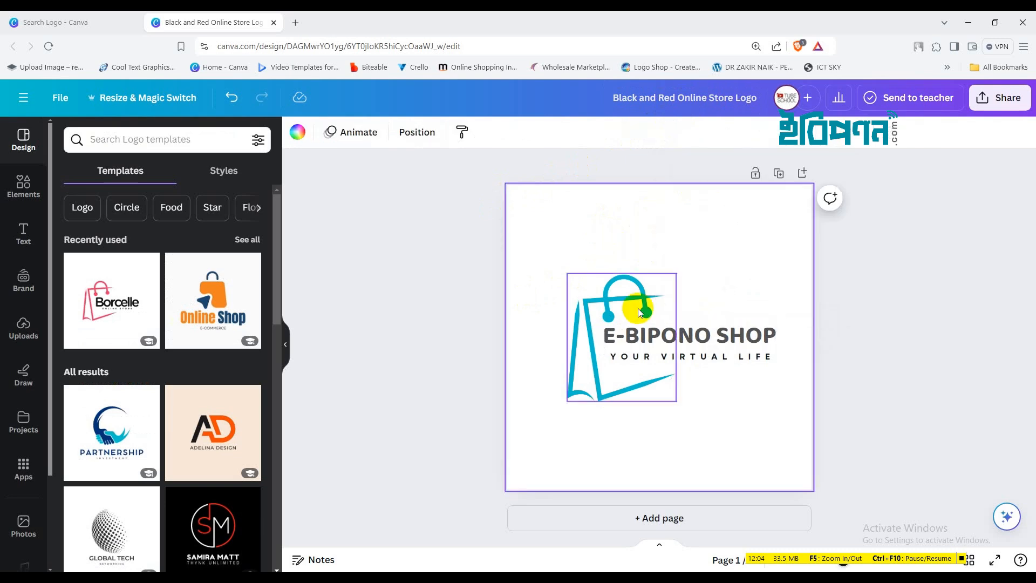
# Retype the tagline as 'SHOPIHG WITH SMILE' and tighten its spacing to 501 for one line
pyautogui.doubleClick(621, 359)
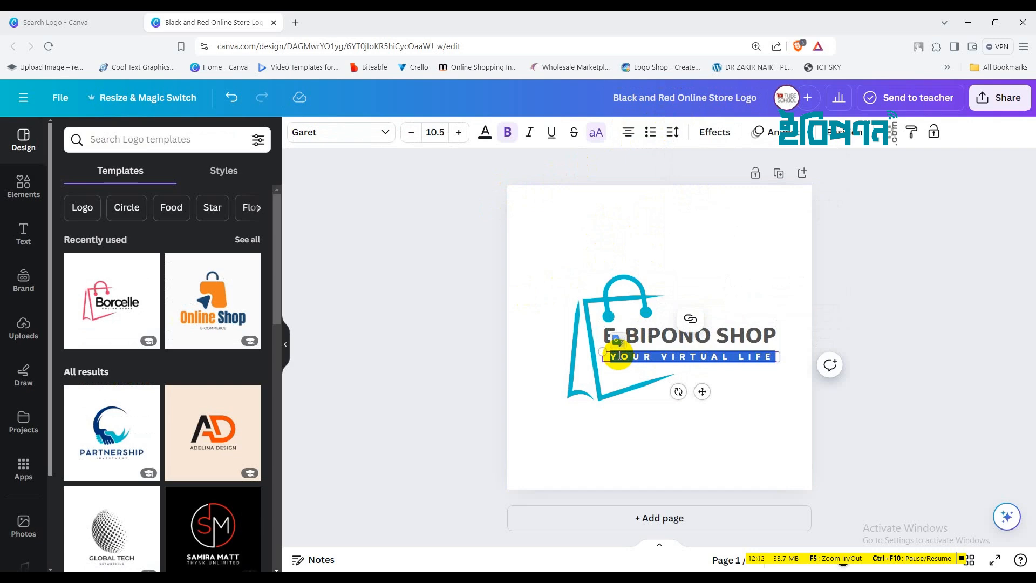
pyautogui.write('S')
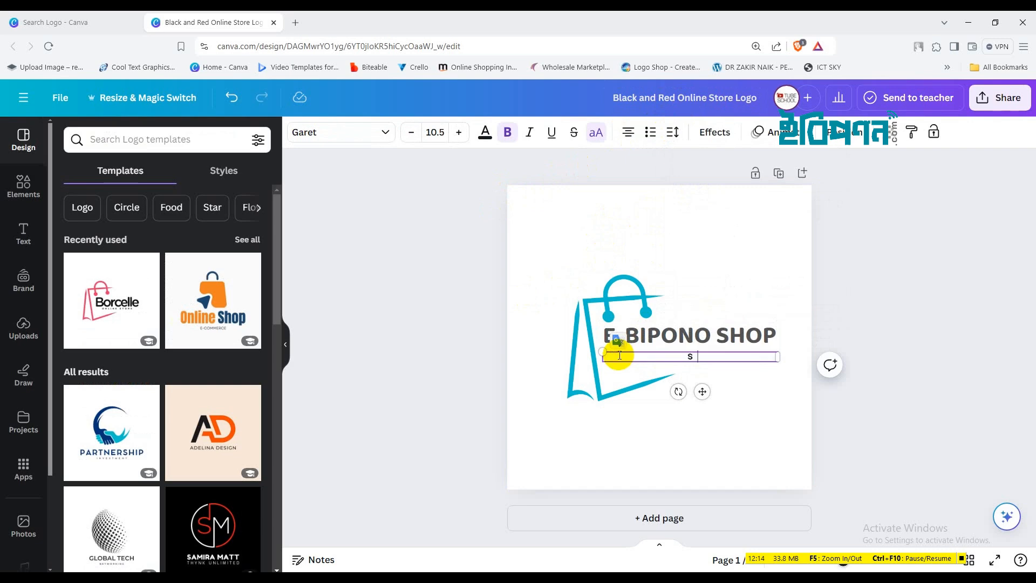
pyautogui.write('HOPIHG WITH SMILE')
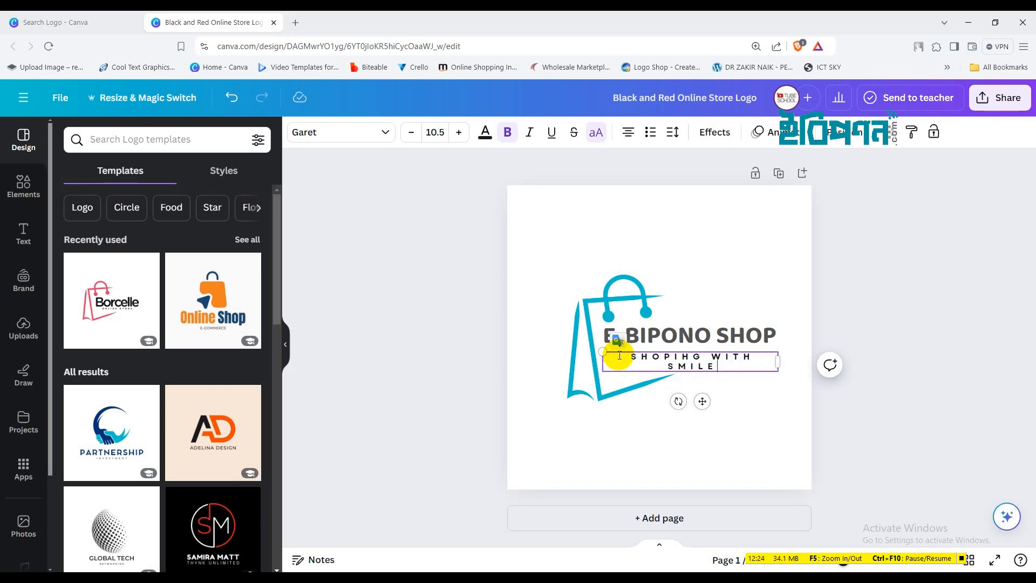
pyautogui.hotkey('ctrl', 'a')
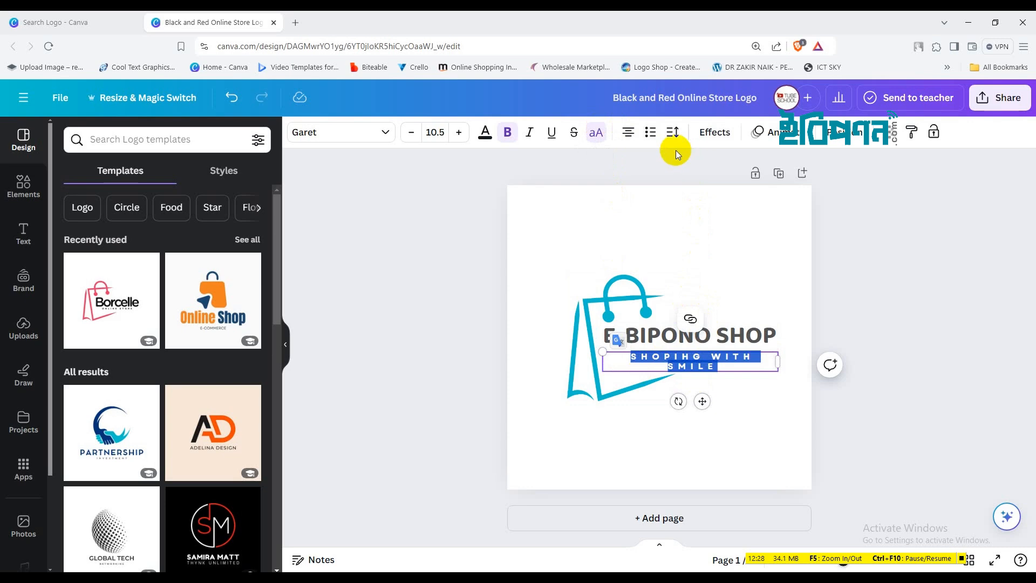
pyautogui.click(673, 132)
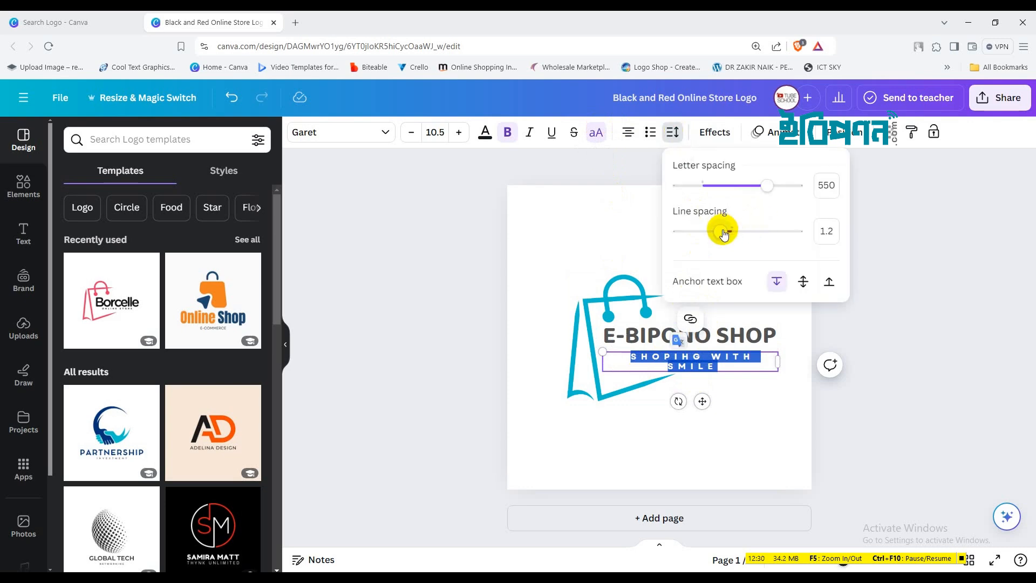
pyautogui.moveTo(767, 185); pyautogui.dragTo(761, 185)
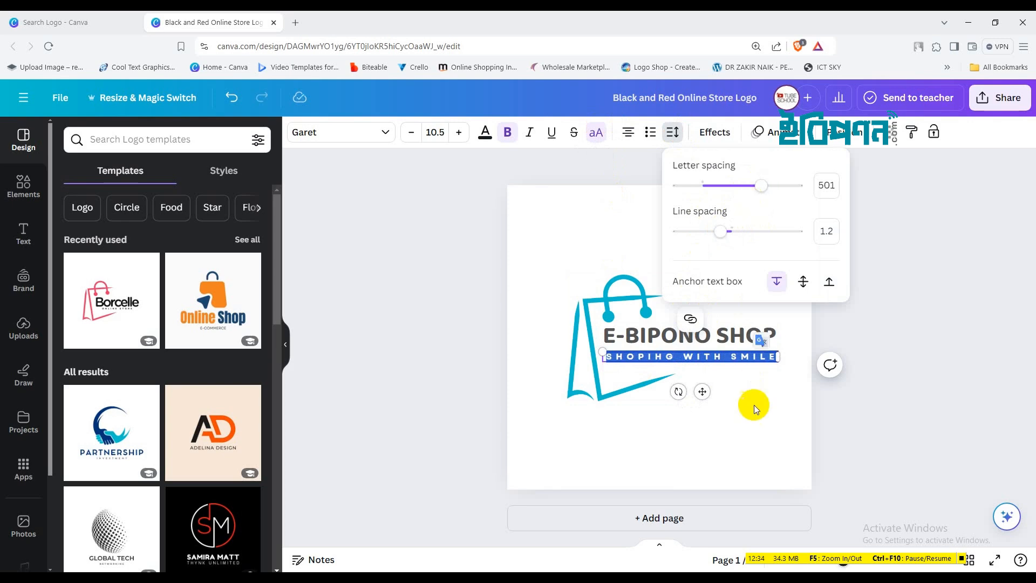
pyautogui.click(671, 238)
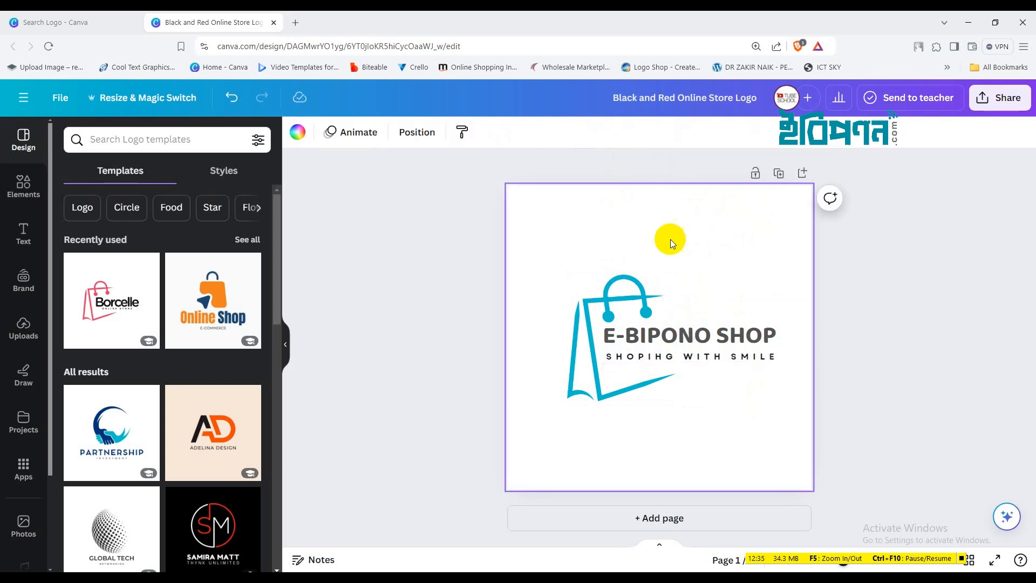
pyautogui.click(898, 334)
# Download the logo from Share > Download as a 1000 × 1000 px PNG
pyautogui.click(999, 98)
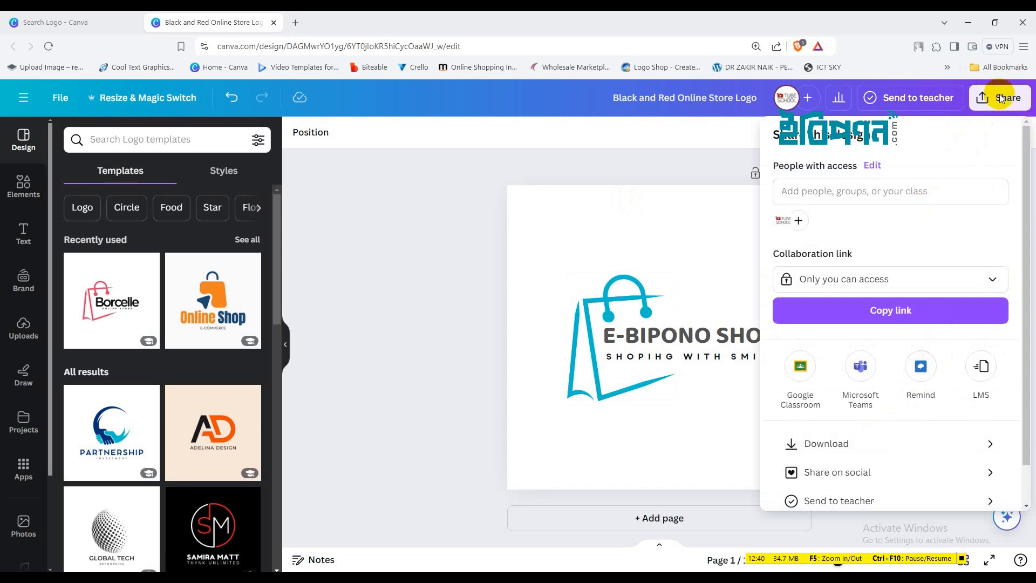
pyautogui.click(820, 442)
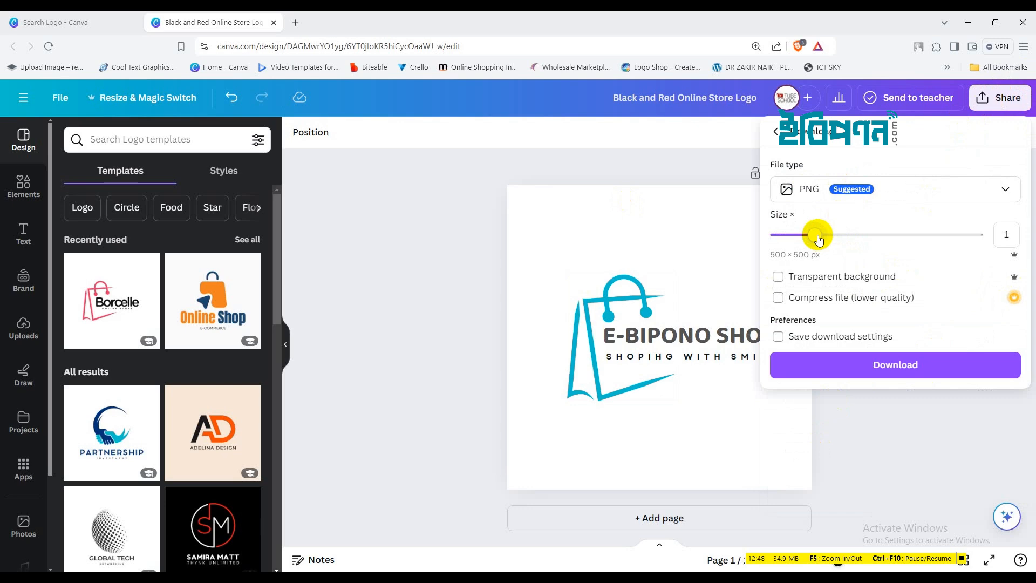
pyautogui.moveTo(818, 239); pyautogui.dragTo(890, 234)
pyautogui.click(897, 367)
pyautogui.click(925, 360)
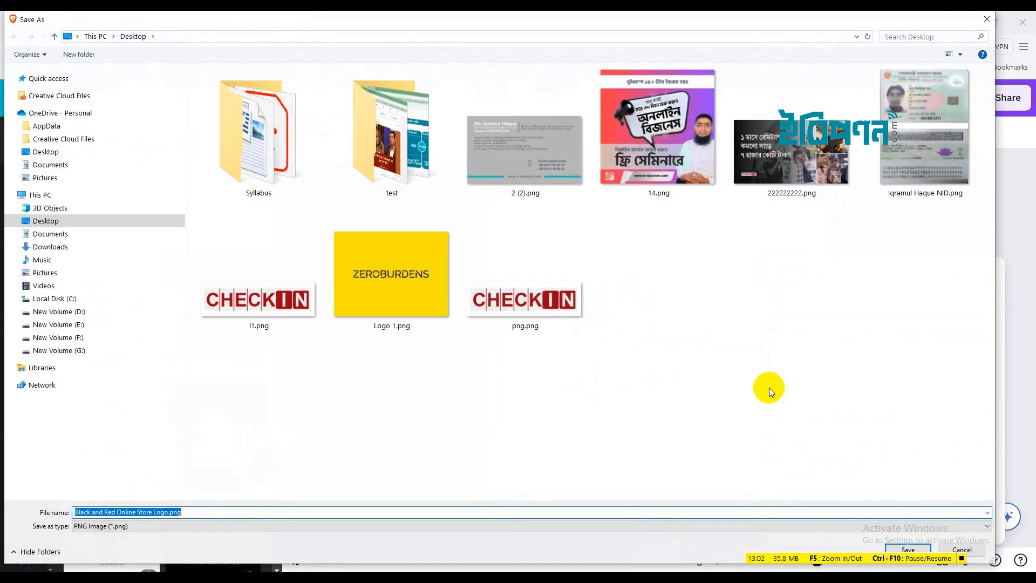
# Name the PNG 'e-BIPONON sHOP' and save it to the Desktop
pyautogui.write('e-BIPONON sHOP')
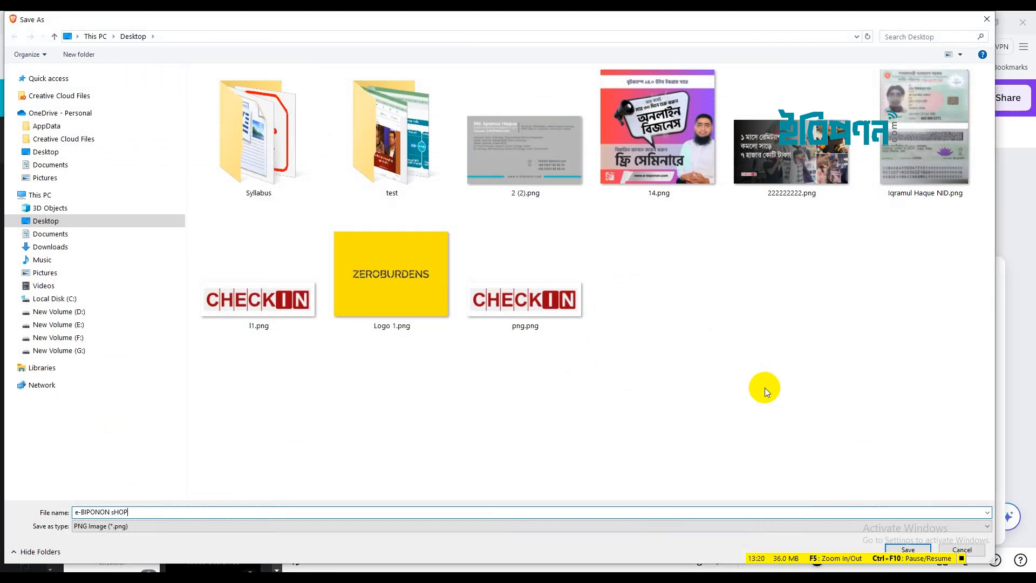
pyautogui.click(912, 550)
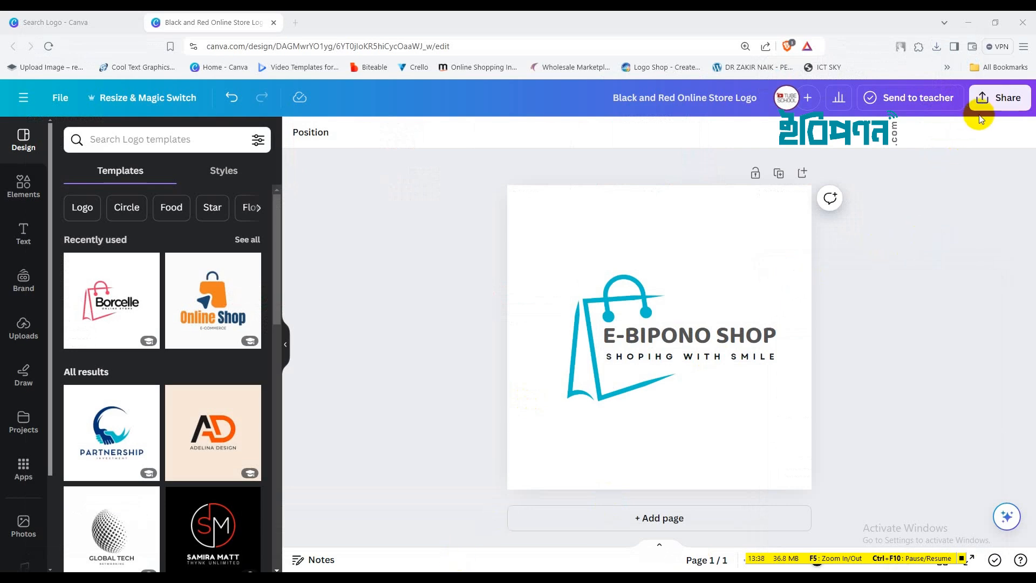
# Show e-BIPONON sHOP.png in its Desktop folder from downloads, check it, then close Explorer
pyautogui.click(936, 48)
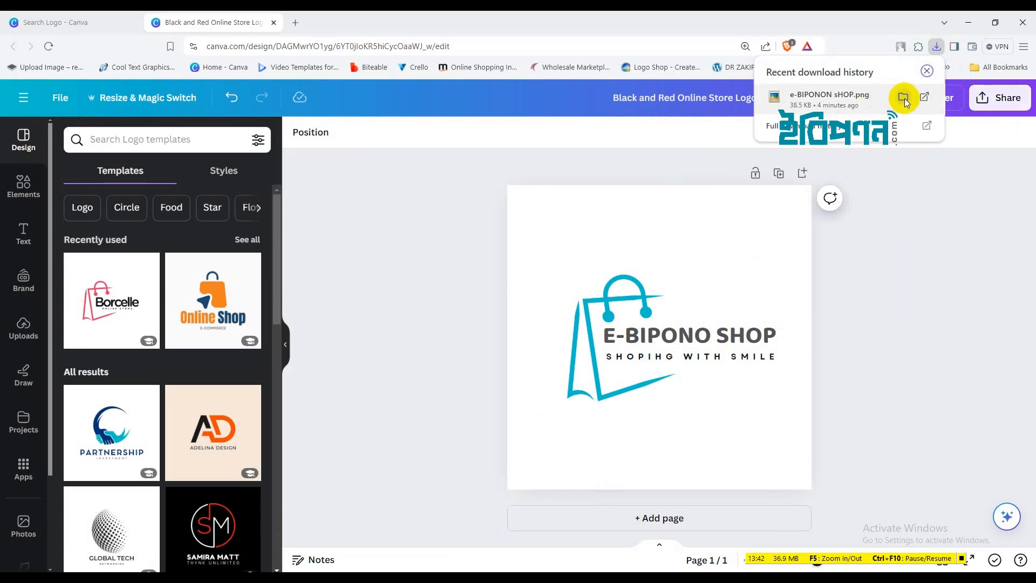
pyautogui.click(903, 98)
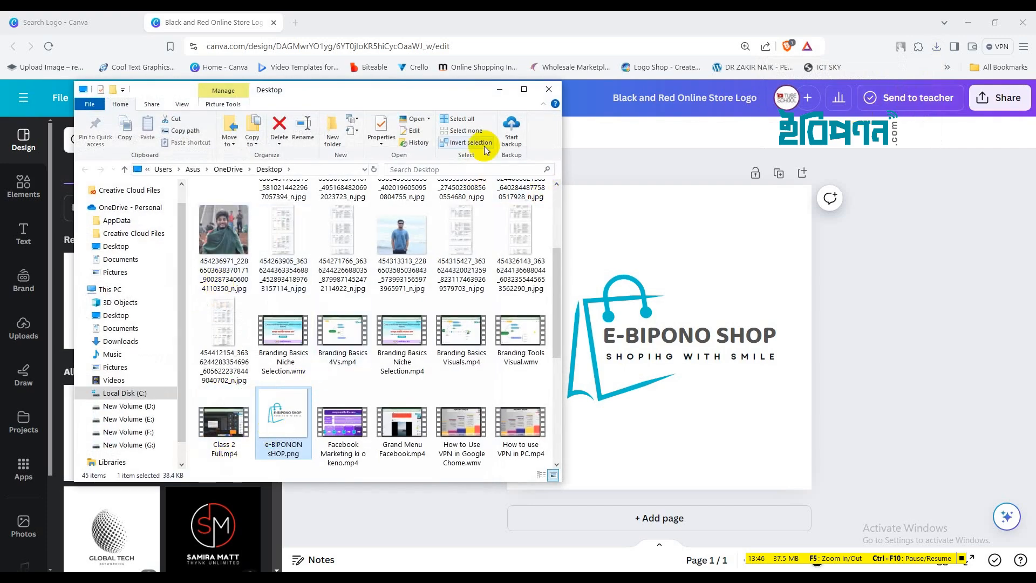
pyautogui.click(524, 90)
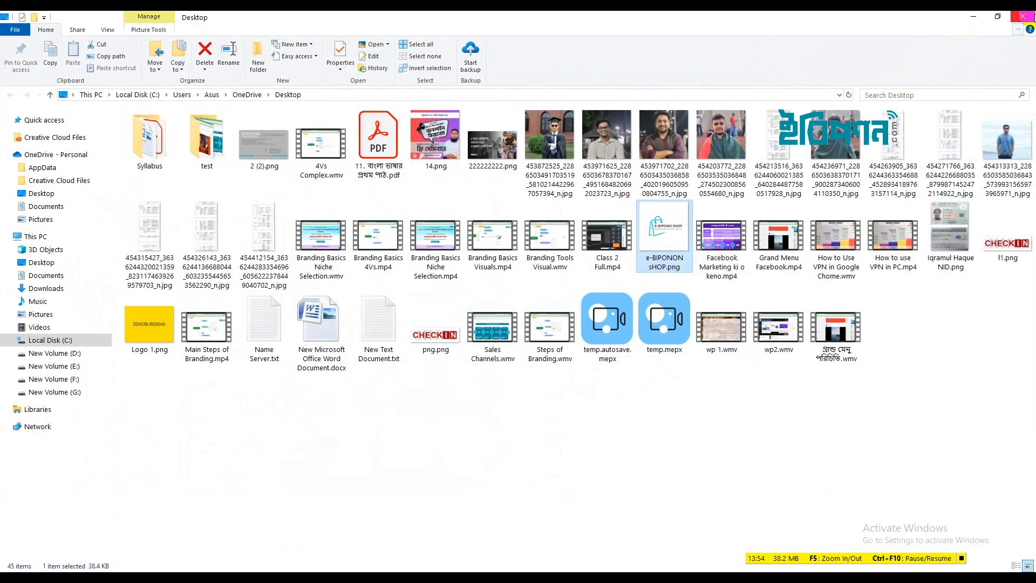
pyautogui.click(1027, 19)
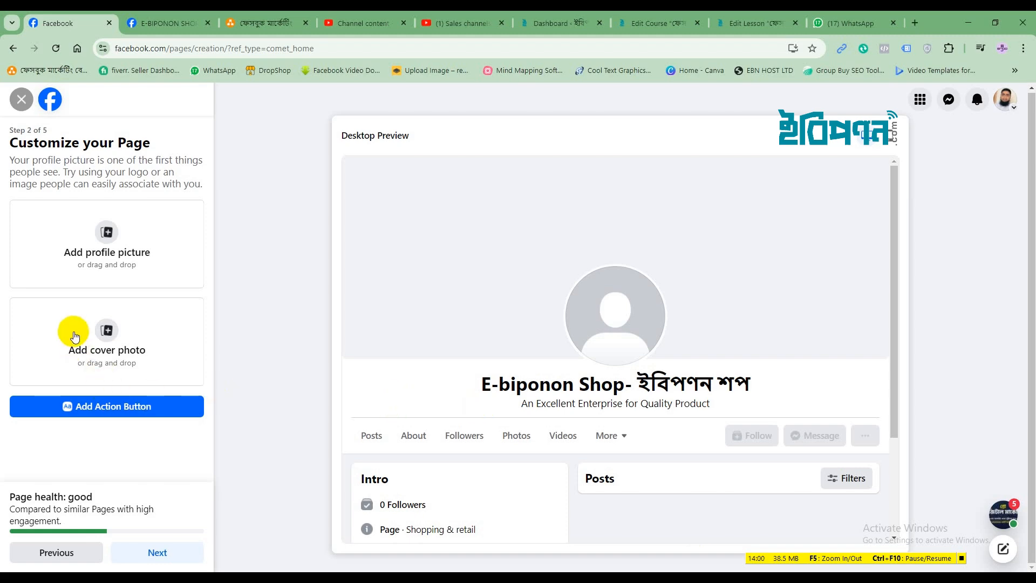
pyautogui.click(106, 238)
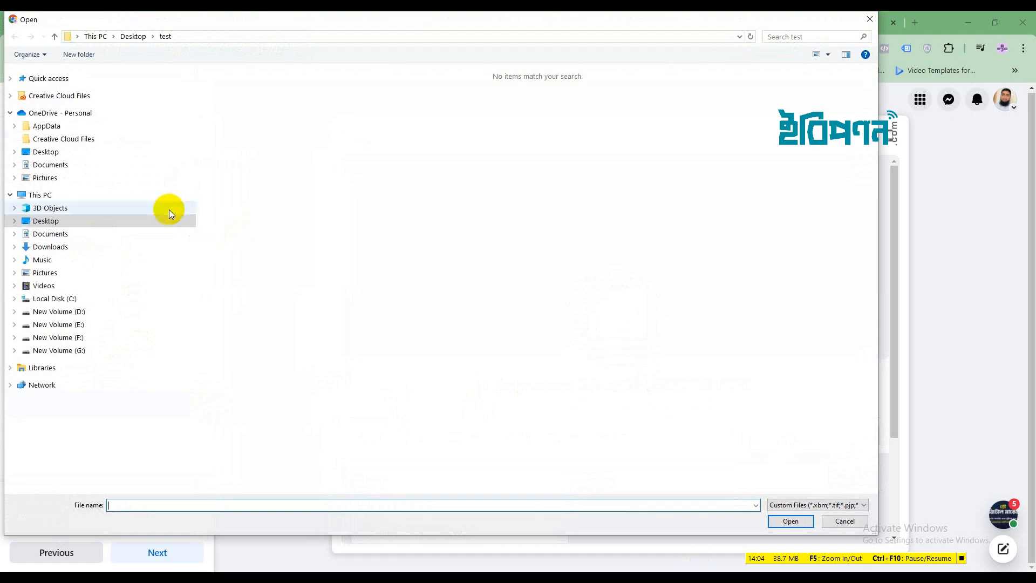
pyautogui.click(72, 152)
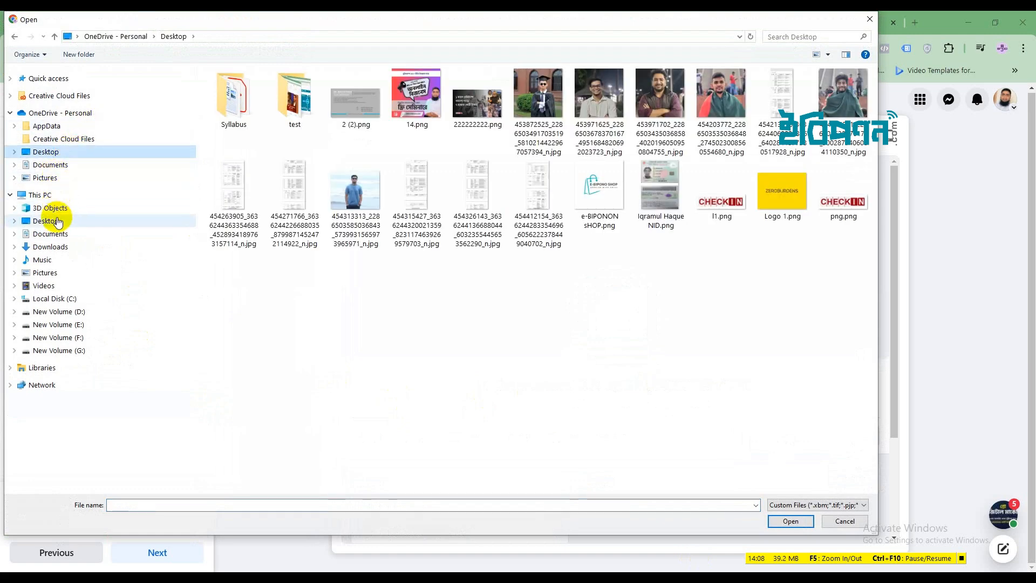
pyautogui.click(50, 246)
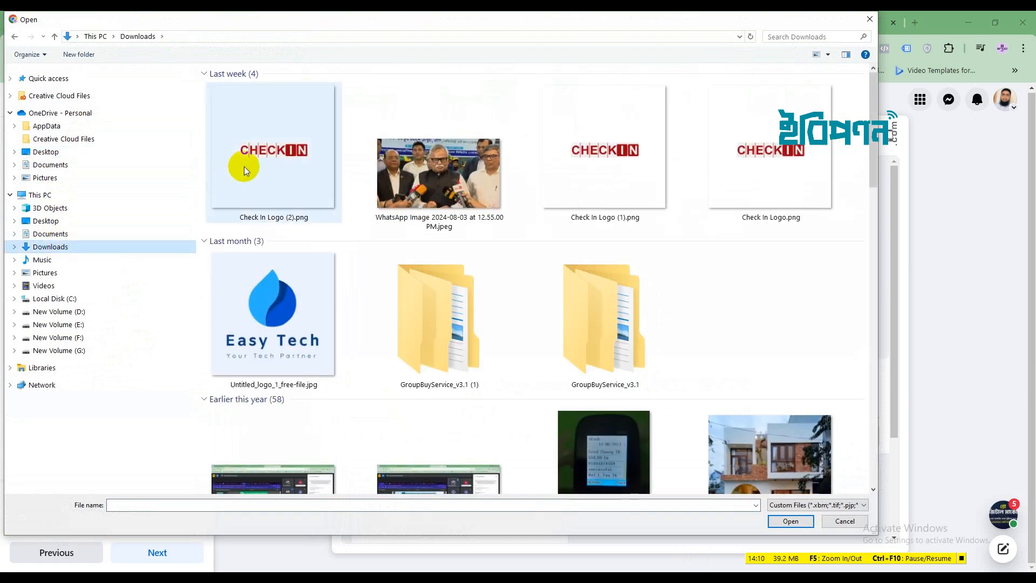
pyautogui.click(59, 222)
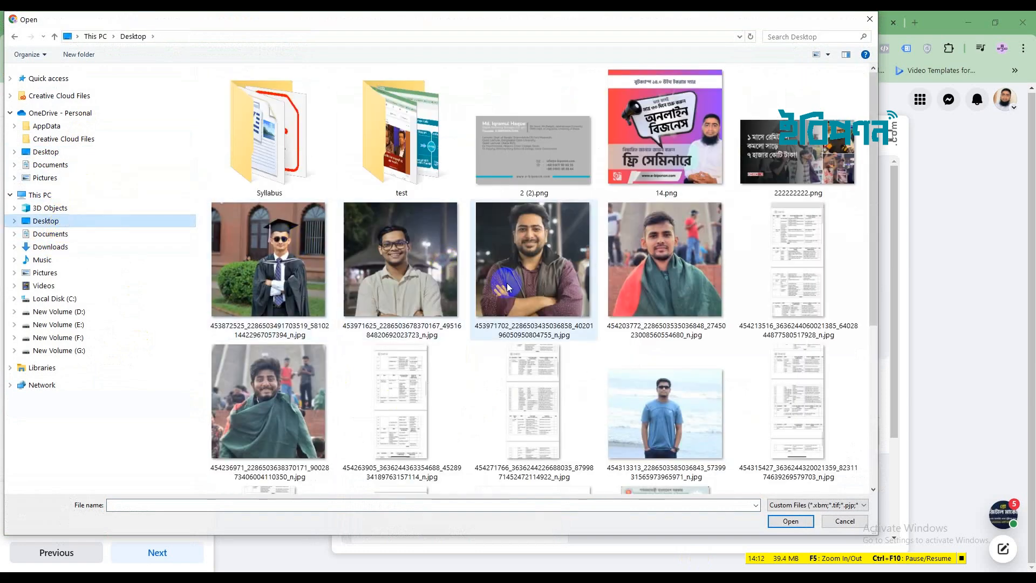
pyautogui.scroll(-5, 507, 287)
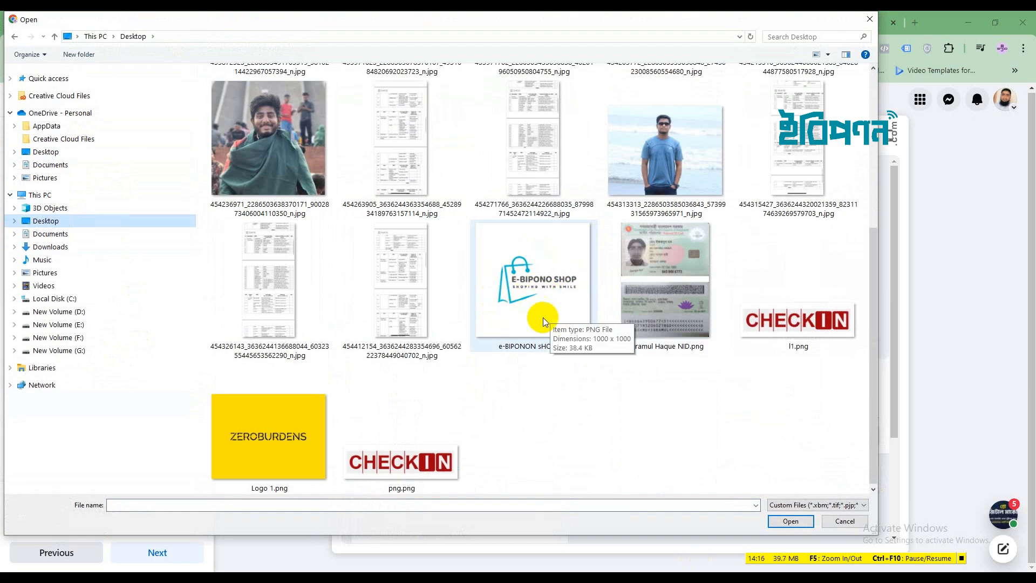
pyautogui.click(537, 294)
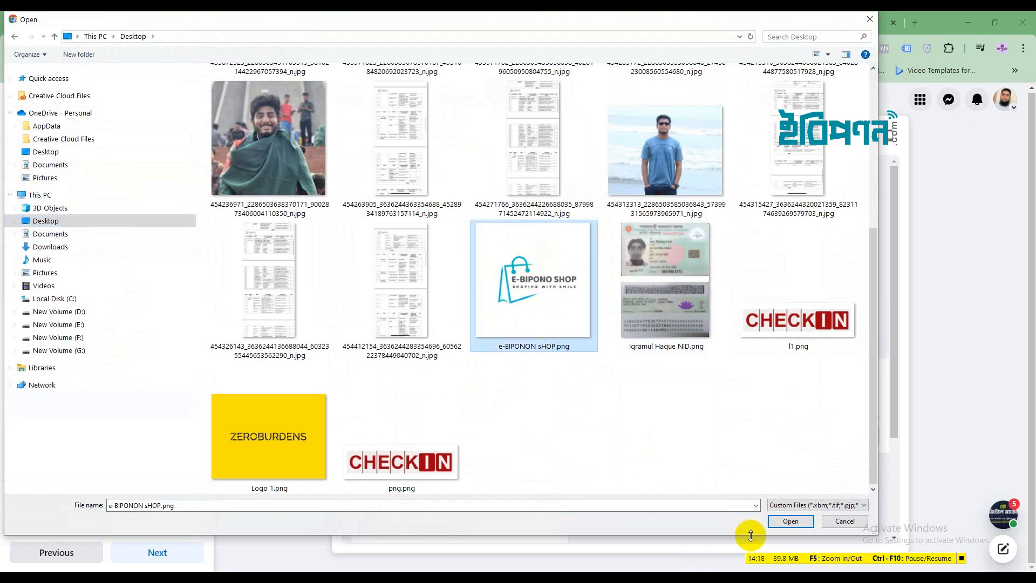
pyautogui.click(785, 523)
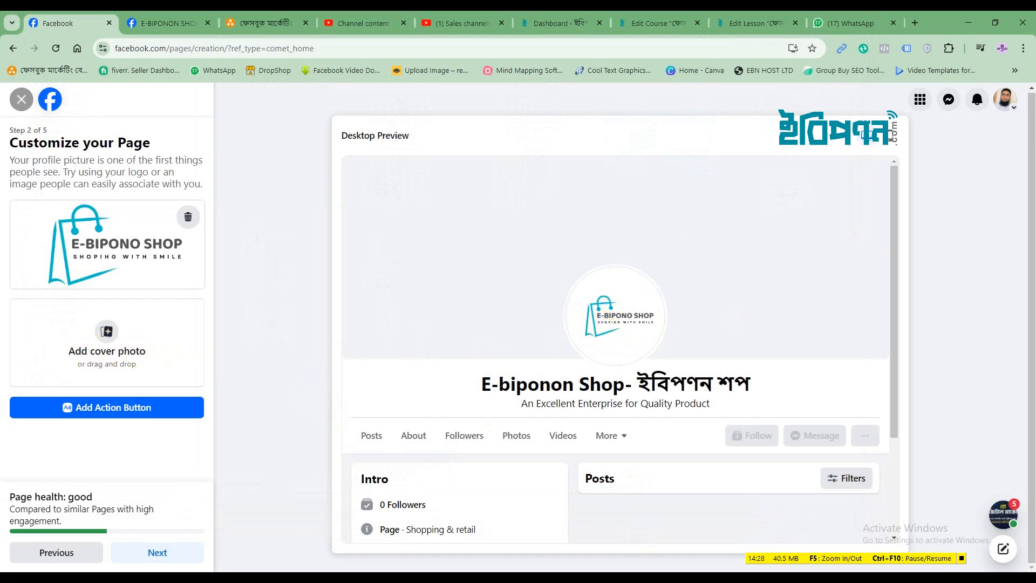
pyautogui.hotkey('alt', 'Tab')
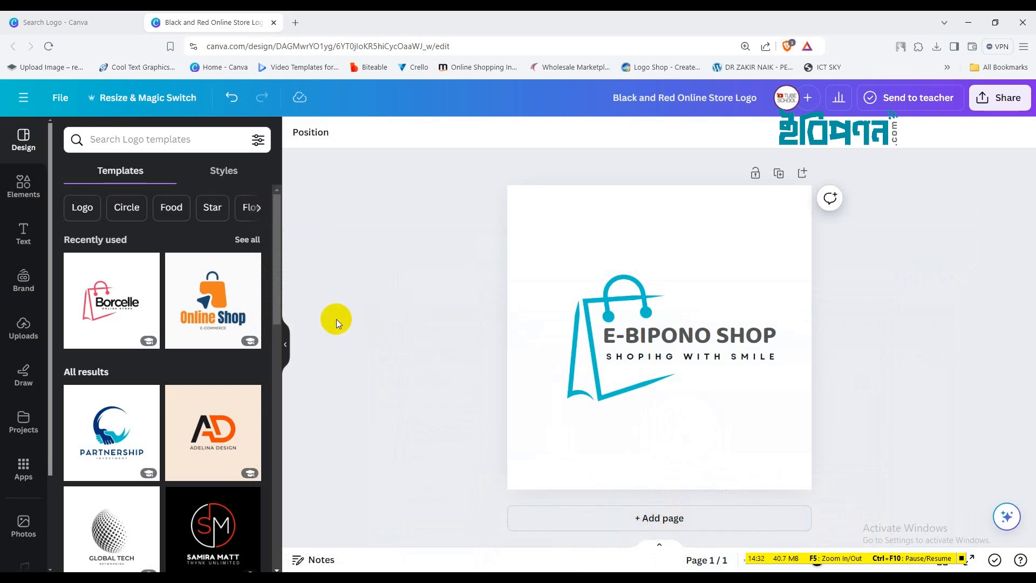
# From Canva's home page, search templates for 'FACEBOOK COV'
pyautogui.click(38, 21)
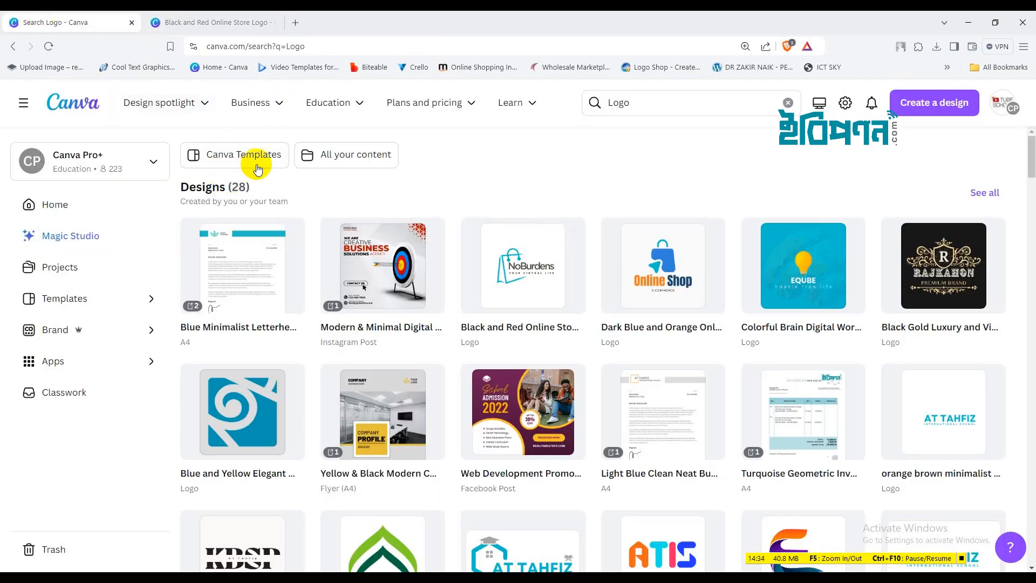
pyautogui.click(83, 109)
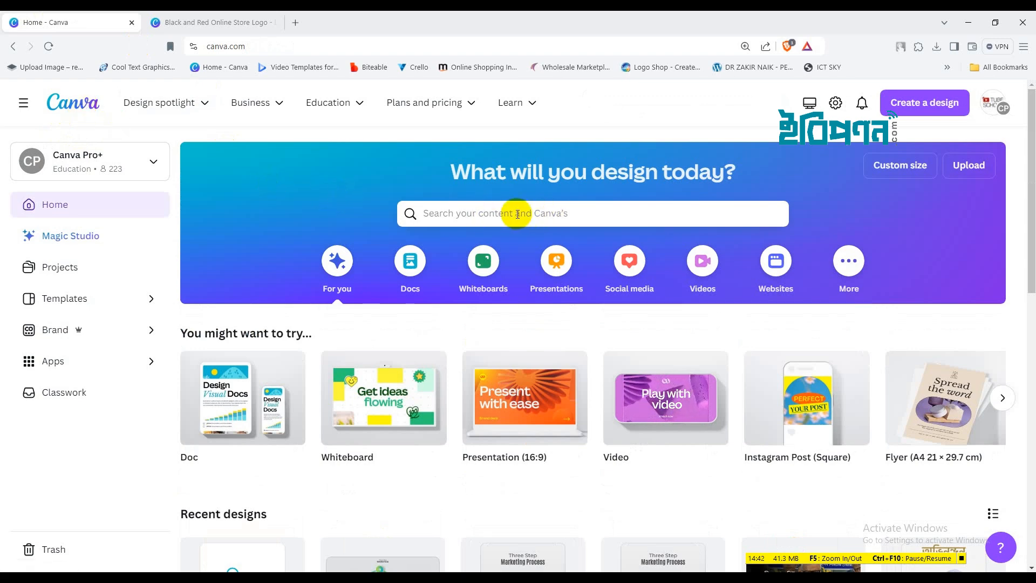
pyautogui.click(490, 214)
pyautogui.write('FACE')
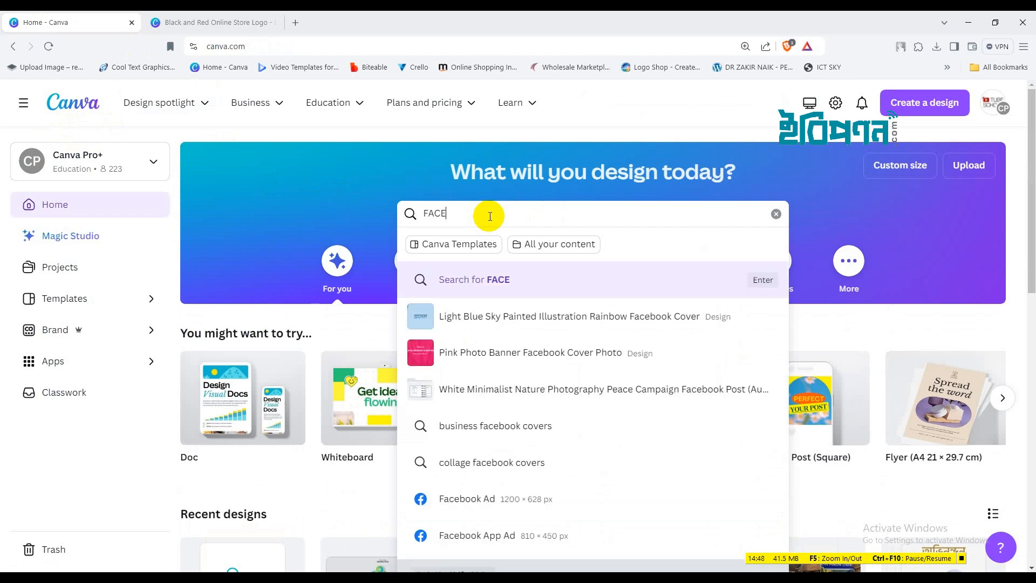
pyautogui.write('BOO')
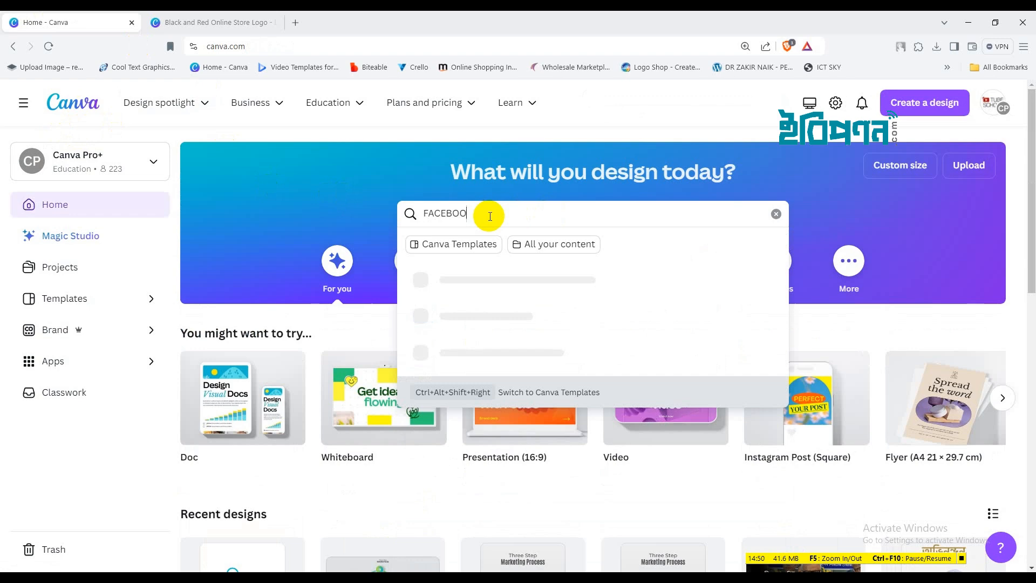
pyautogui.write('K')
pyautogui.write(' C')
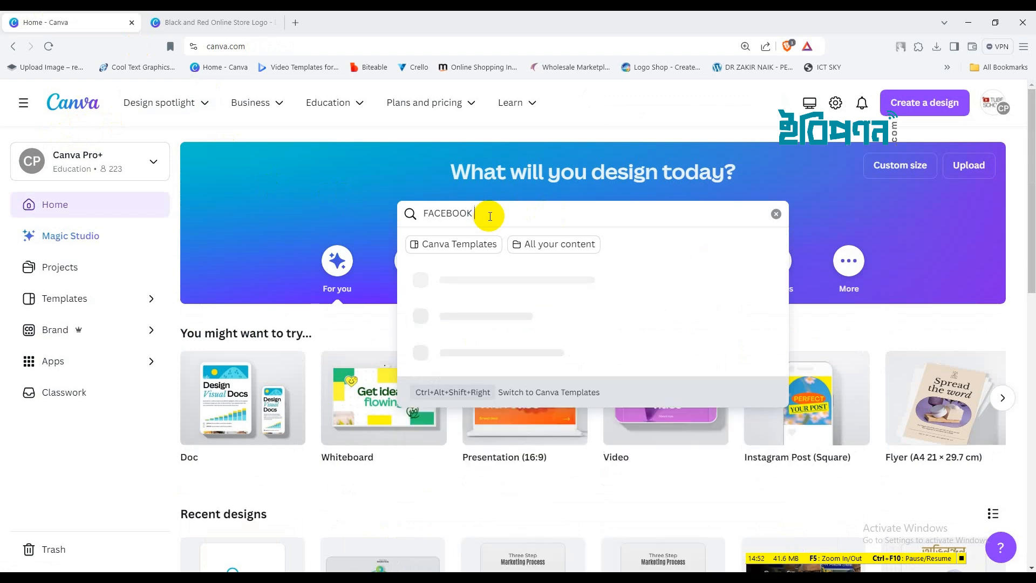
pyautogui.write('OVER')
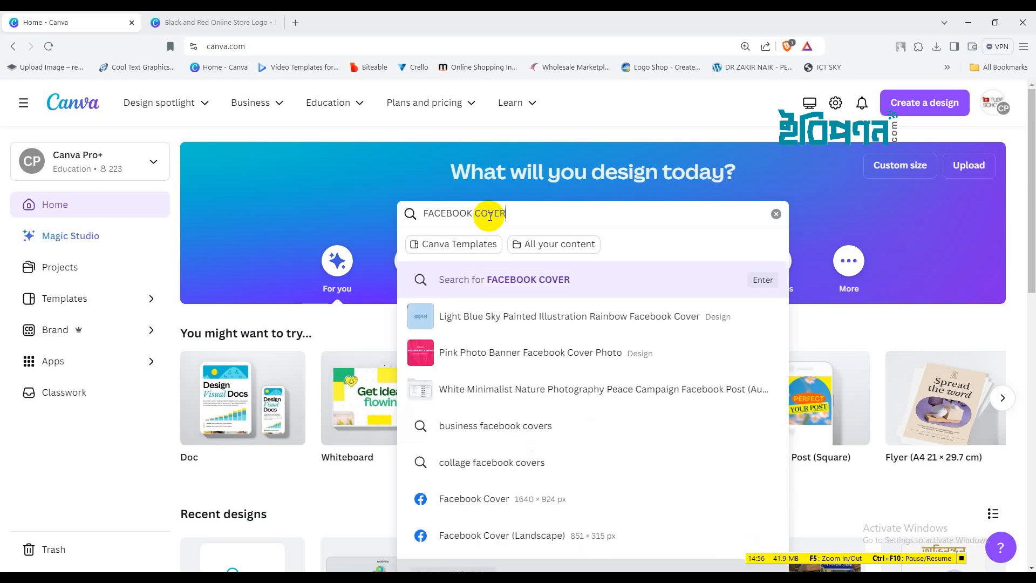
pyautogui.press('Return')
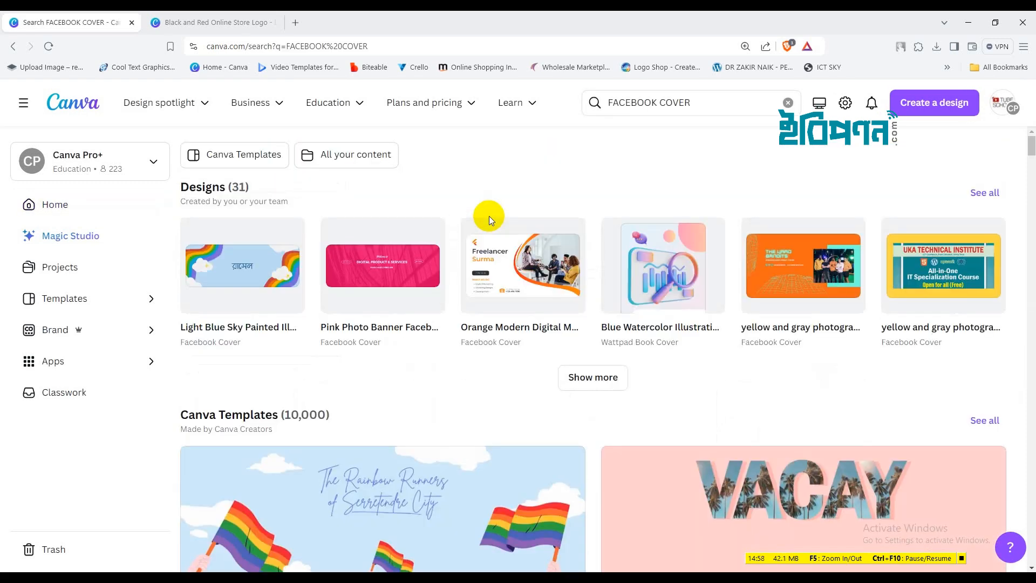
# Browse the Facebook cover results and customize the Pink Vacay template as a new design
pyautogui.scroll(-11, 608, 356)
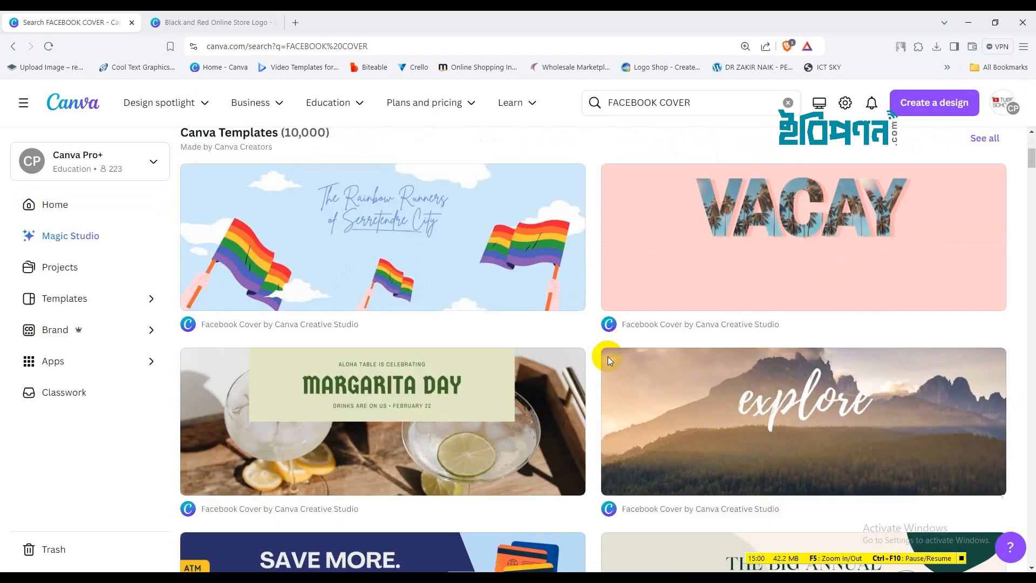
pyautogui.scroll(-3, 607, 360)
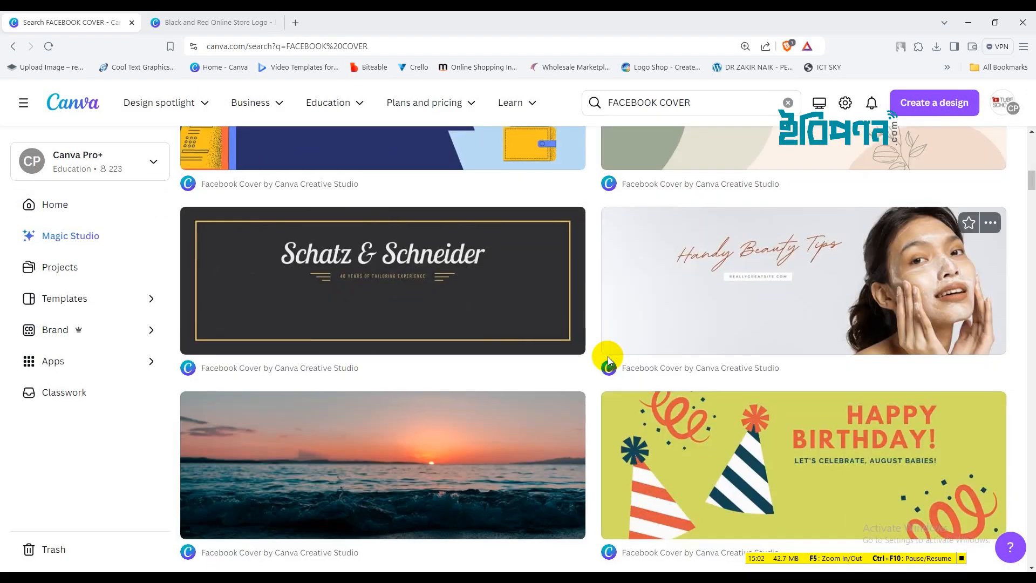
pyautogui.scroll(-5, 607, 361)
pyautogui.scroll(-6, 608, 360)
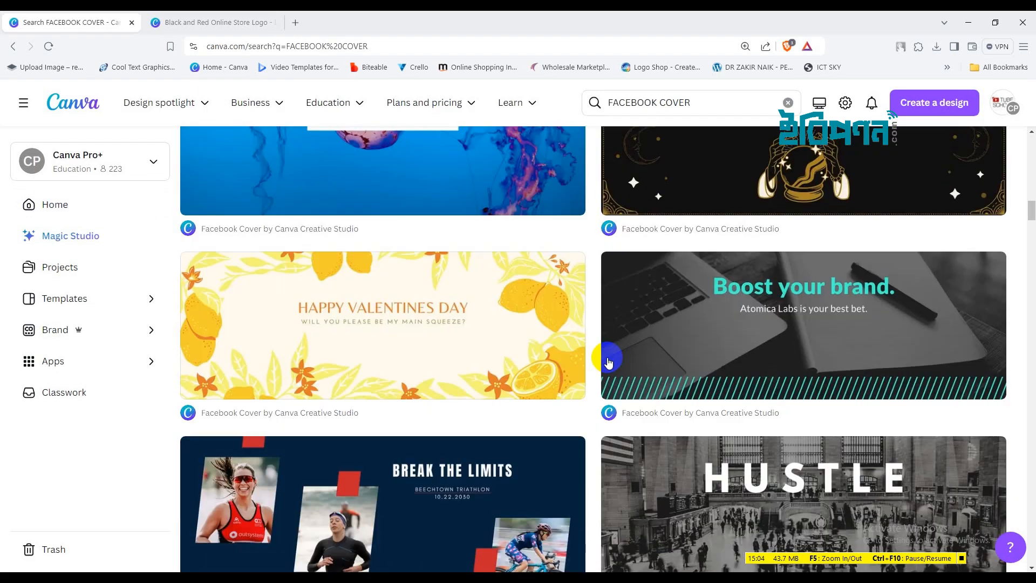
pyautogui.scroll(-5, 607, 361)
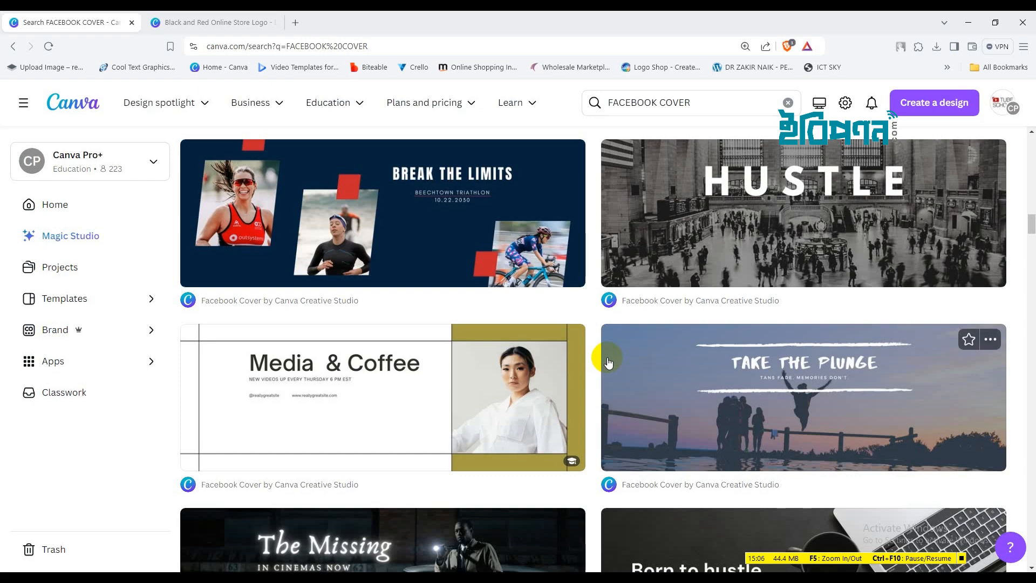
pyautogui.scroll(-4, 608, 361)
pyautogui.scroll(2, 607, 361)
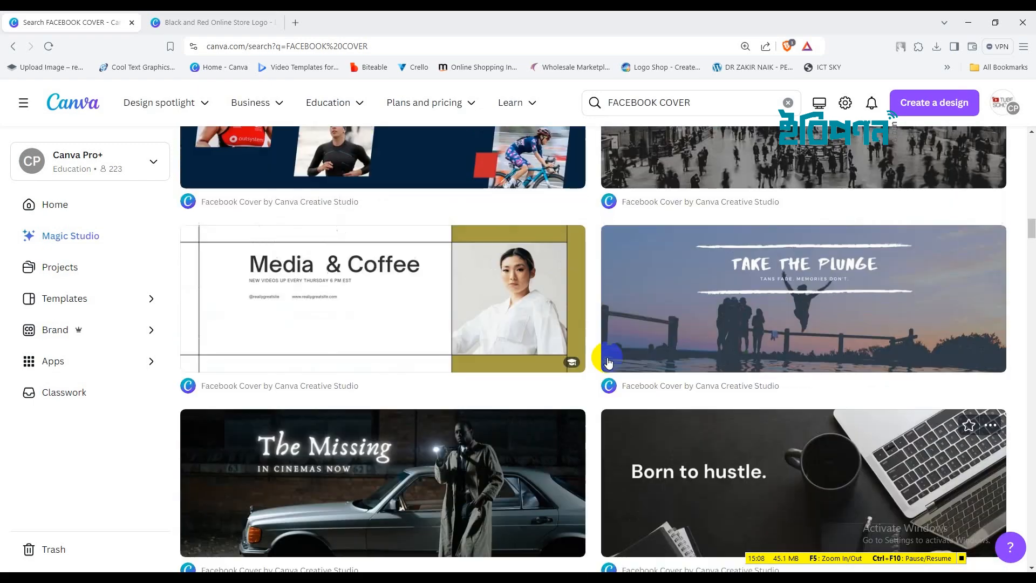
pyautogui.scroll(-5, 608, 361)
pyautogui.scroll(20, 608, 361)
pyautogui.scroll(6, 608, 362)
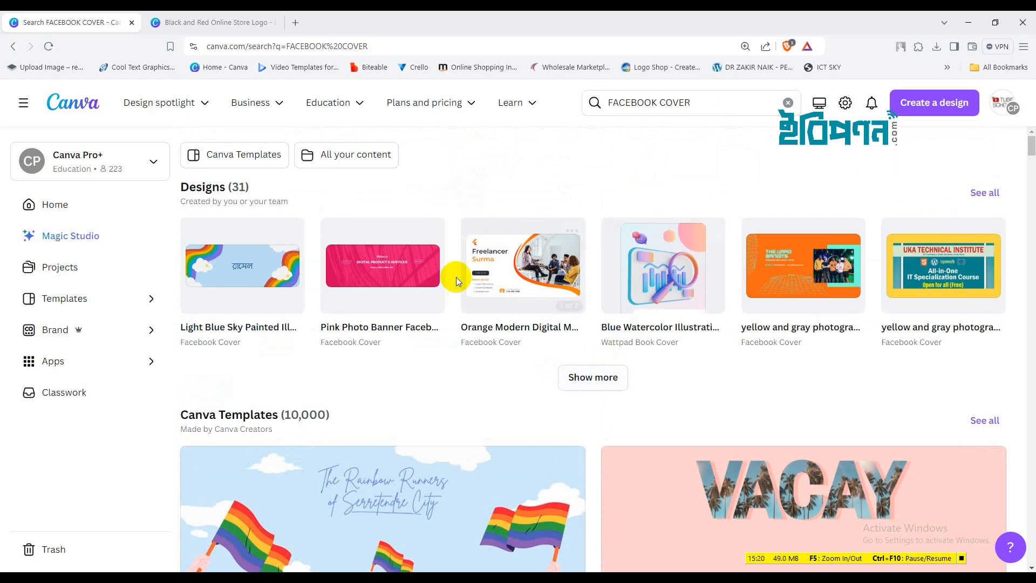
pyautogui.scroll(-2, 734, 372)
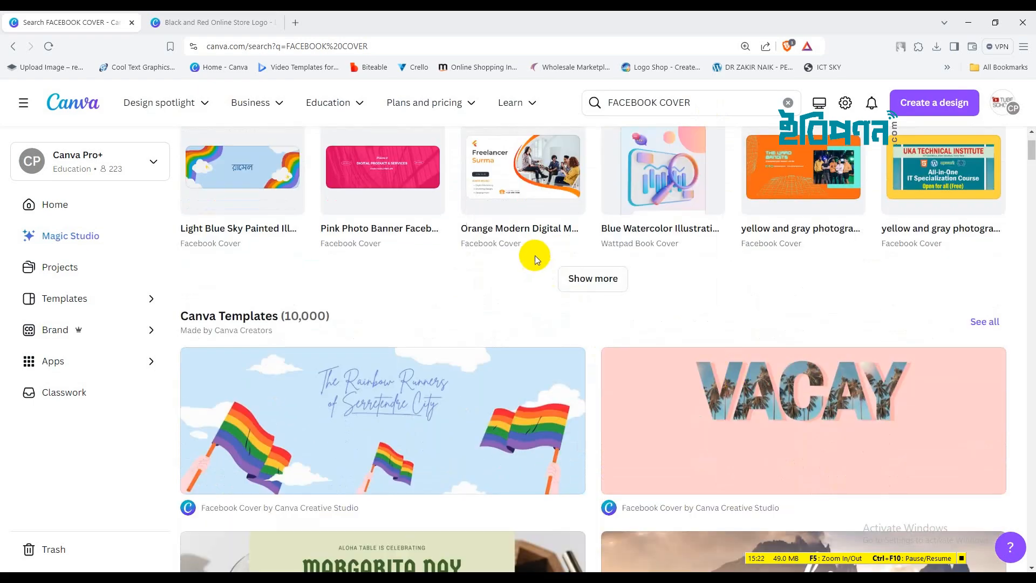
pyautogui.scroll(-3, 647, 299)
pyautogui.click(827, 246)
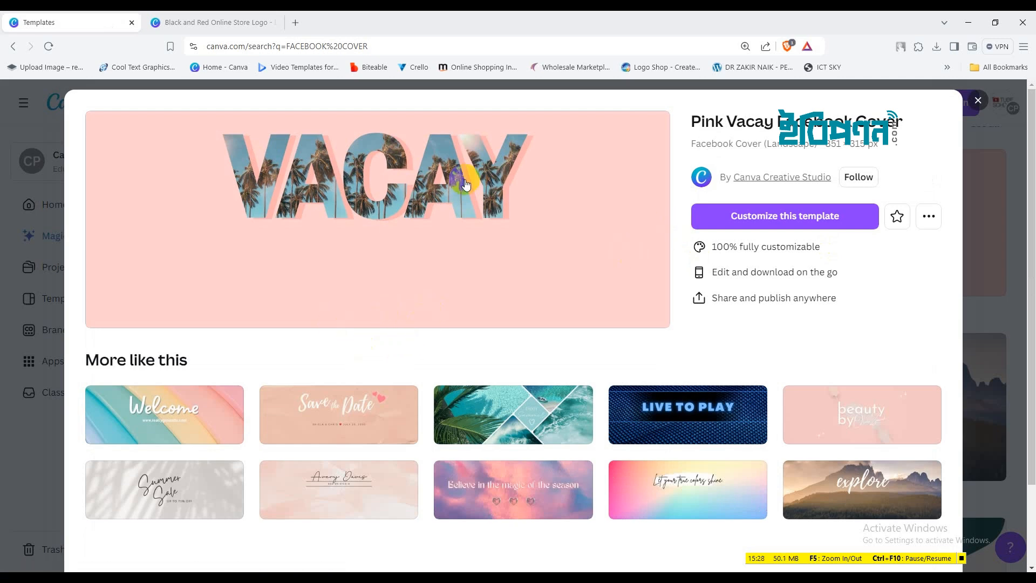
pyautogui.click(761, 217)
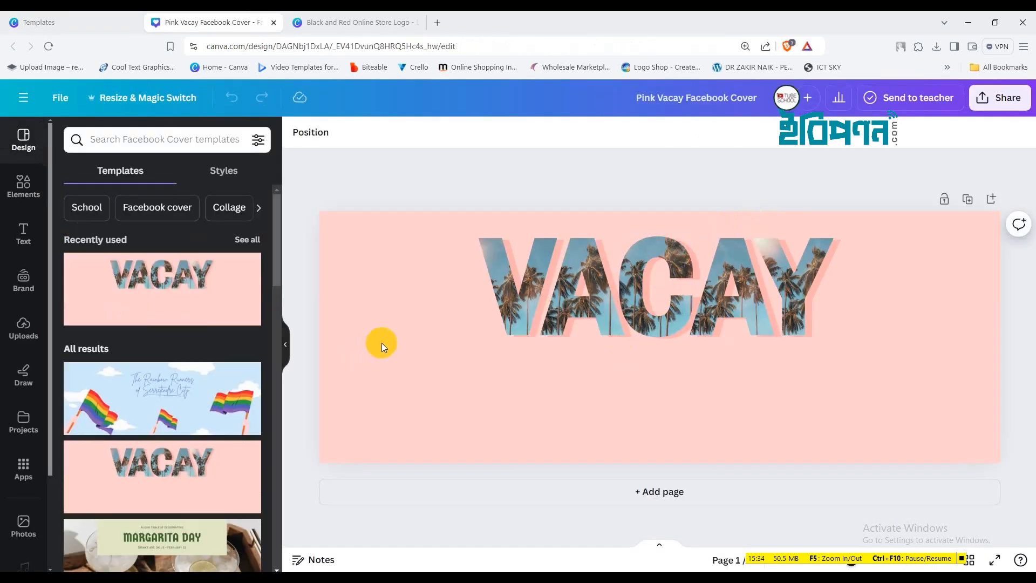
# Delete the VACAY lettering and the pink page background
pyautogui.moveTo(383, 343); pyautogui.dragTo(901, 244)
pyautogui.press('Delete')
pyautogui.click(839, 279)
pyautogui.press('Delete')
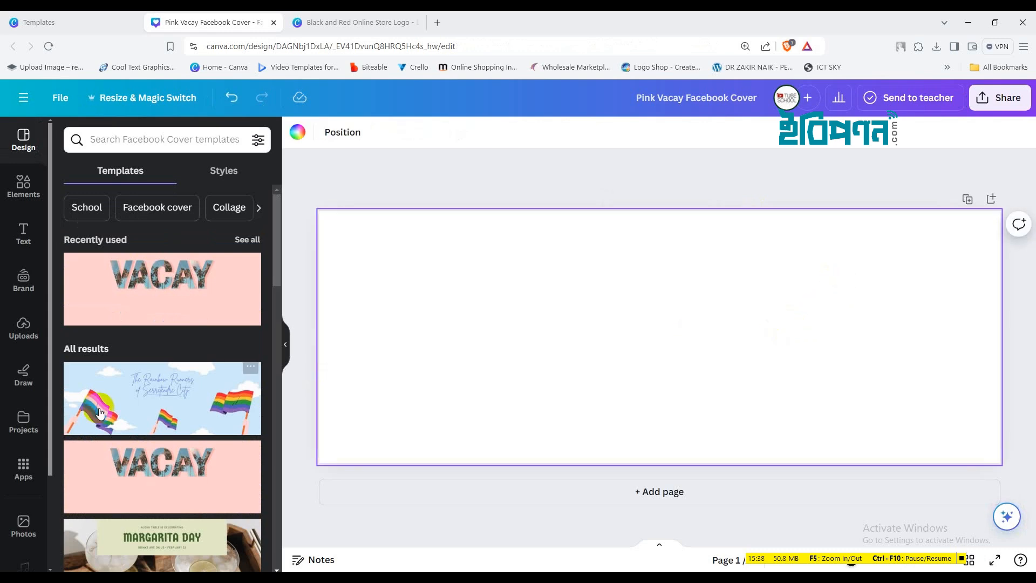
# Search the stock photos for ECOMMERCE
pyautogui.click(28, 154)
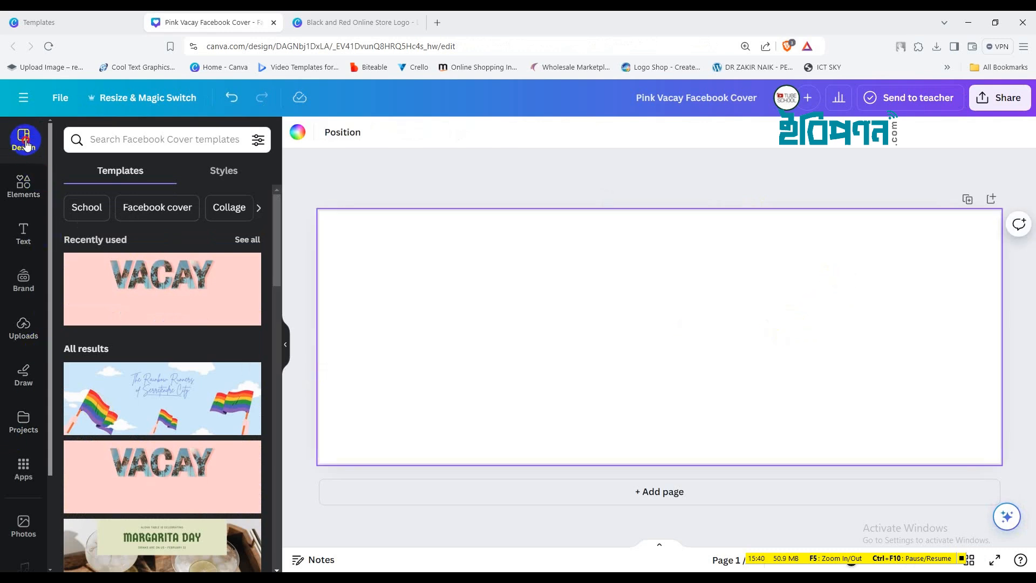
pyautogui.scroll(-9, 192, 384)
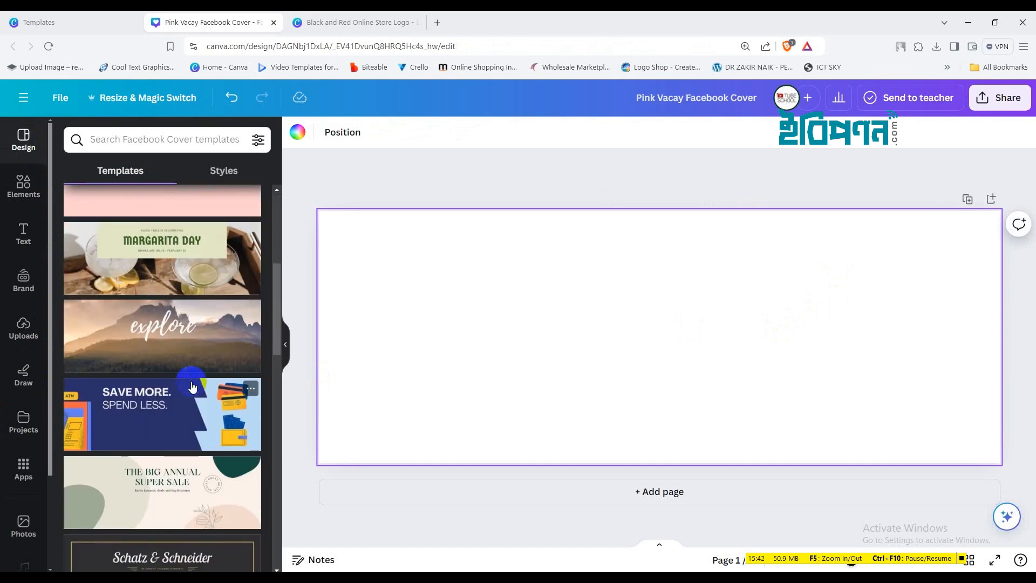
pyautogui.scroll(-5, 192, 384)
pyautogui.scroll(-3, 190, 386)
pyautogui.scroll(-3, 189, 387)
pyautogui.scroll(-10, 189, 388)
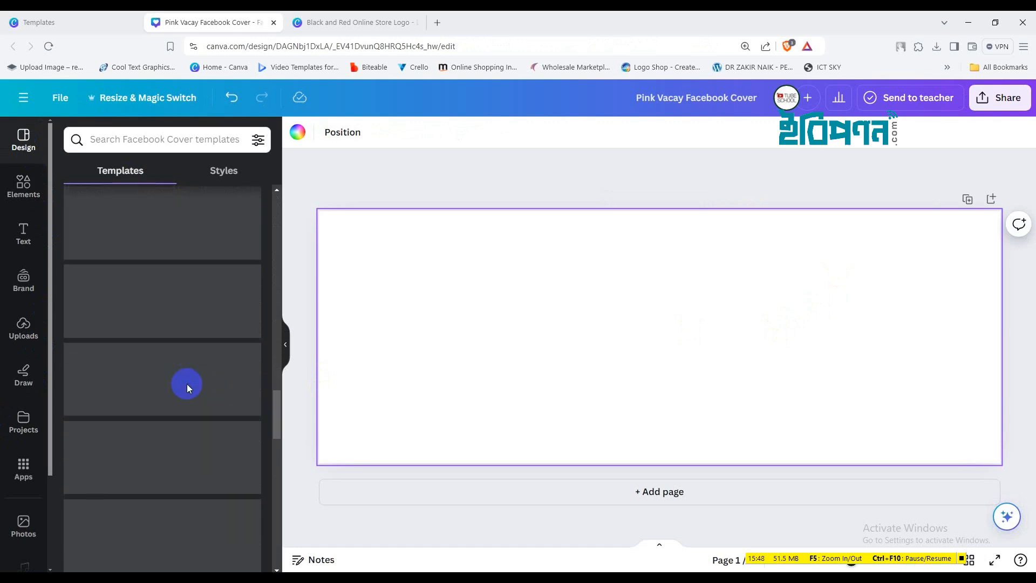
pyautogui.click(24, 522)
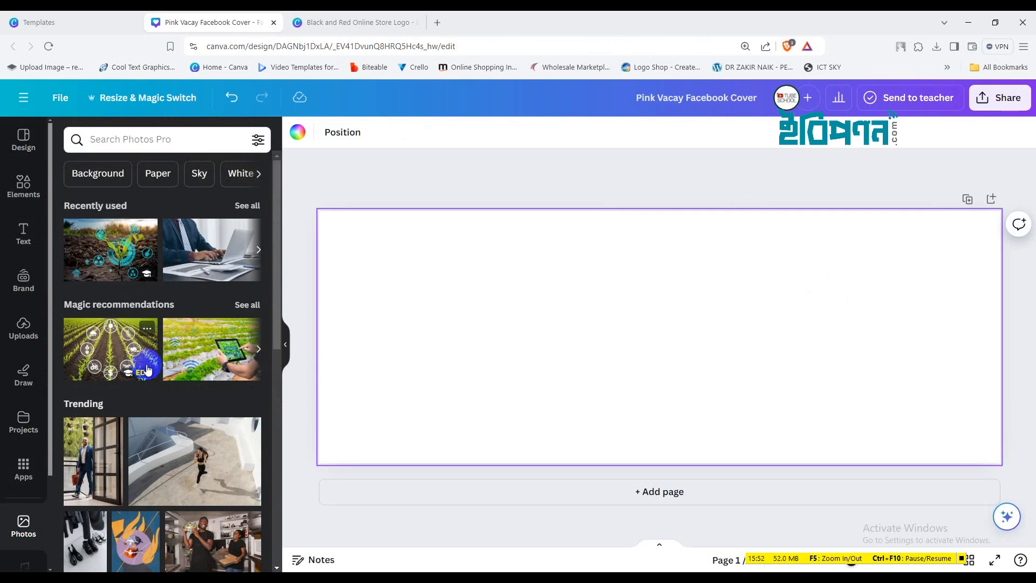
pyautogui.scroll(-4, 146, 358)
pyautogui.scroll(4, 150, 324)
pyautogui.click(155, 151)
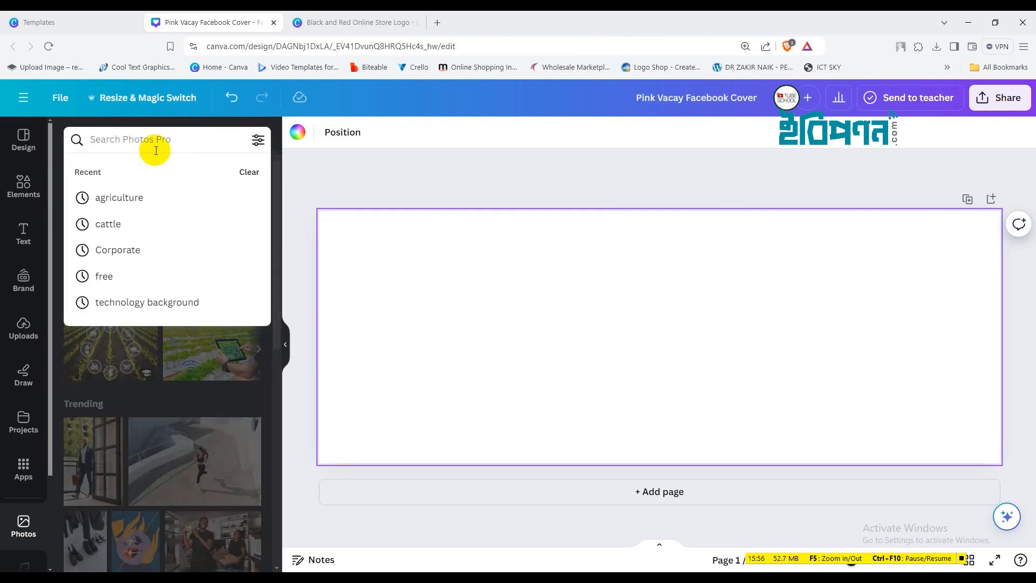
pyautogui.write('EC')
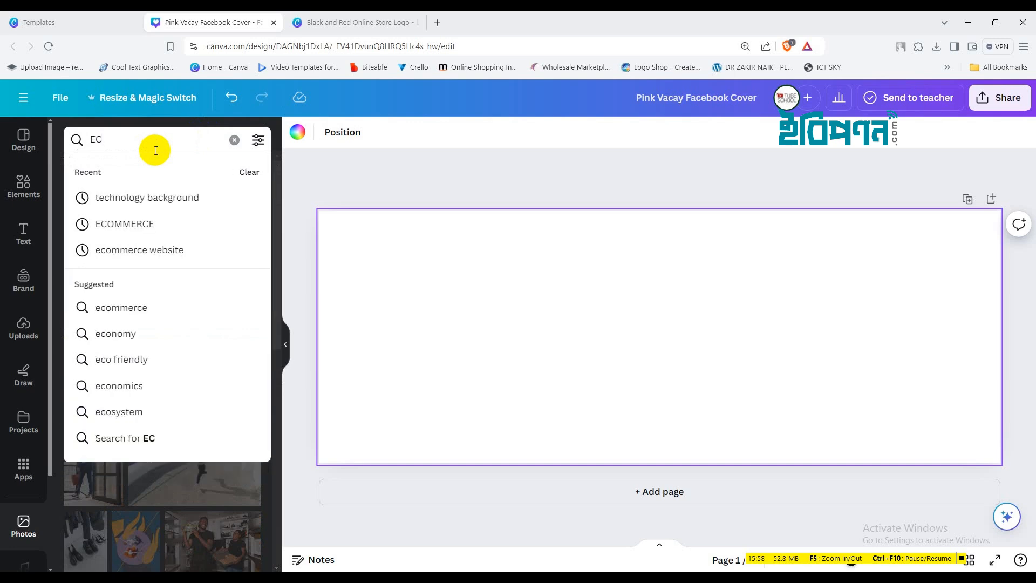
pyautogui.write('O')
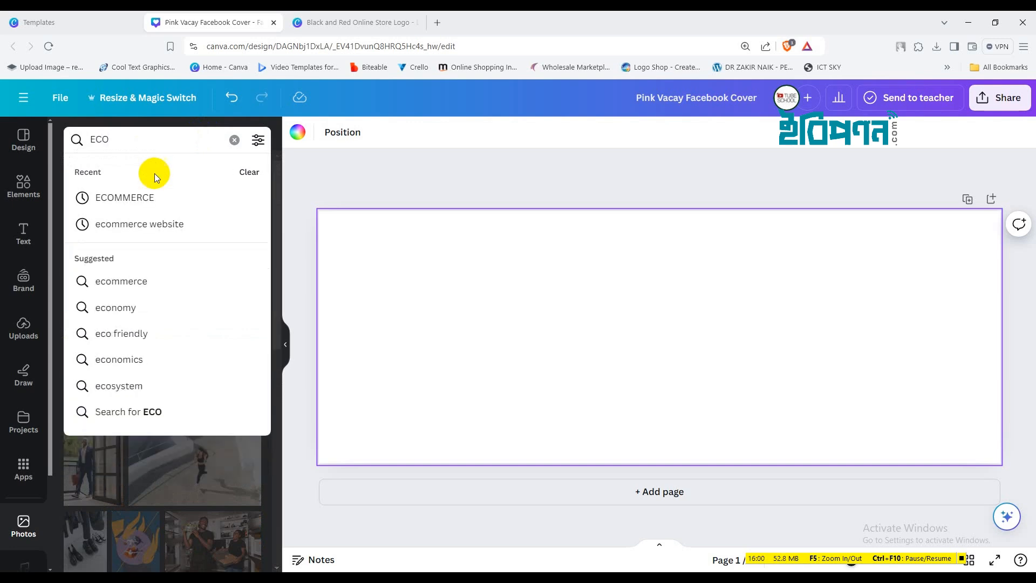
pyautogui.click(149, 196)
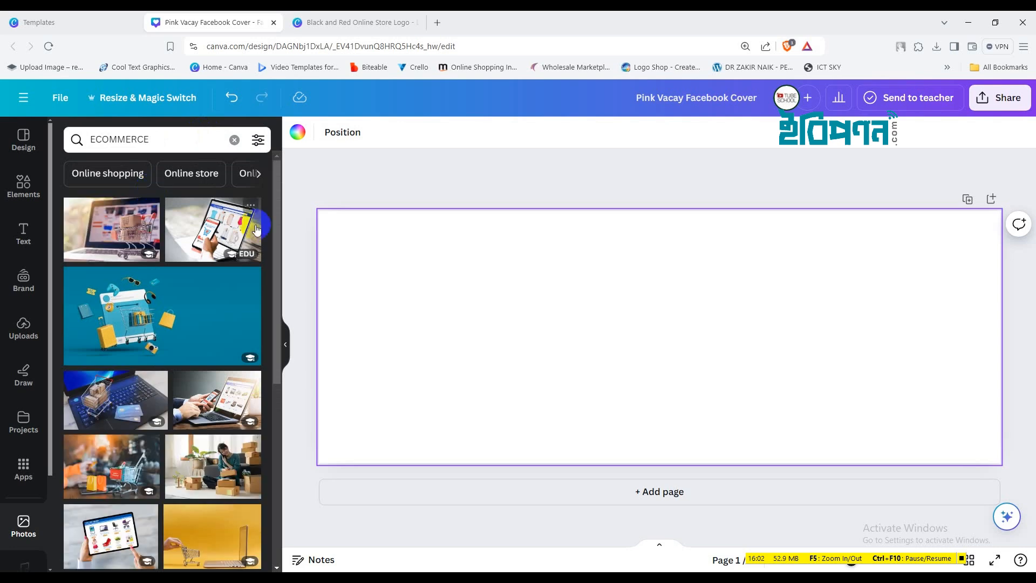
# Add the teal shopping-cart photo, move it to the left edge and enlarge it to full page height
pyautogui.click(178, 315)
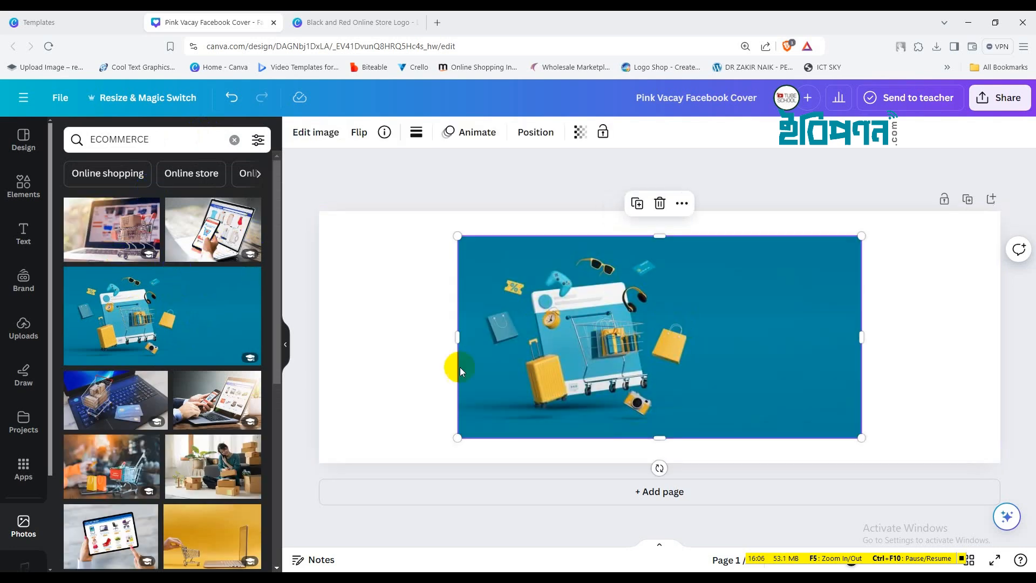
pyautogui.moveTo(700, 349); pyautogui.dragTo(582, 322)
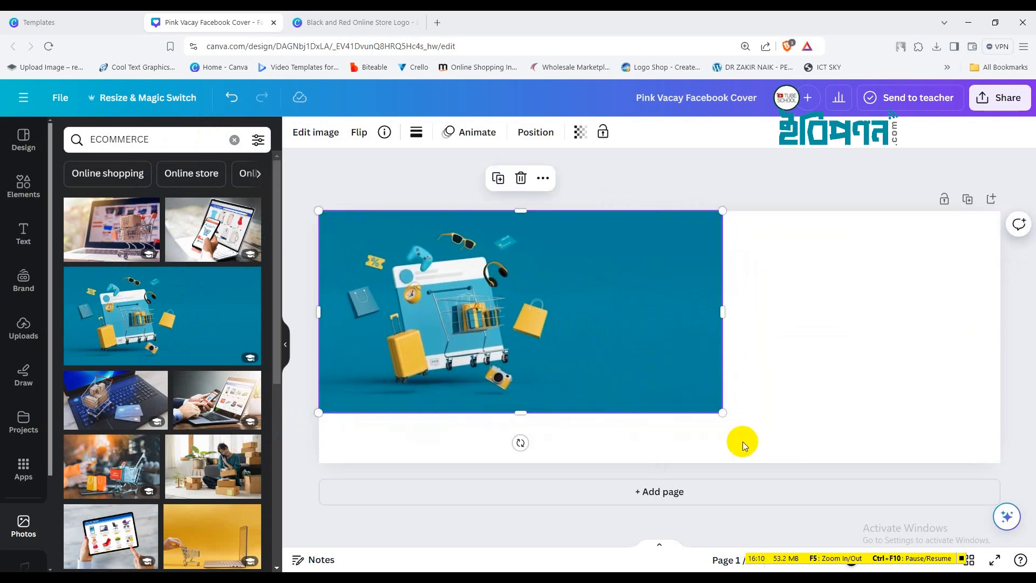
pyautogui.moveTo(720, 412); pyautogui.dragTo(885, 325)
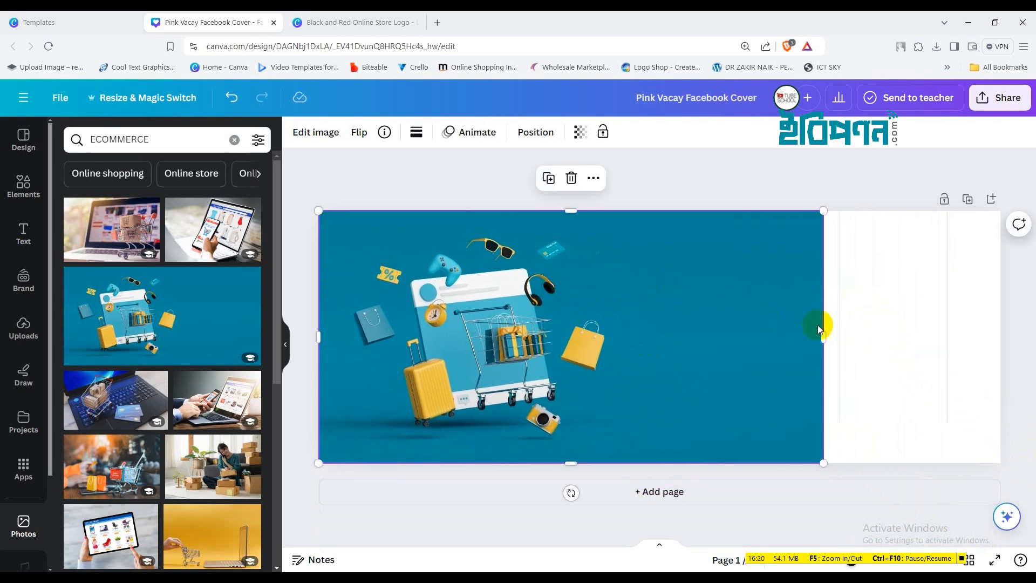
pyautogui.click(937, 293)
pyautogui.moveTo(888, 245); pyautogui.dragTo(998, 292)
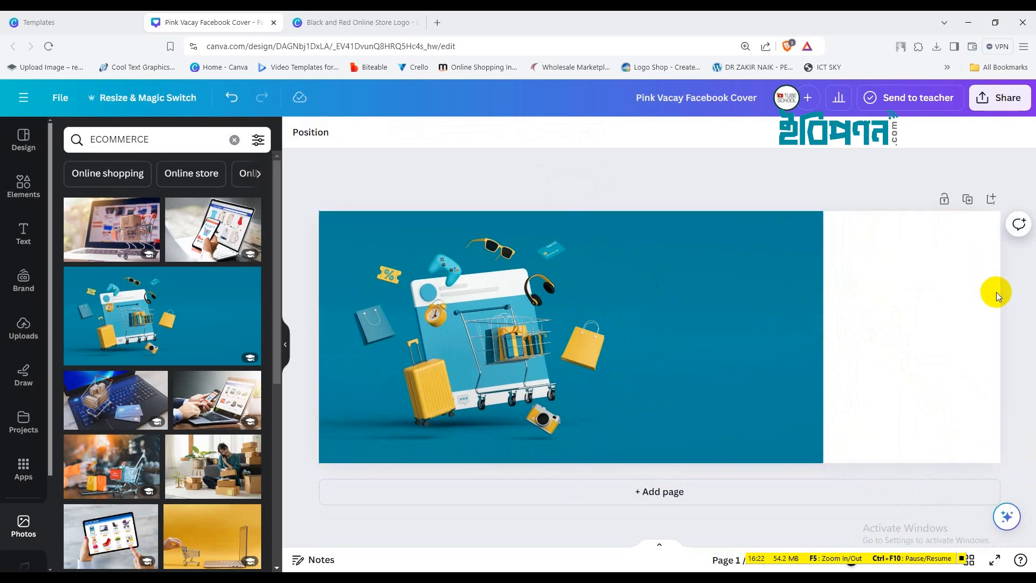
pyautogui.click(704, 287)
pyautogui.click(863, 290)
pyautogui.click(805, 229)
pyautogui.moveTo(820, 212); pyautogui.dragTo(820, 208)
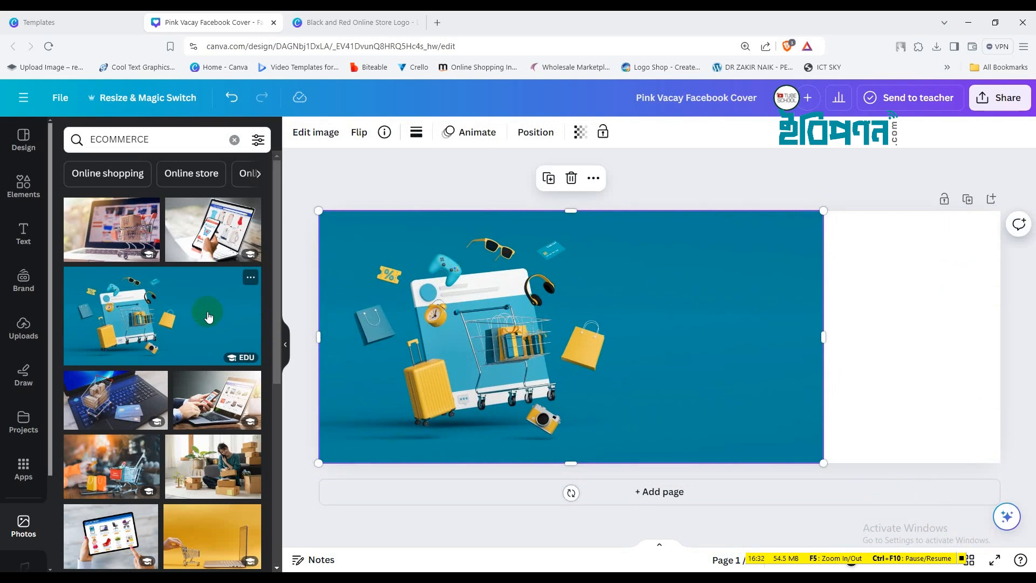
# Add a second copy of the cart photo, sized 630×315, across the right side
pyautogui.click(209, 317)
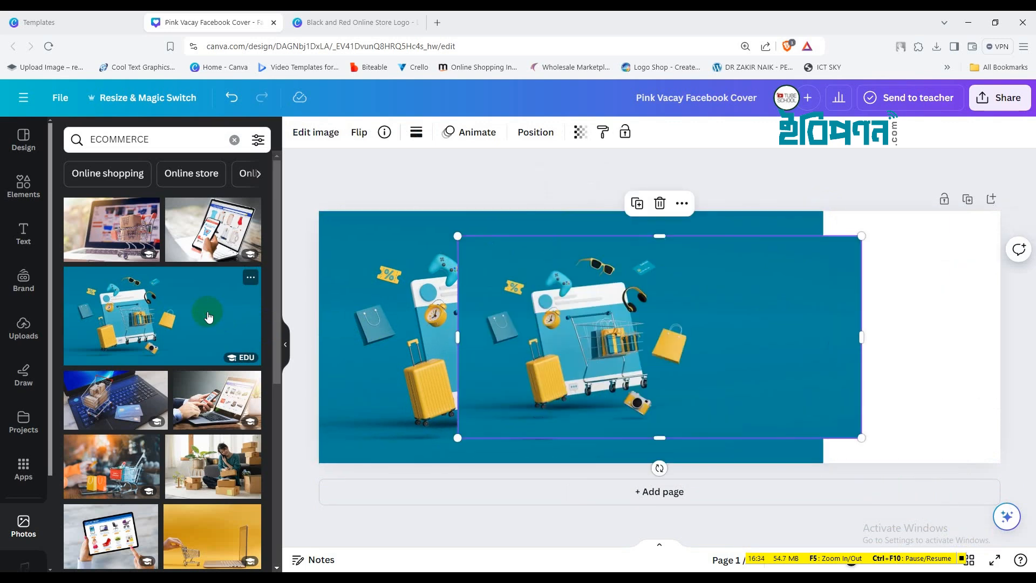
pyautogui.moveTo(745, 320); pyautogui.dragTo(578, 319)
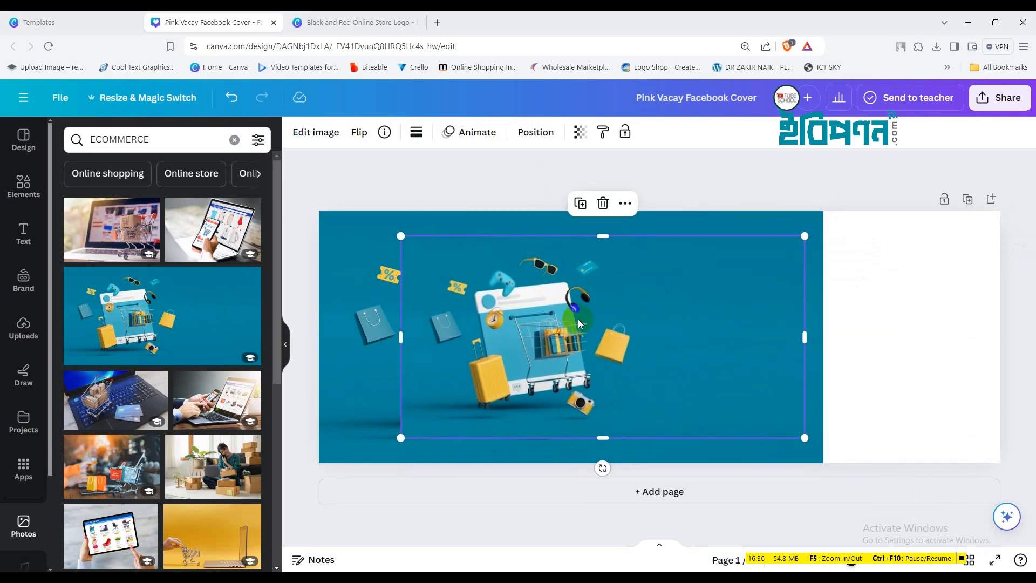
pyautogui.moveTo(680, 289); pyautogui.dragTo(863, 264)
pyautogui.moveTo(596, 415); pyautogui.dragTo(500, 482)
pyautogui.click(351, 316)
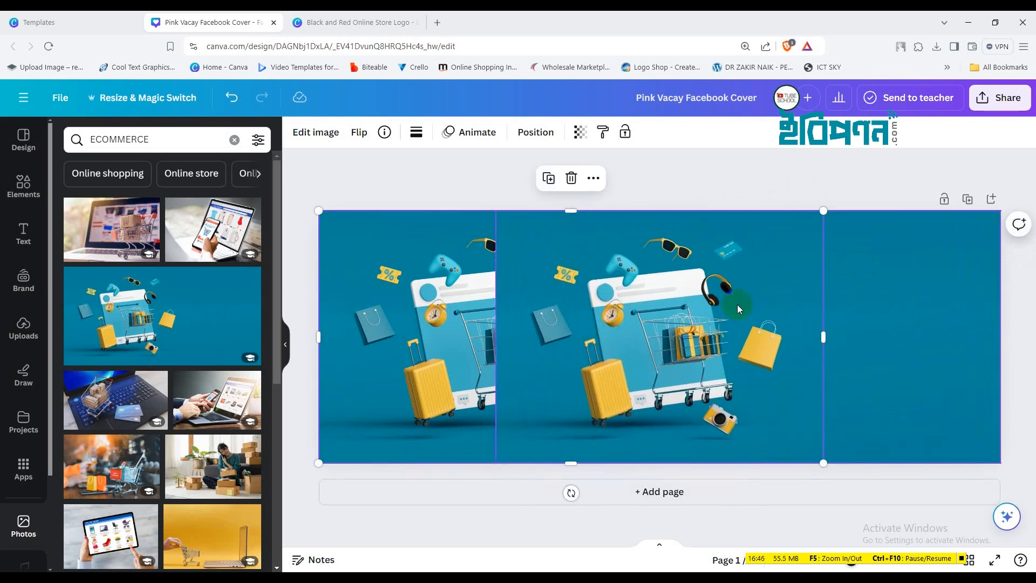
pyautogui.click(864, 326)
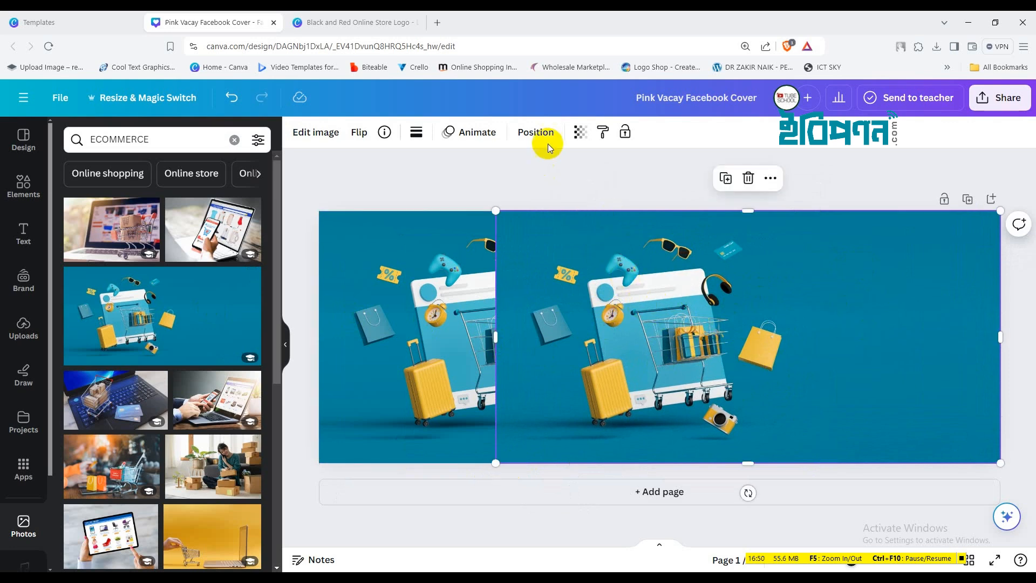
# Send the right-hand cart photo backward behind the first, then return to the shop logo design
pyautogui.click(536, 132)
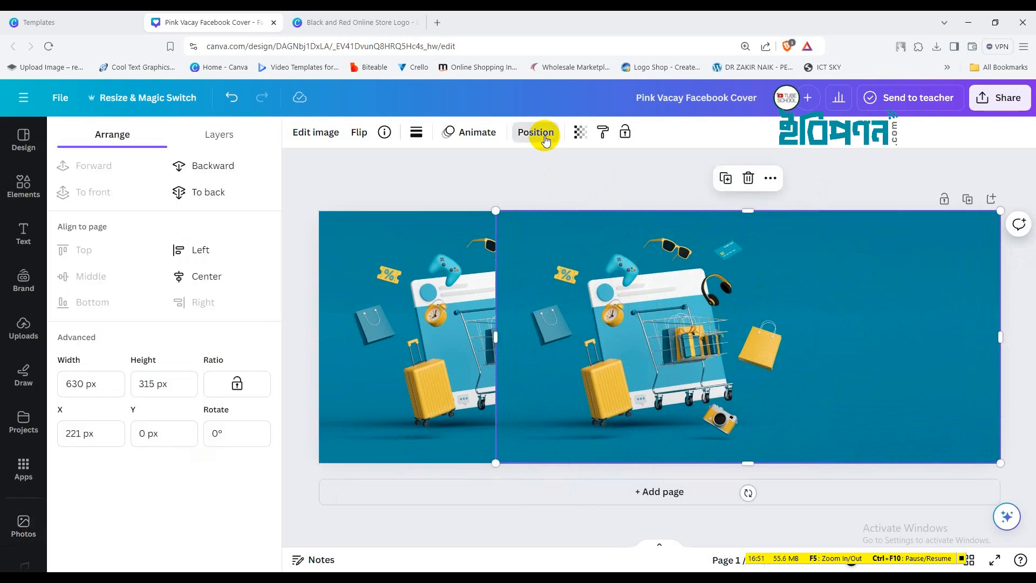
pyautogui.click(198, 165)
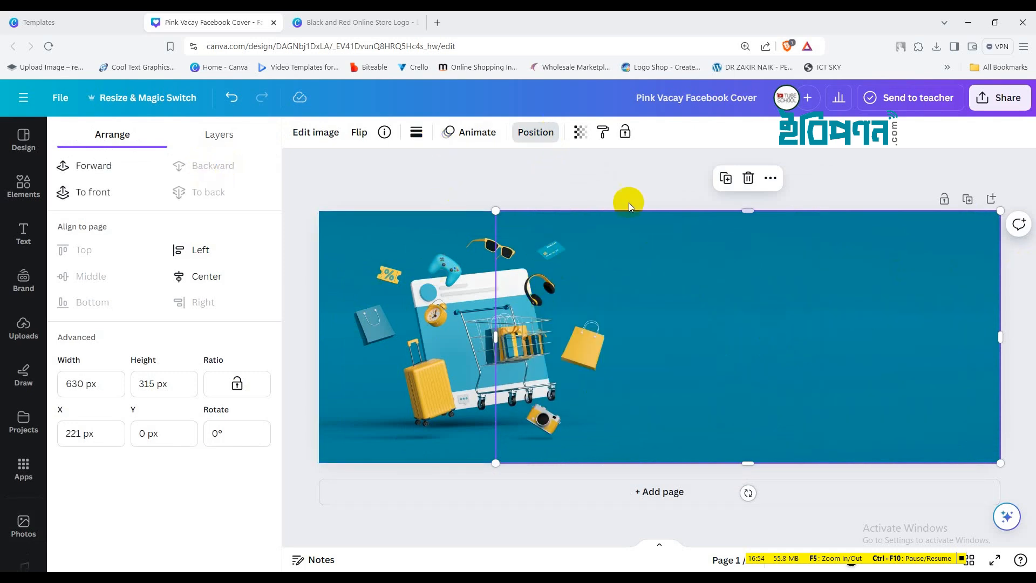
pyautogui.click(579, 175)
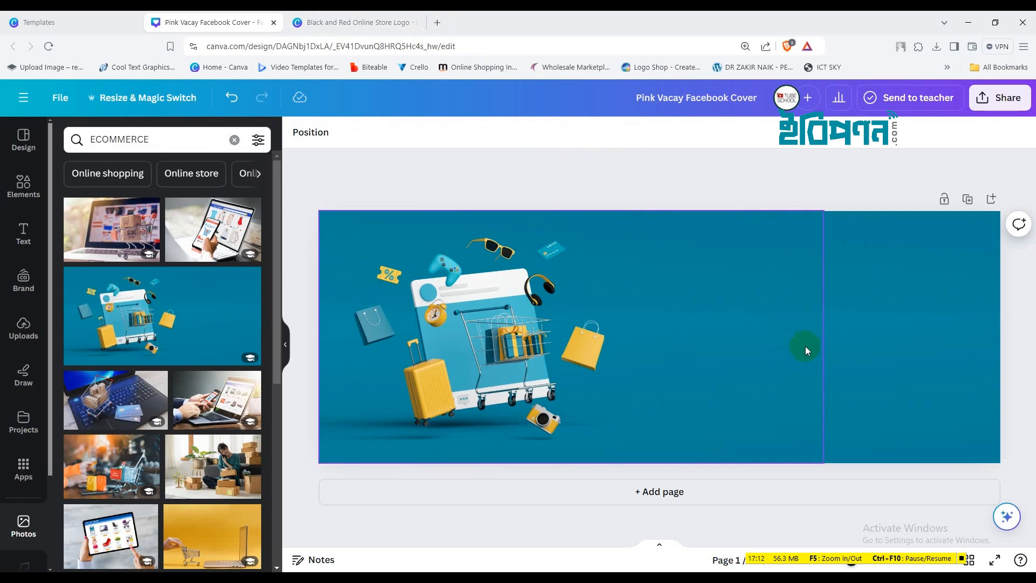
pyautogui.click(358, 21)
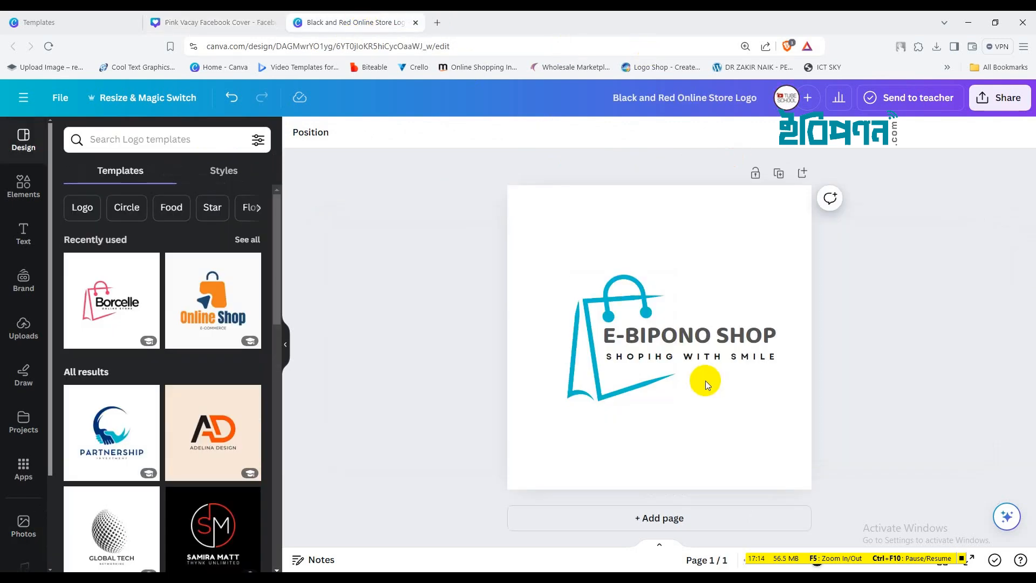
# Copy the 'SHOPIHG WITH SMILE' slogan from the logo and paste it right of the cart
pyautogui.click(708, 361)
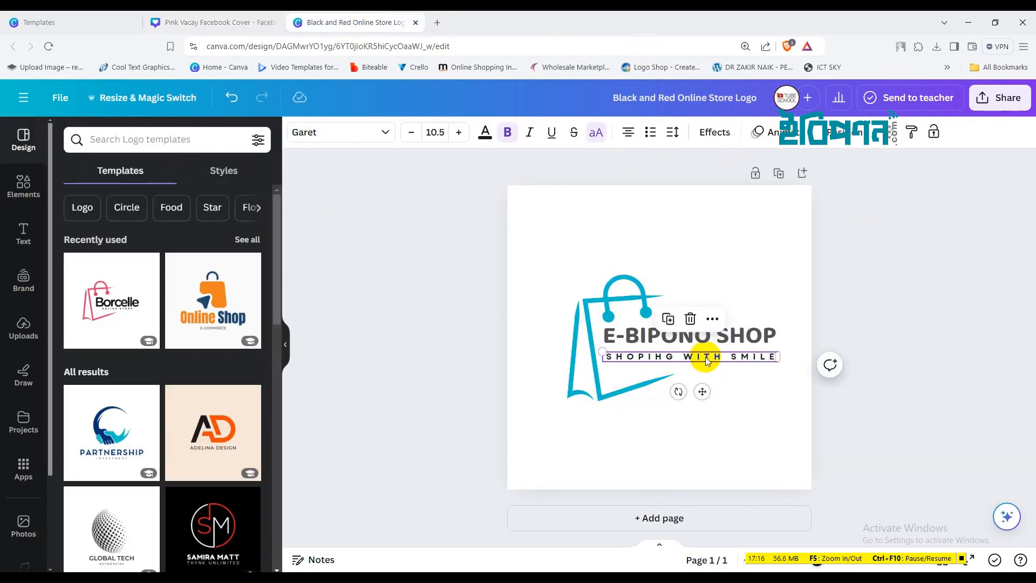
pyautogui.click(211, 22)
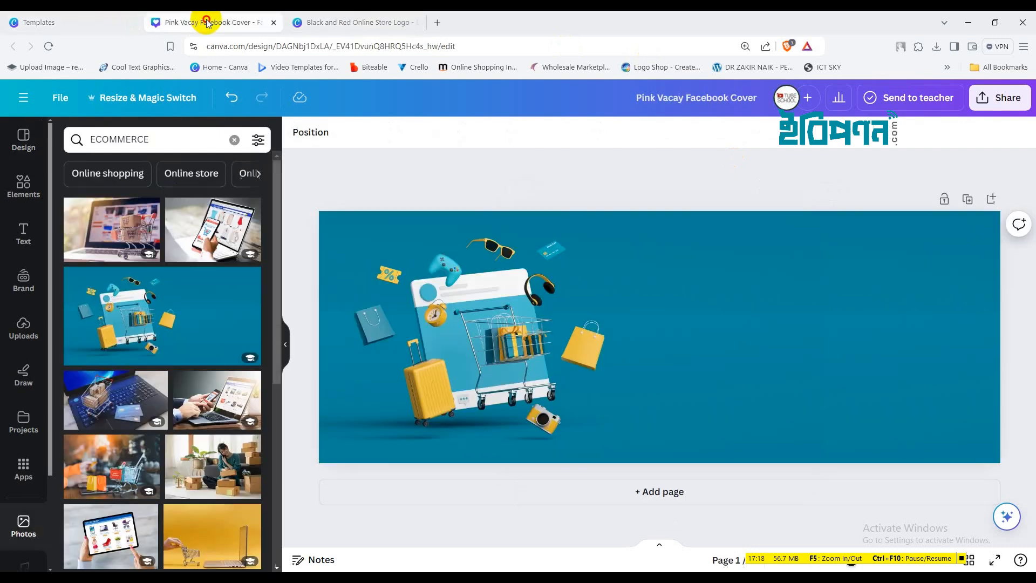
pyautogui.click(809, 295)
pyautogui.click(876, 286)
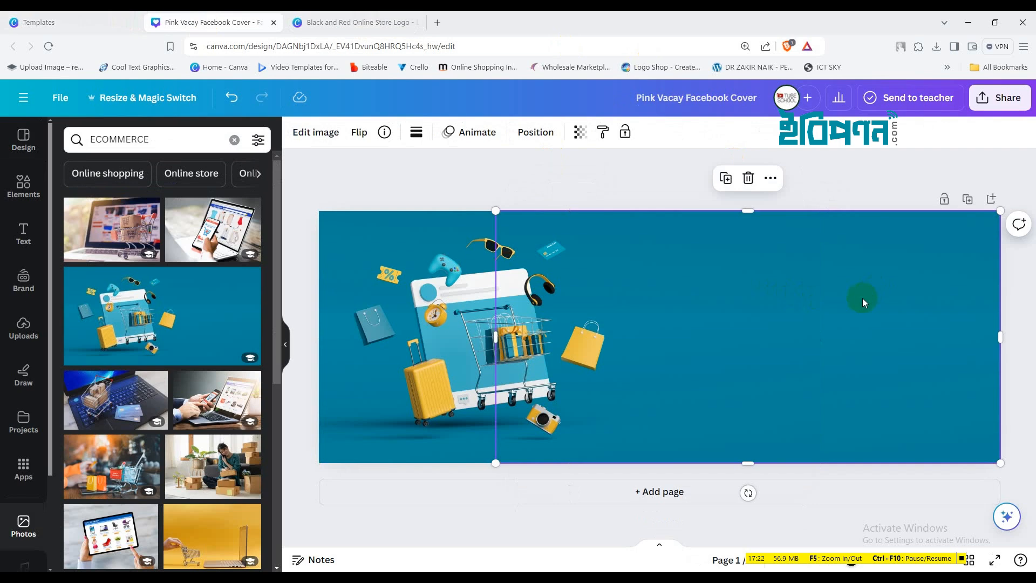
pyautogui.write('SHOPIHG WITH SMILE')
pyautogui.moveTo(598, 436); pyautogui.dragTo(860, 335)
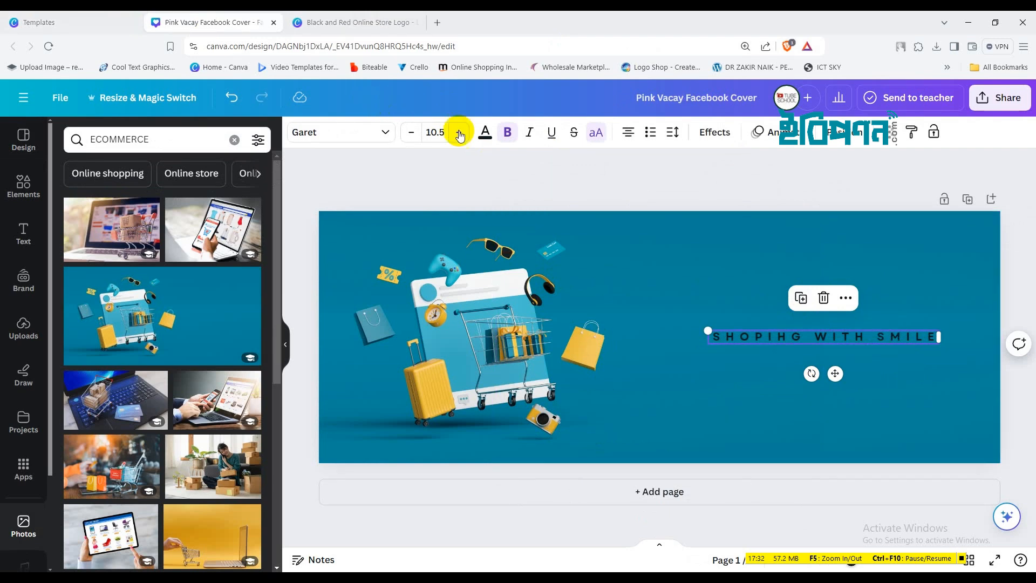
# Keep the slogan bold and change its text colour to white
pyautogui.click(507, 133)
pyautogui.click(508, 133)
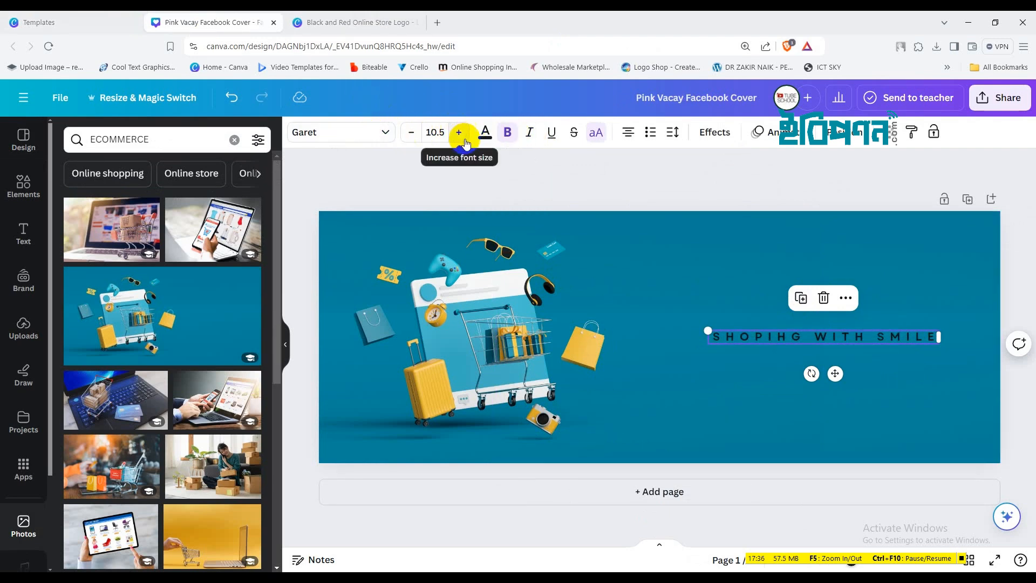
pyautogui.click(485, 132)
pyautogui.click(143, 211)
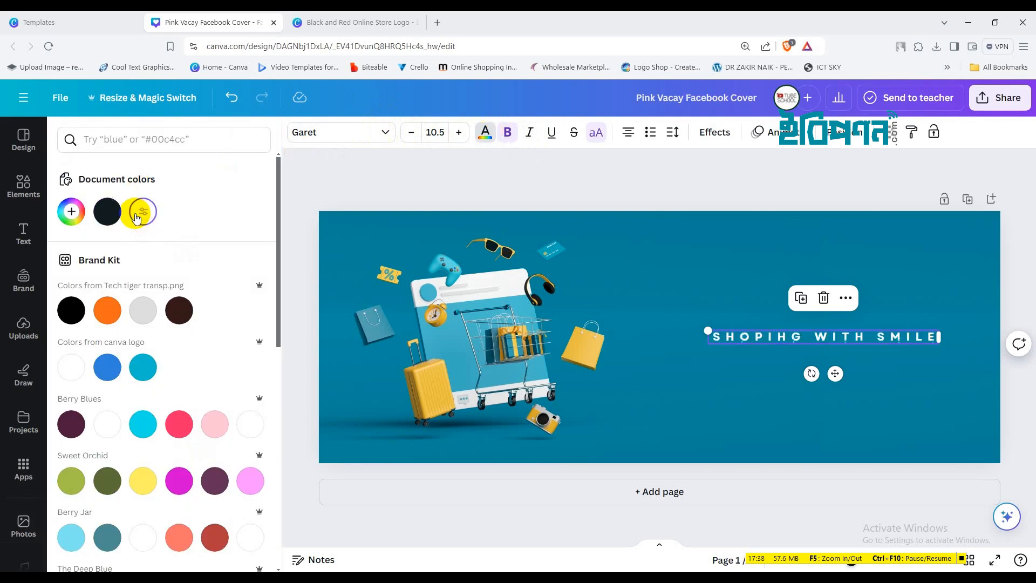
pyautogui.click(697, 183)
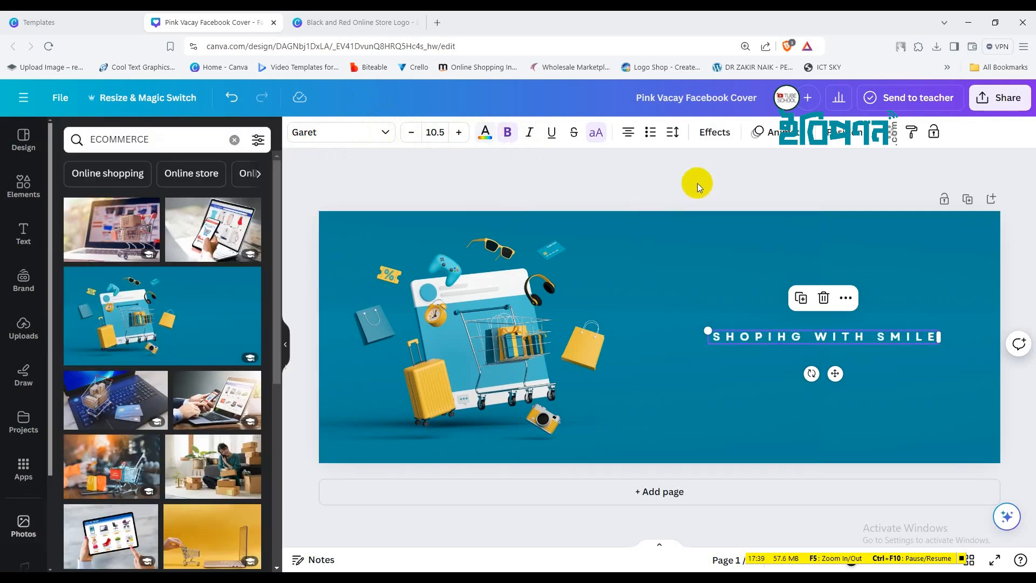
pyautogui.click(1007, 274)
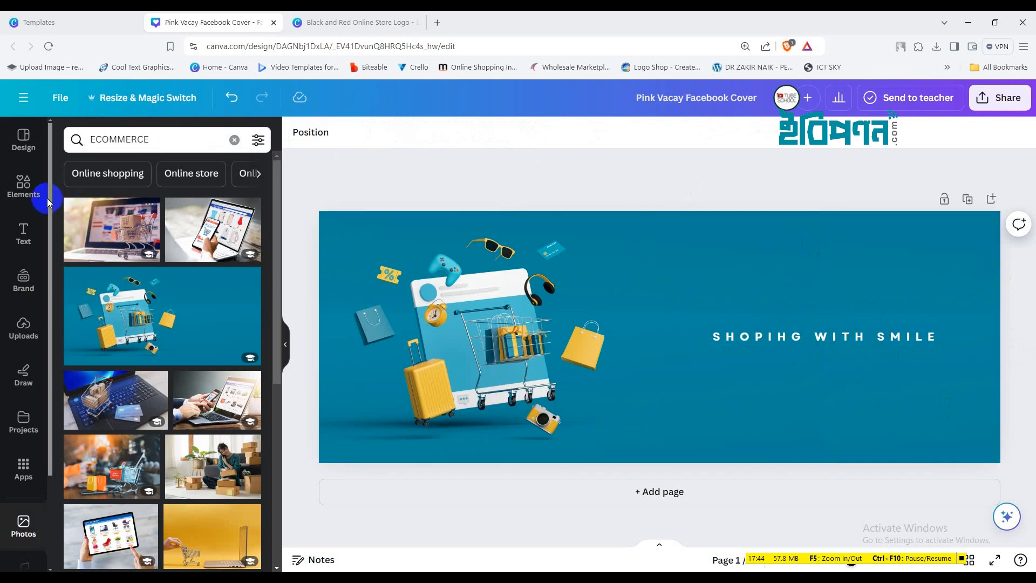
# Search the elements for 'sMIL' and add the black smile curve graphic
pyautogui.click(27, 190)
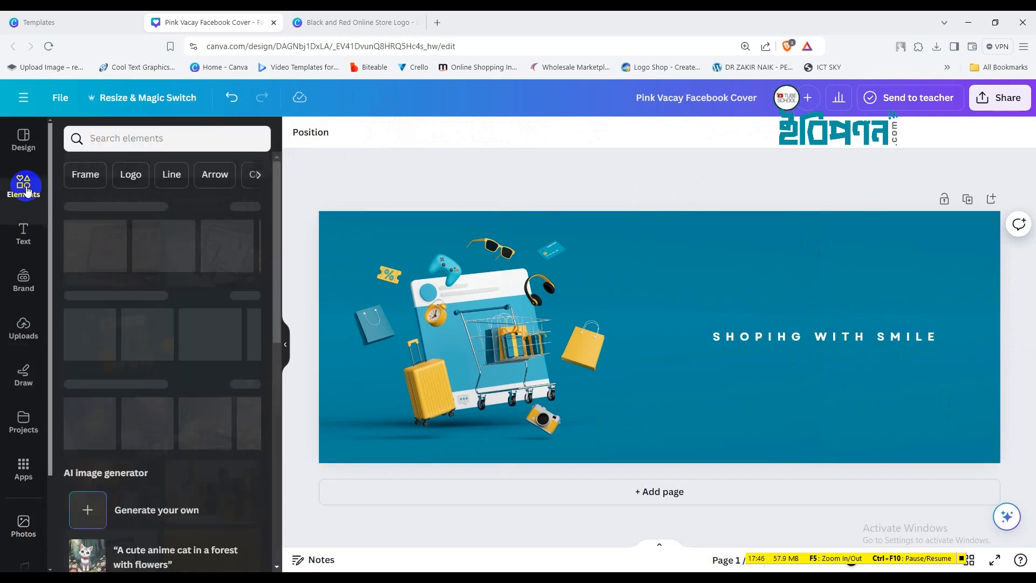
pyautogui.click(134, 139)
pyautogui.write('sMILE')
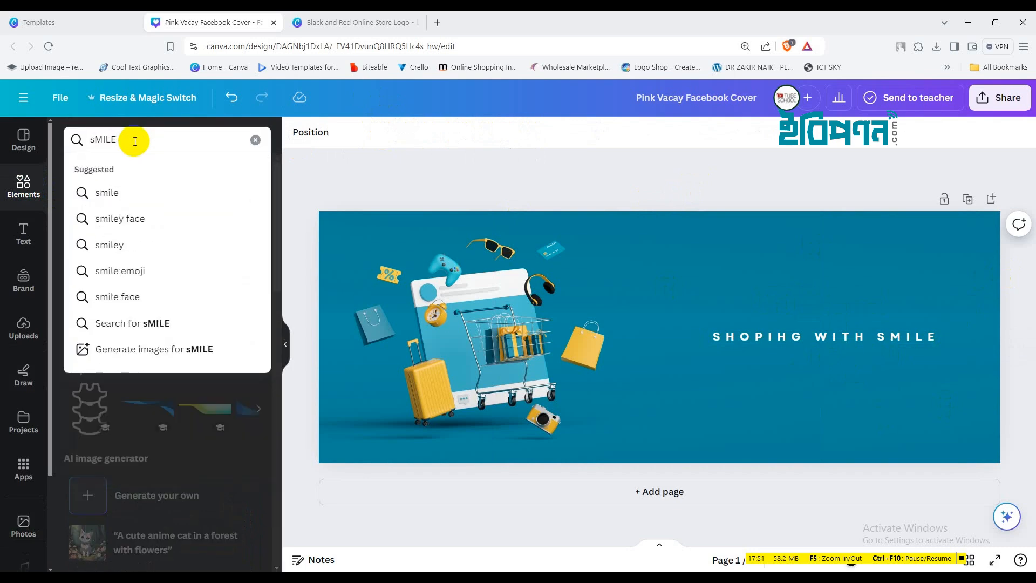
pyautogui.press('Return')
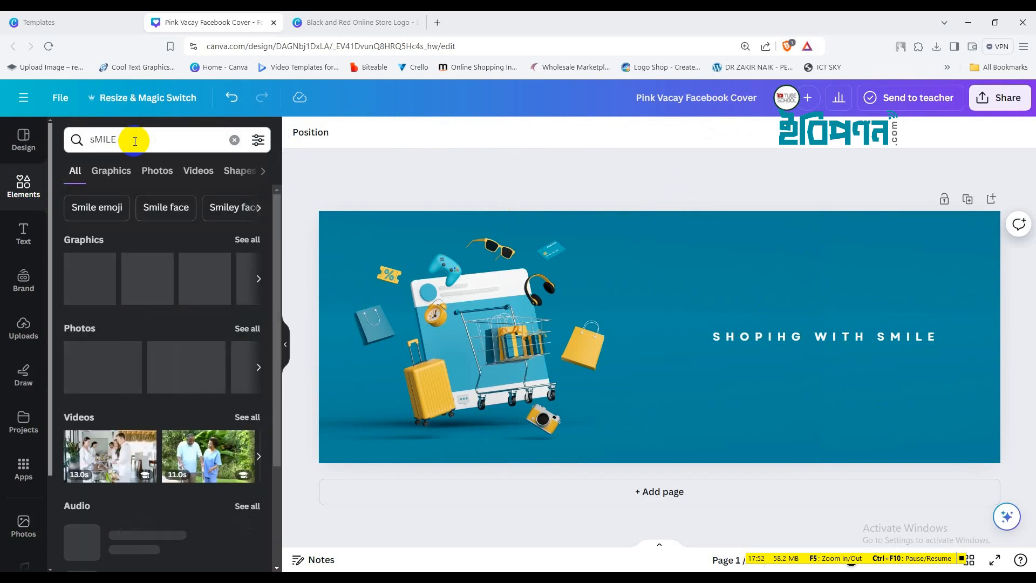
pyautogui.click(252, 239)
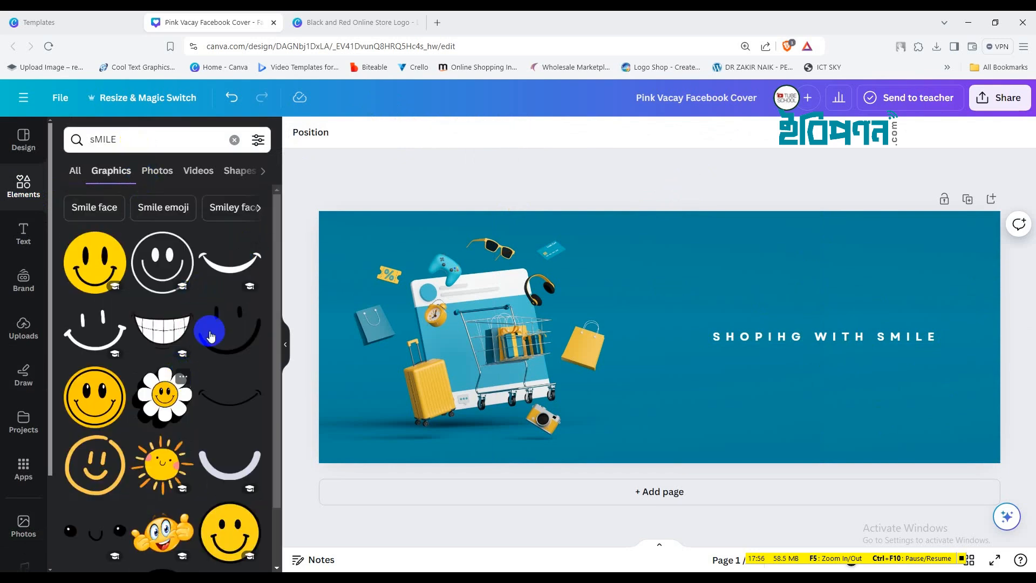
pyautogui.click(227, 272)
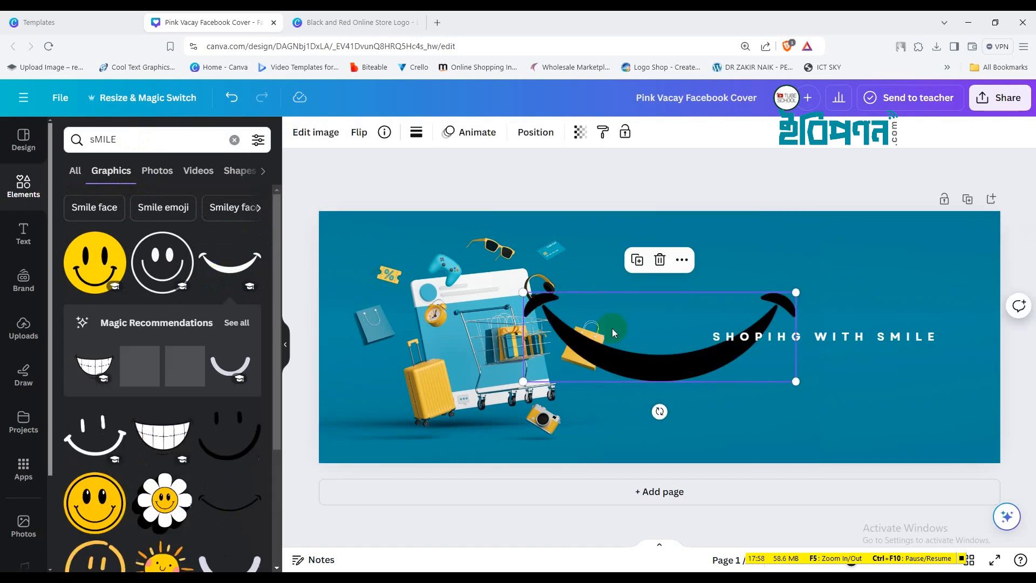
# Shrink the smile to about half size and centre it just below the slogan
pyautogui.moveTo(694, 363); pyautogui.dragTo(713, 305)
pyautogui.moveTo(824, 249); pyautogui.dragTo(843, 306)
pyautogui.moveTo(879, 277); pyautogui.dragTo(819, 298)
pyautogui.moveTo(801, 339); pyautogui.dragTo(831, 398)
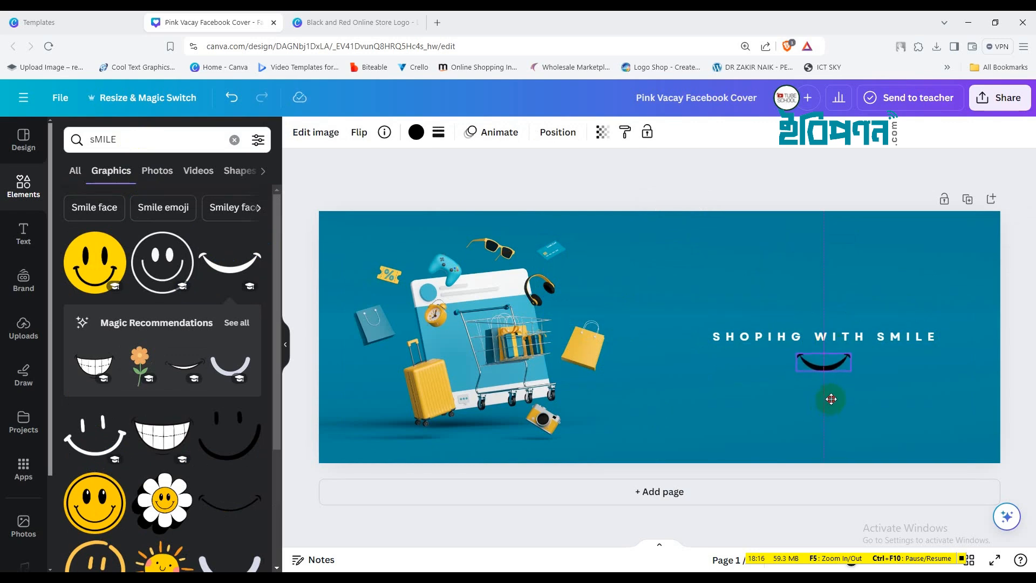
pyautogui.moveTo(831, 399); pyautogui.dragTo(831, 399)
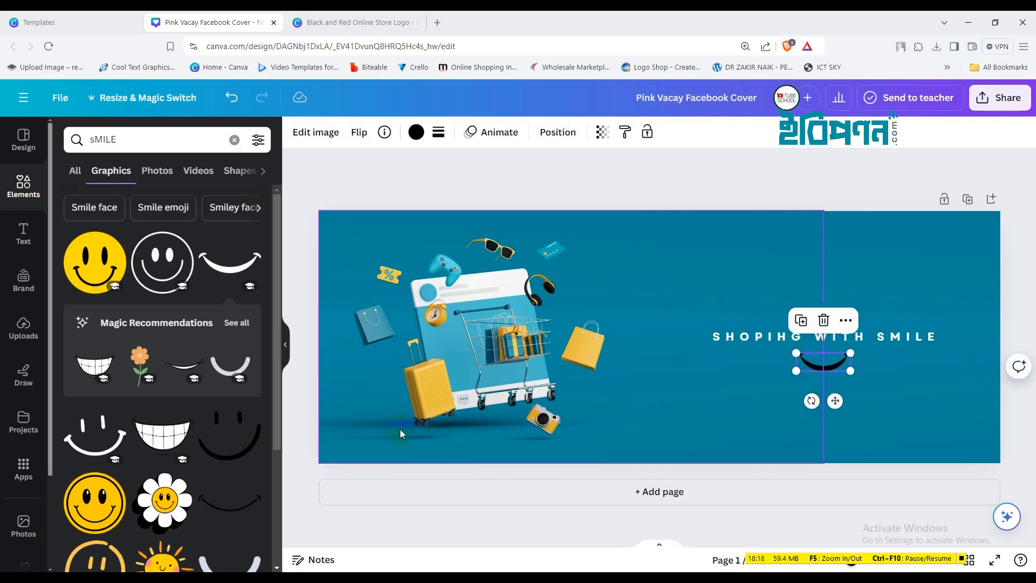
pyautogui.click(238, 322)
pyautogui.scroll(-3, 176, 372)
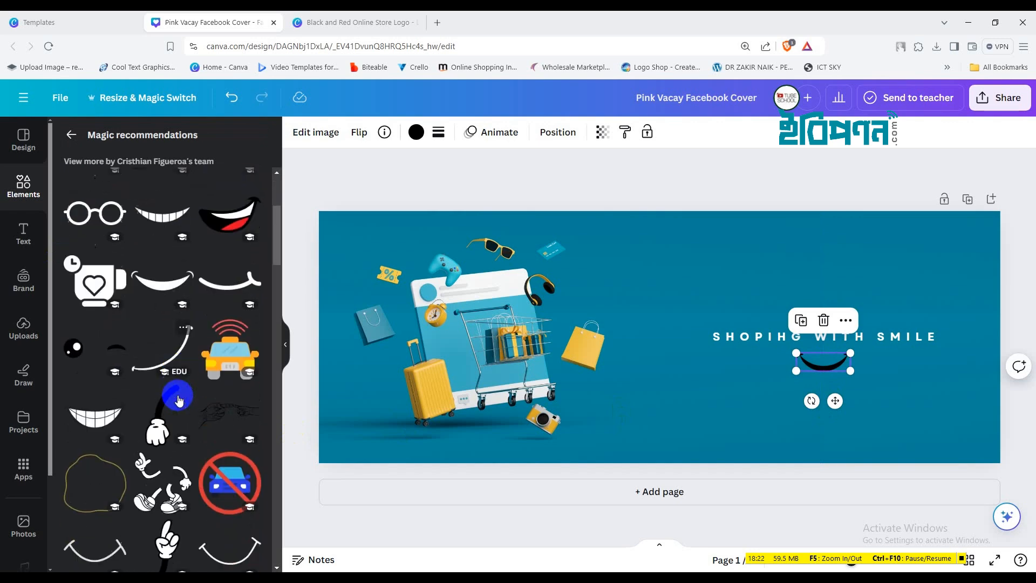
pyautogui.scroll(-3, 179, 399)
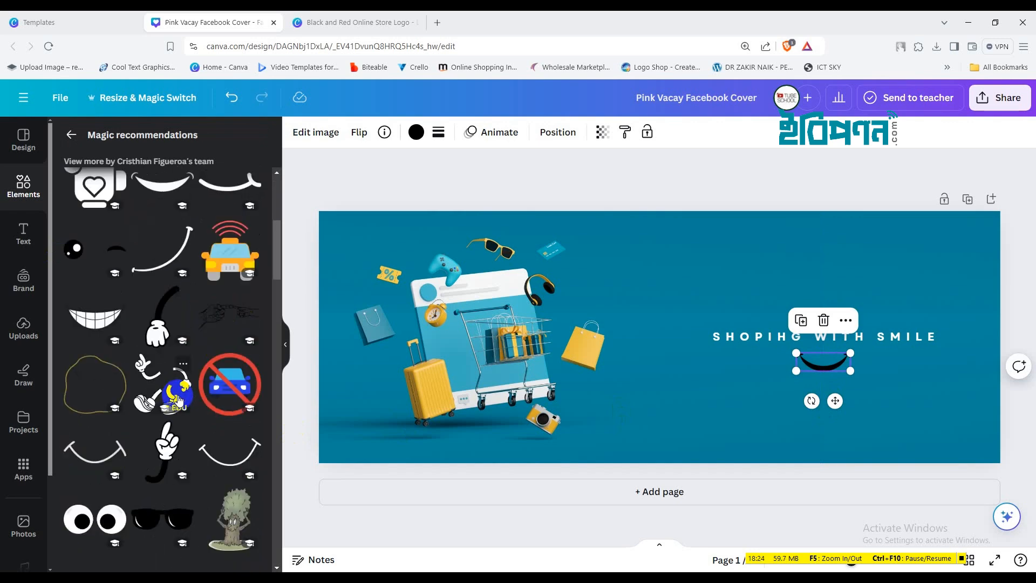
pyautogui.scroll(-4, 180, 399)
pyautogui.scroll(-3, 180, 399)
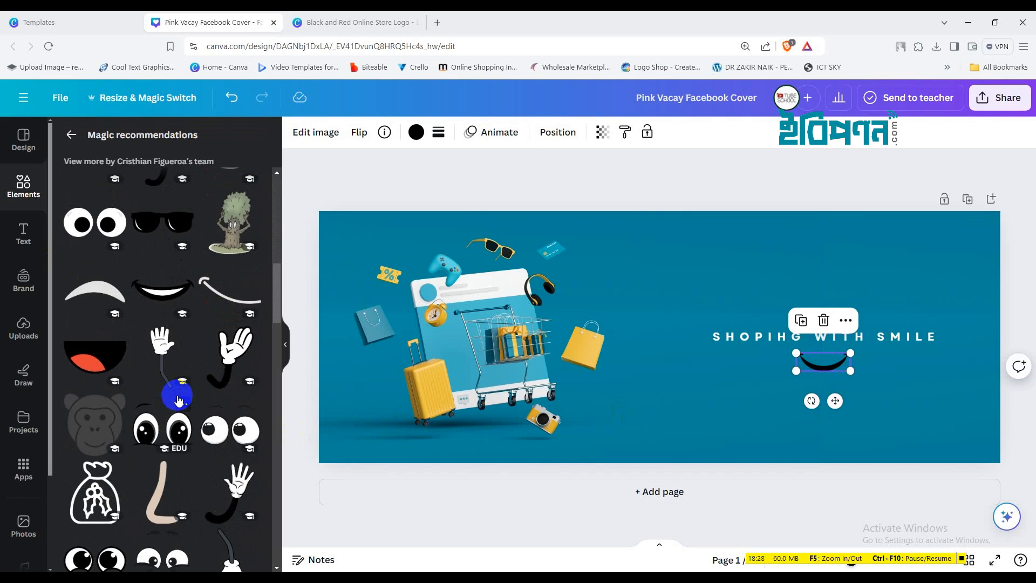
# Recolour the smile curve white after briefly trying yellow
pyautogui.click(415, 133)
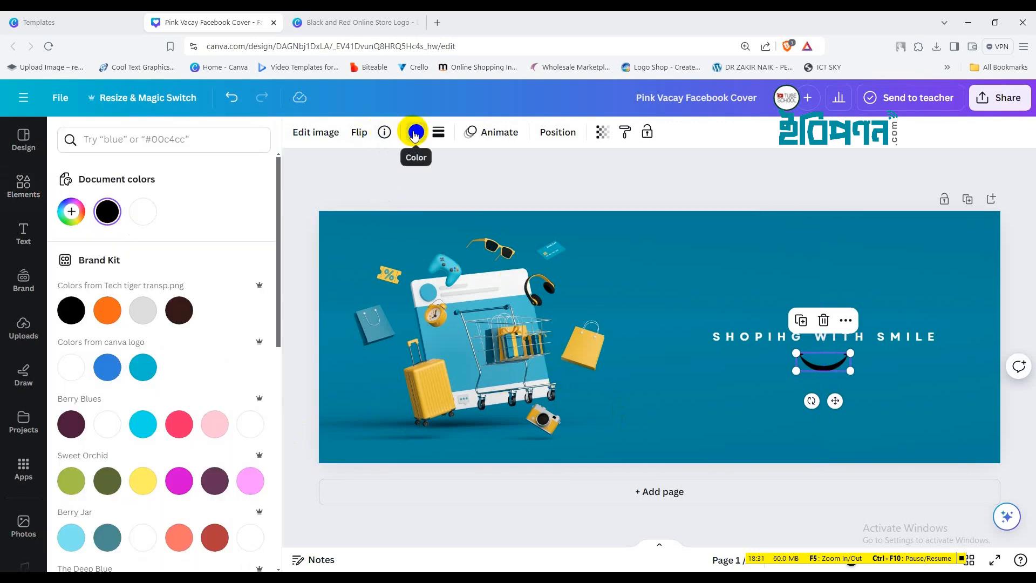
pyautogui.click(152, 478)
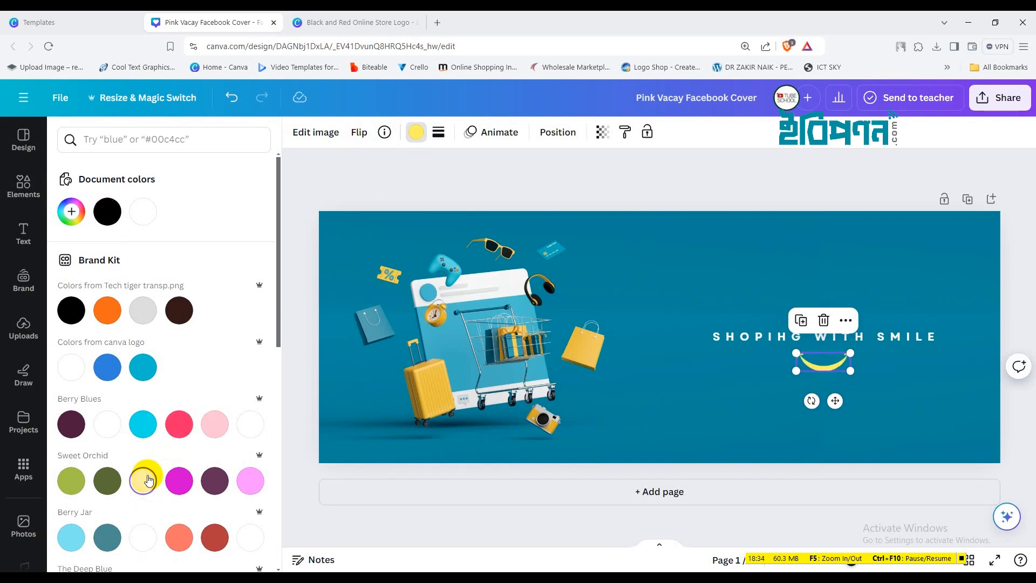
pyautogui.click(105, 424)
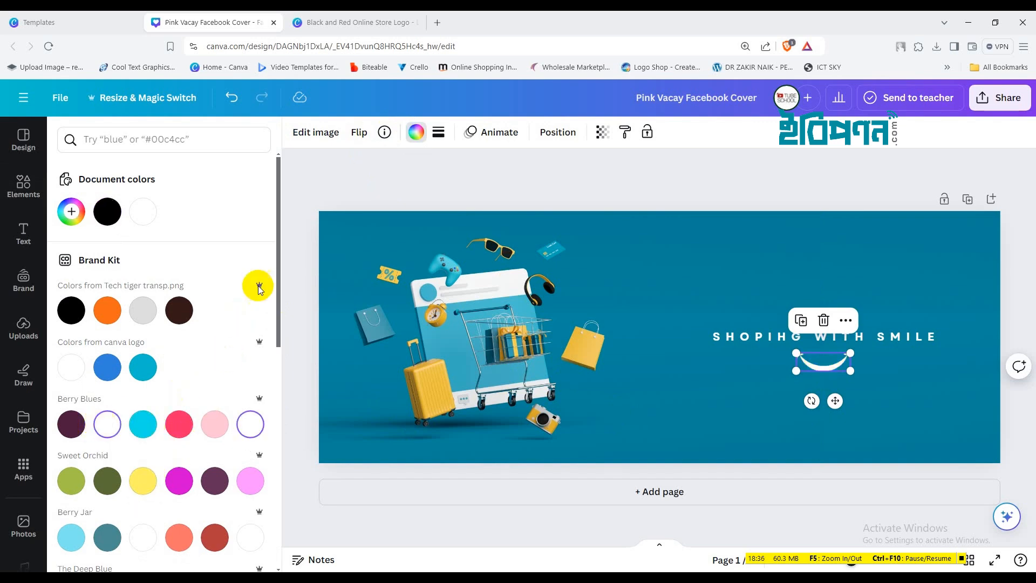
pyautogui.click(760, 170)
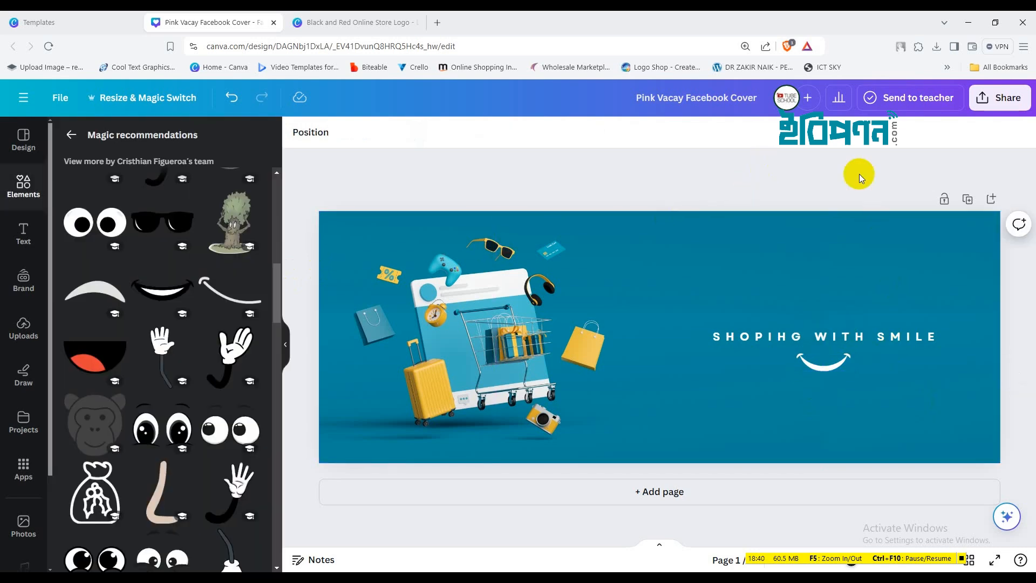
pyautogui.click(993, 103)
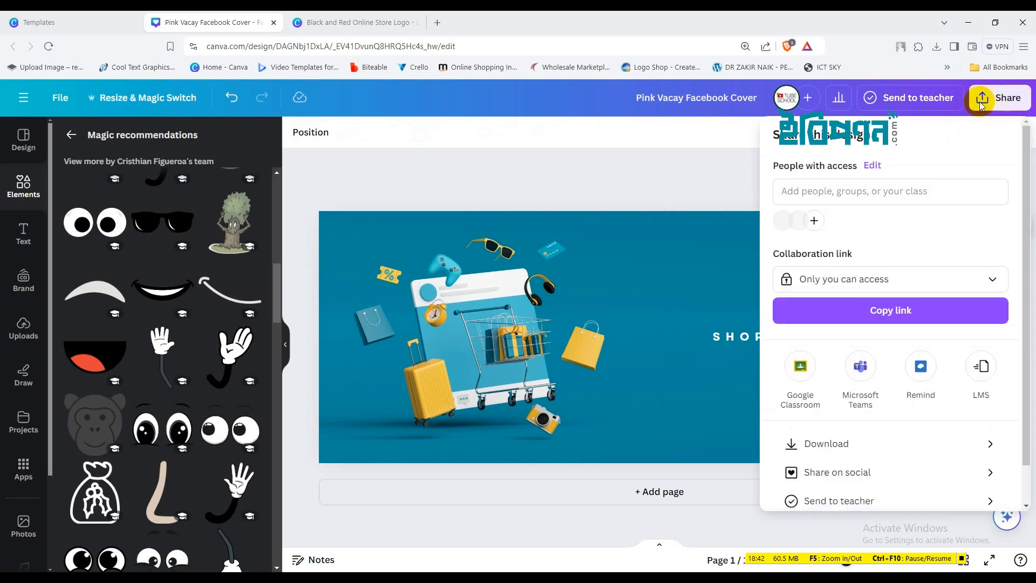
# Download the cover as PNG at size 3.125 (2,659 × 984 px) named 'eBIPONON sHOP COVER'
pyautogui.click(828, 444)
pyautogui.click(817, 236)
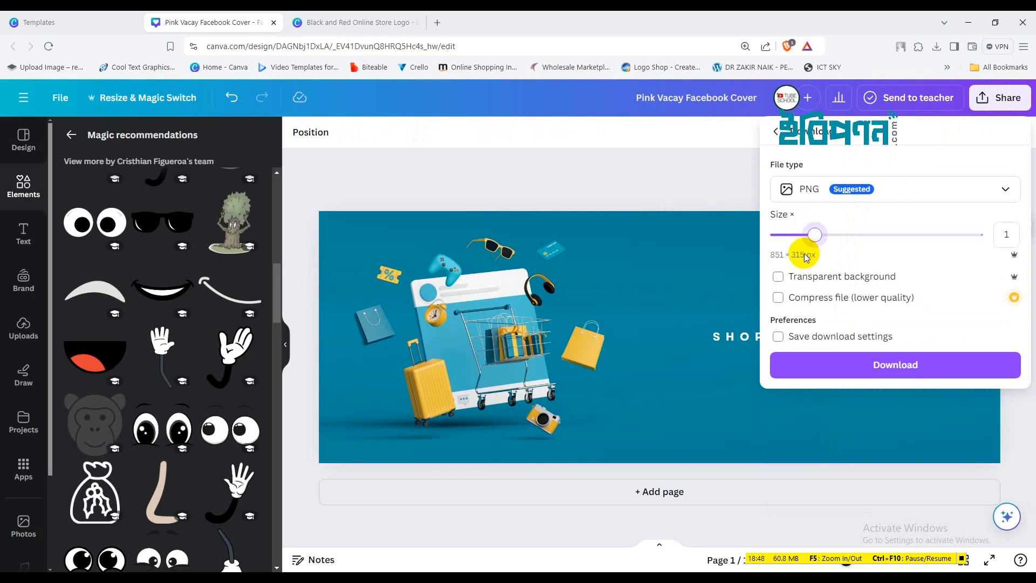
pyautogui.moveTo(811, 233); pyautogui.dragTo(1034, 239)
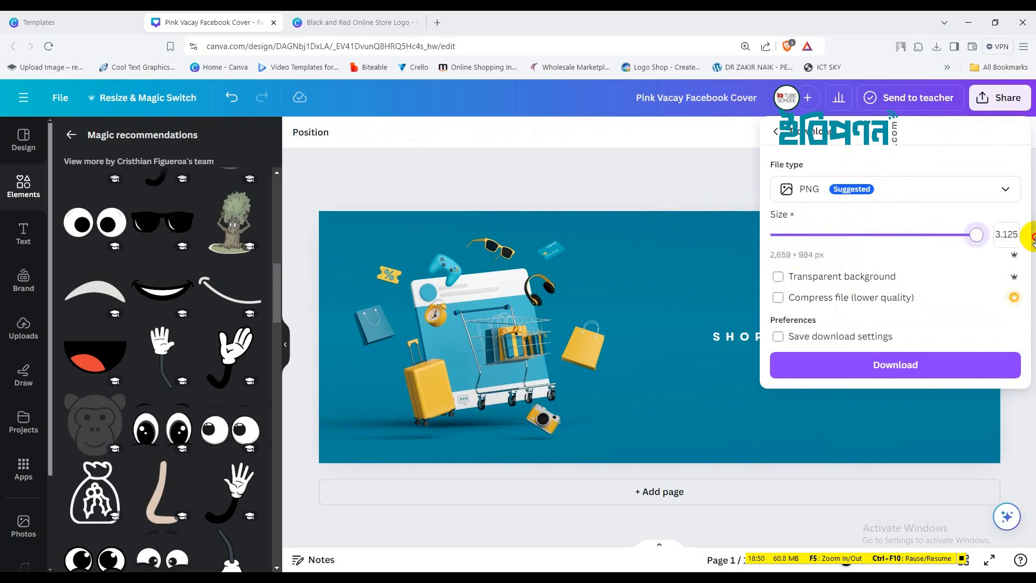
pyautogui.click(893, 365)
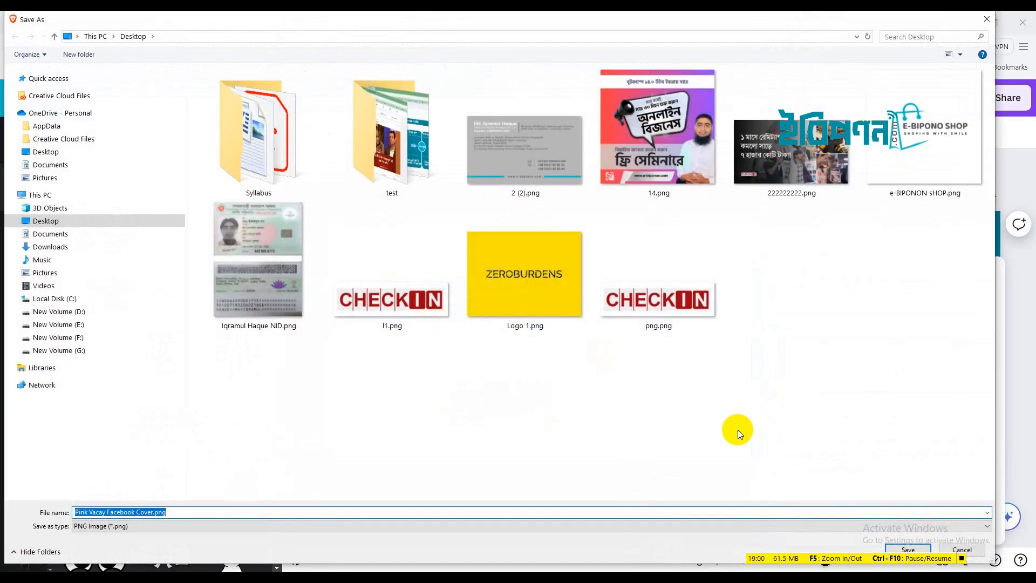
pyautogui.write('eBIPONON sHOP')
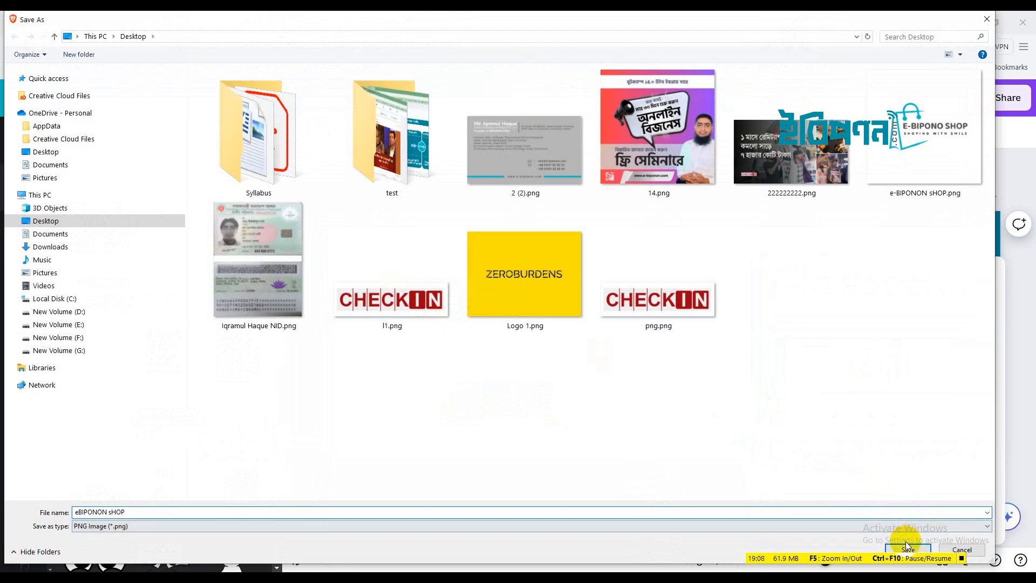
pyautogui.write('COVER')
pyautogui.click(907, 547)
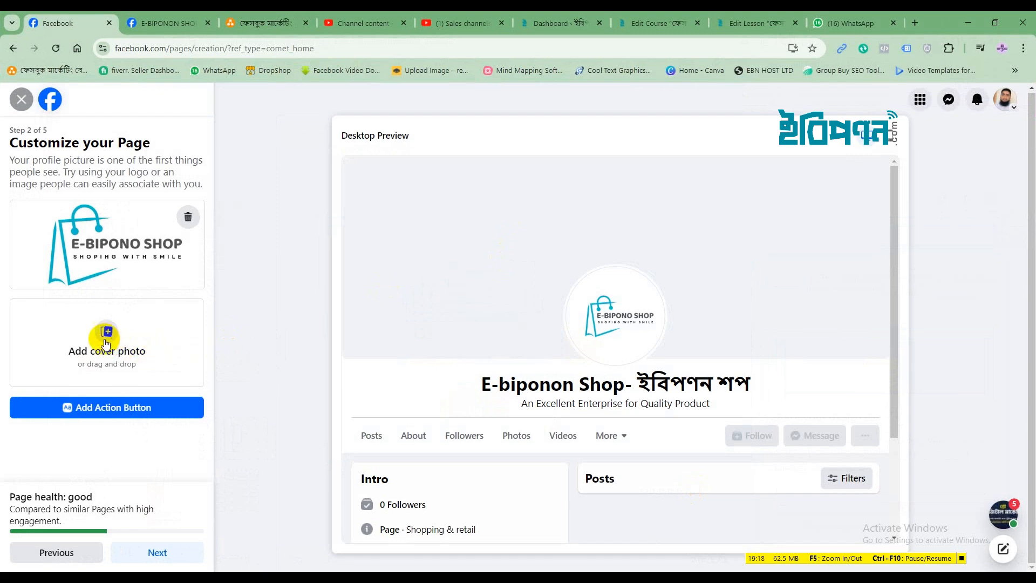
# Upload eBIPONON sHOP COVER.png from the Desktop as the page cover photo and continue
pyautogui.click(106, 335)
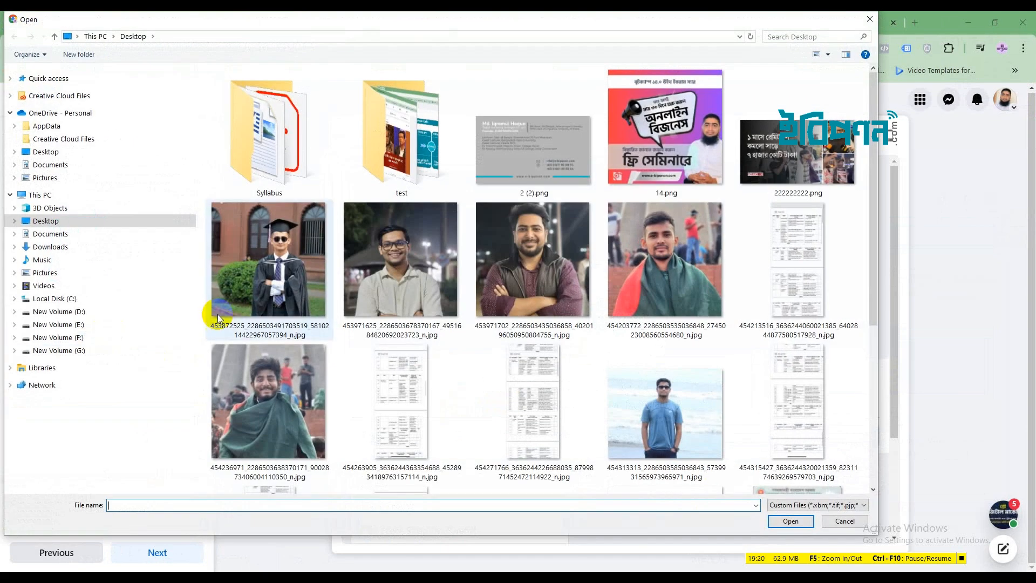
pyautogui.click(46, 221)
pyautogui.scroll(-5, 578, 345)
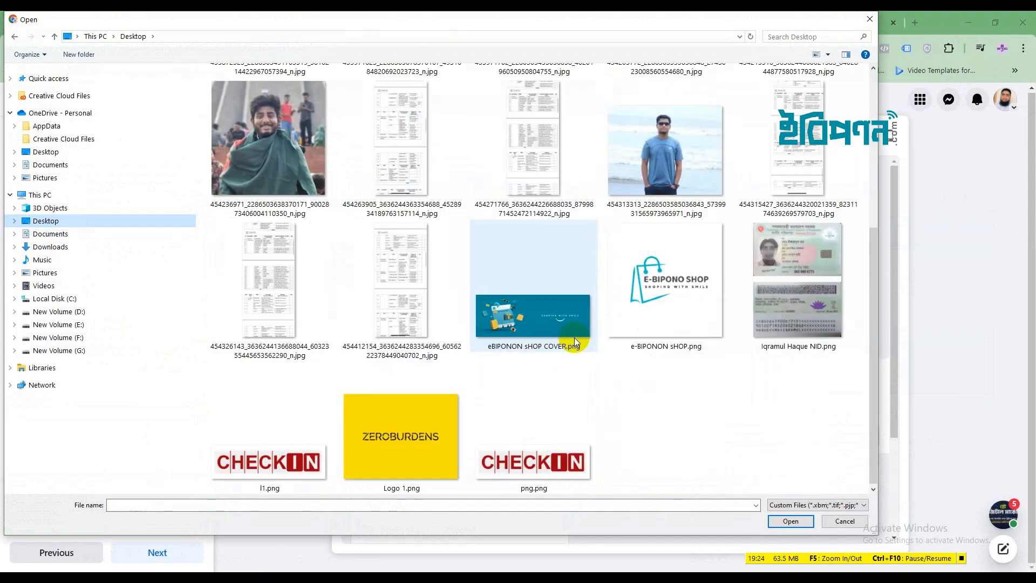
pyautogui.click(551, 320)
pyautogui.click(791, 521)
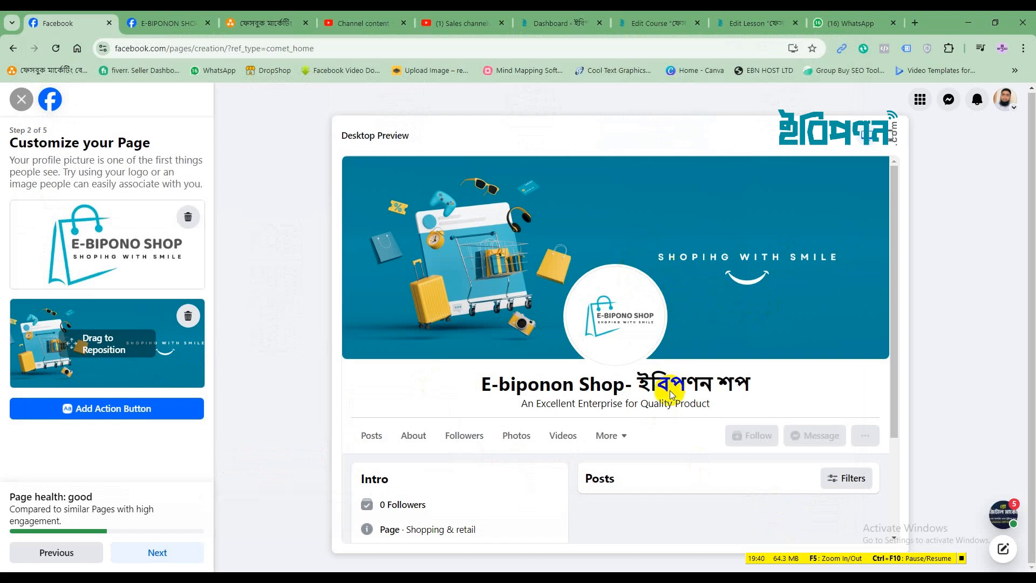
pyautogui.click(142, 553)
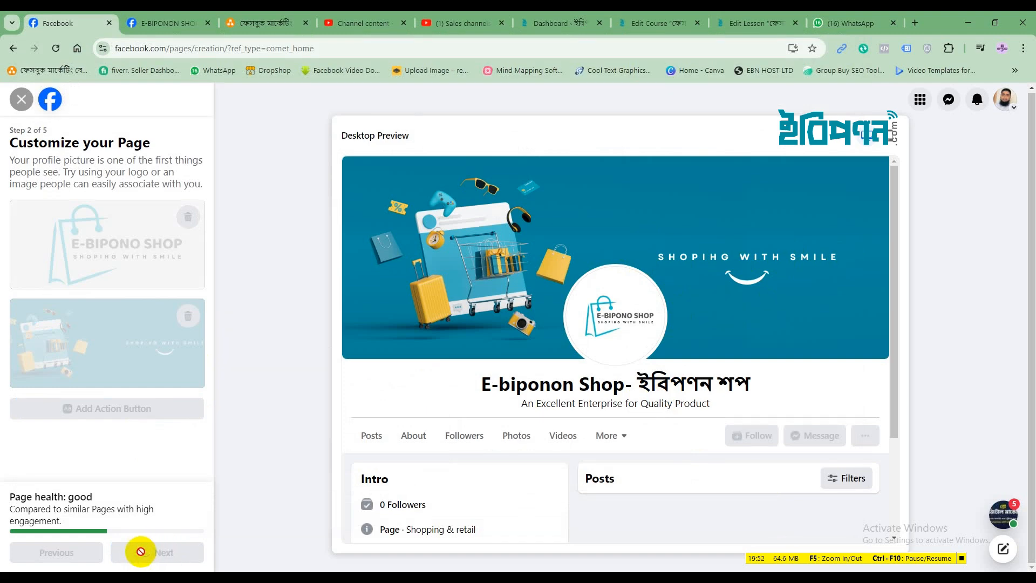
# Continue to the WhatsApp step, leave the phone number blank and skip to Step 4
pyautogui.click(151, 551)
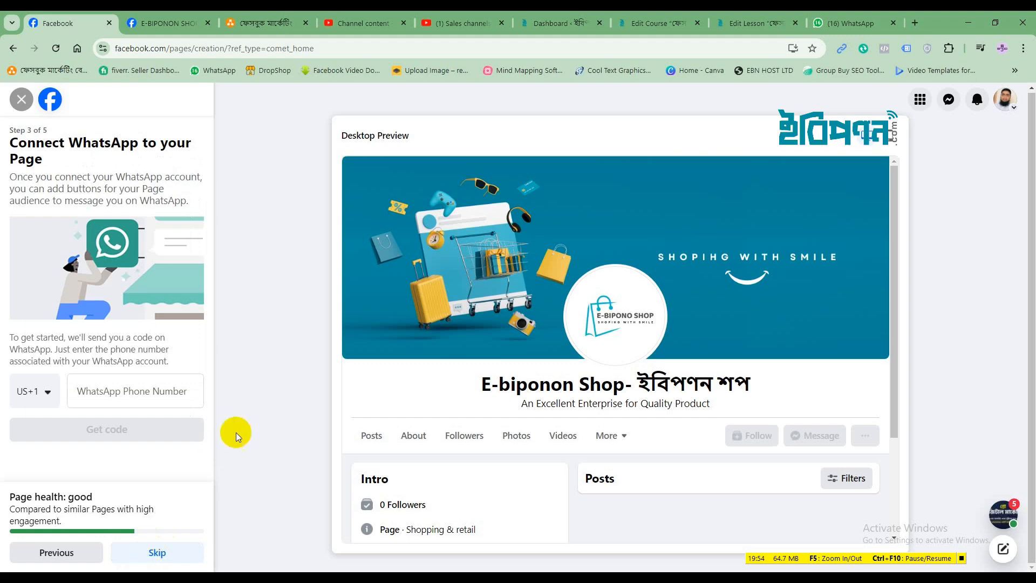
pyautogui.click(46, 393)
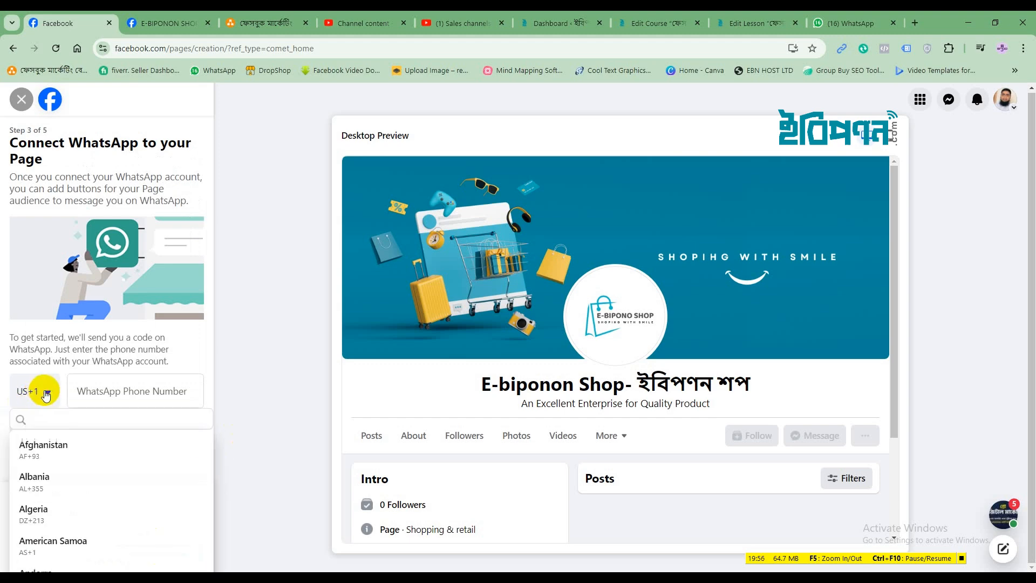
pyautogui.click(111, 393)
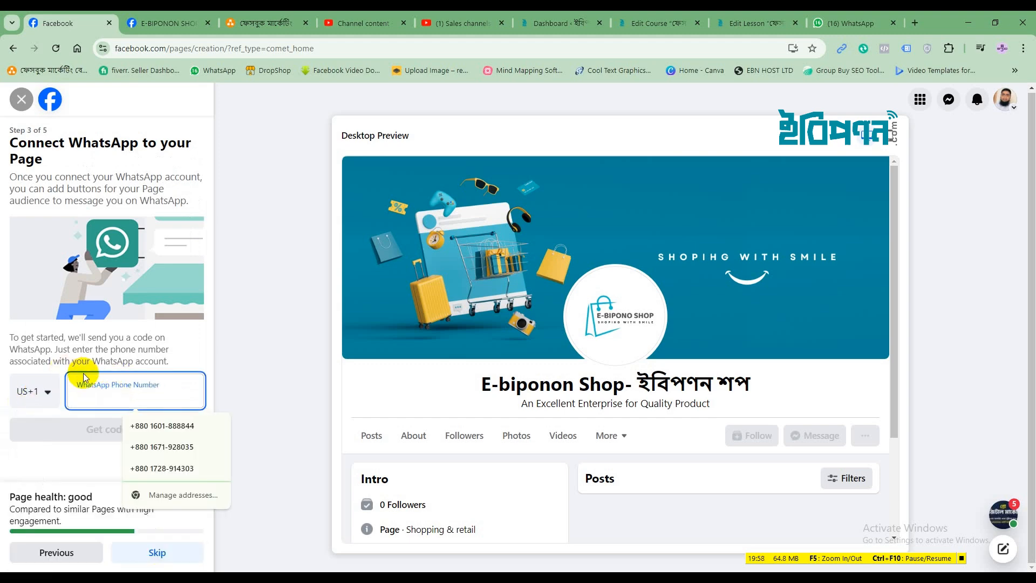
pyautogui.click(62, 462)
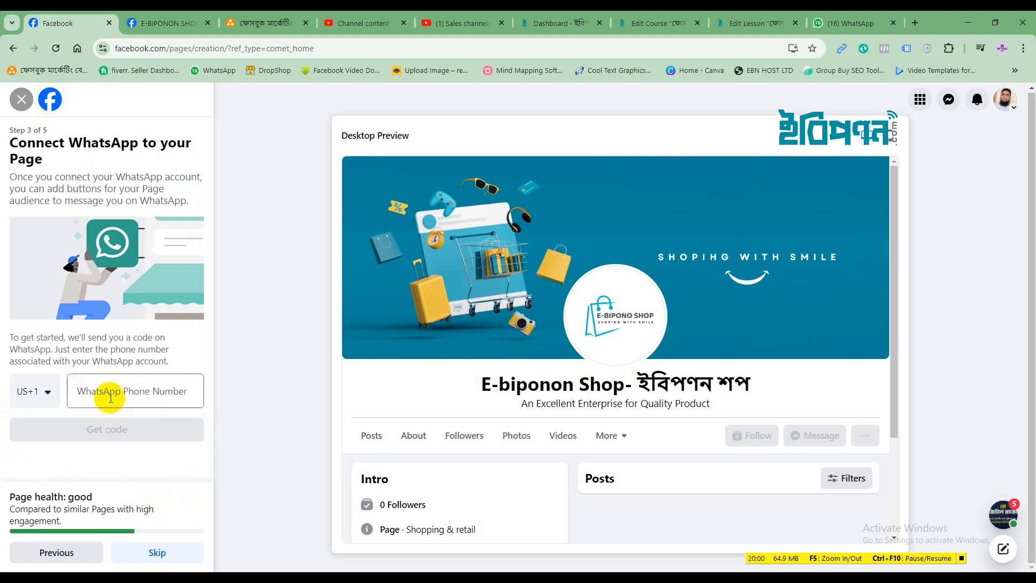
pyautogui.click(130, 393)
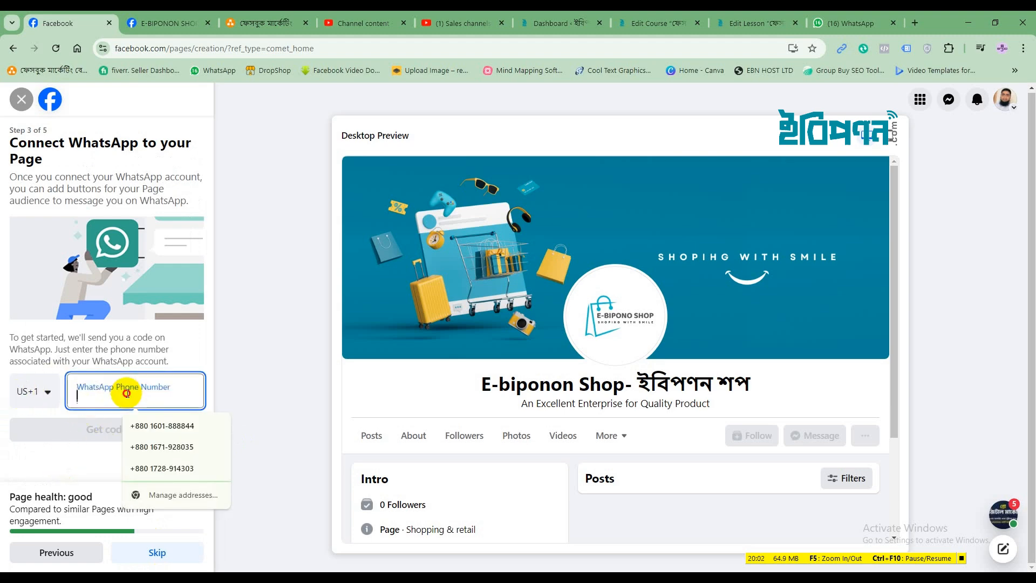
pyautogui.click(30, 456)
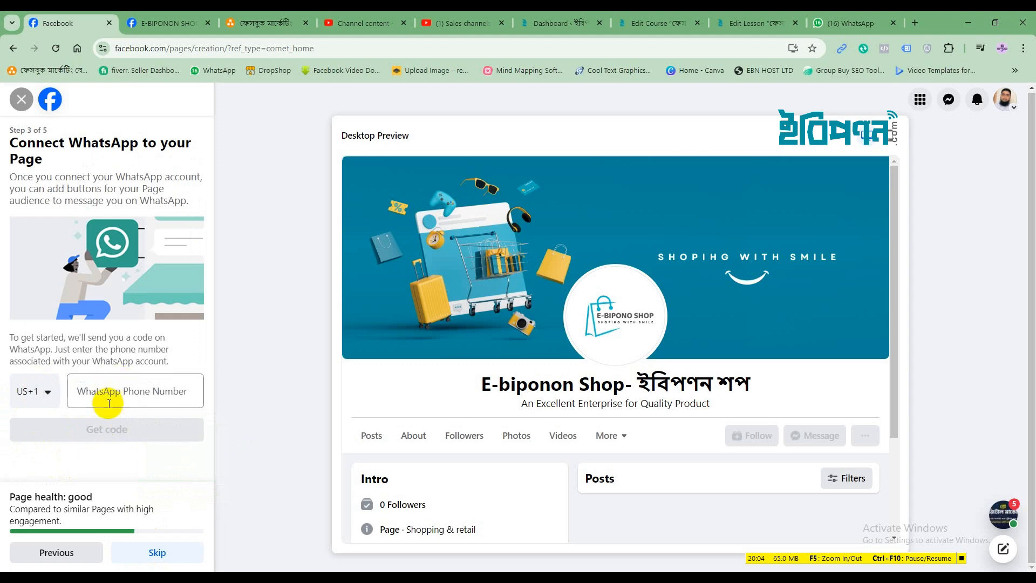
pyautogui.click(156, 552)
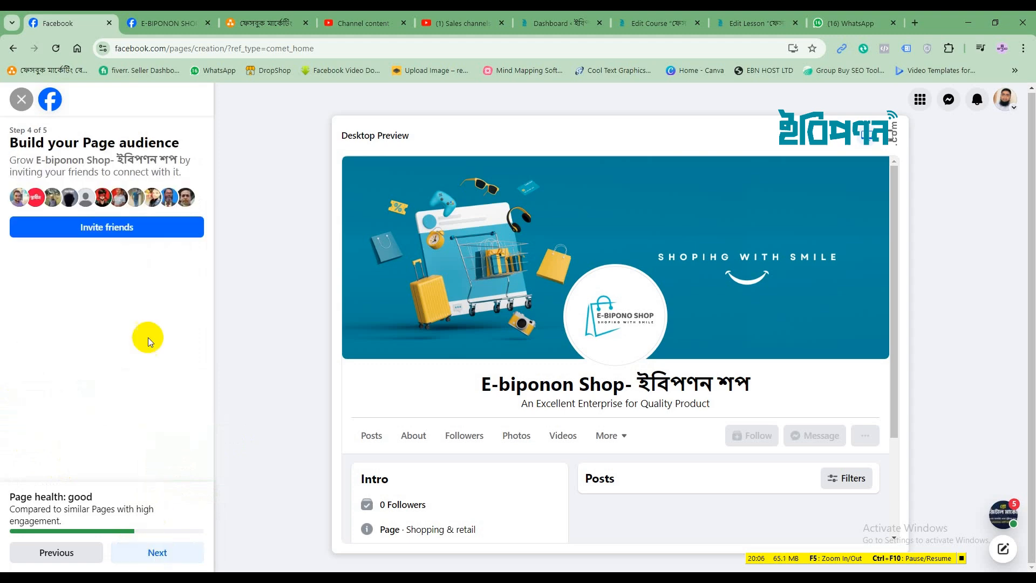
# Bring up the friend invite list and tick the first seven friends
pyautogui.click(88, 232)
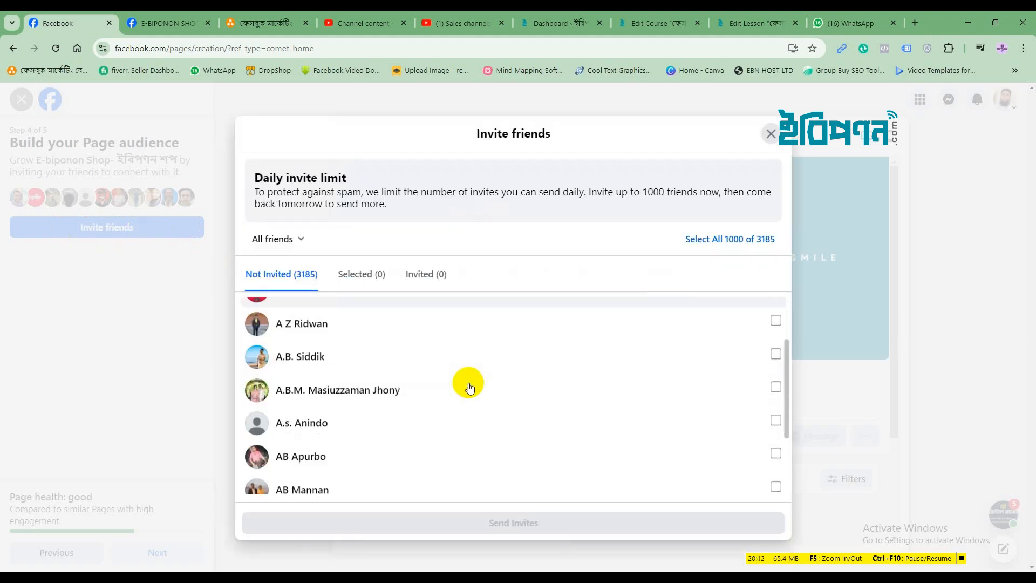
pyautogui.scroll(-4, 470, 388)
pyautogui.scroll(4, 470, 387)
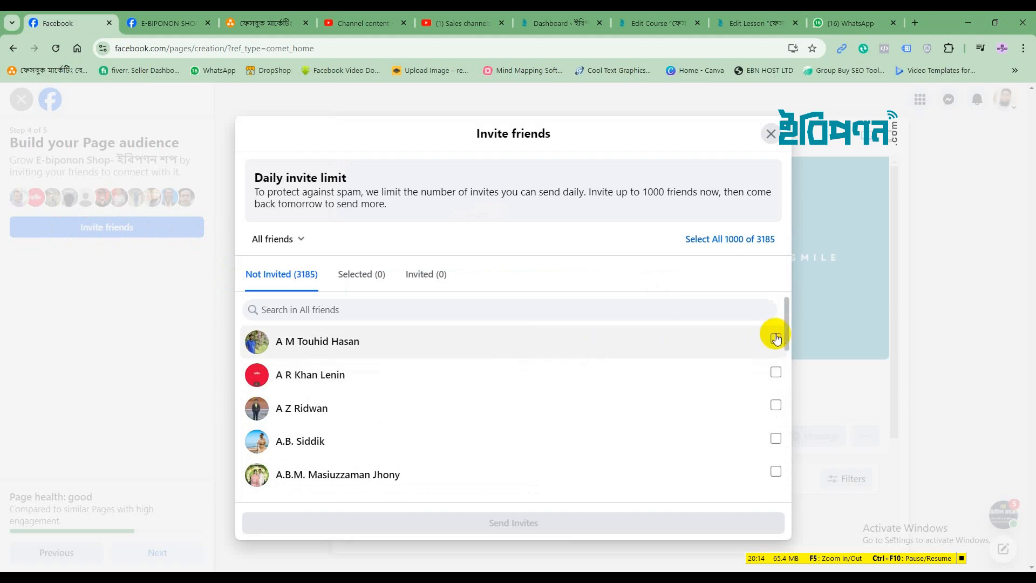
pyautogui.click(775, 339)
pyautogui.click(776, 372)
pyautogui.click(776, 405)
pyautogui.click(775, 438)
pyautogui.scroll(-2, 661, 443)
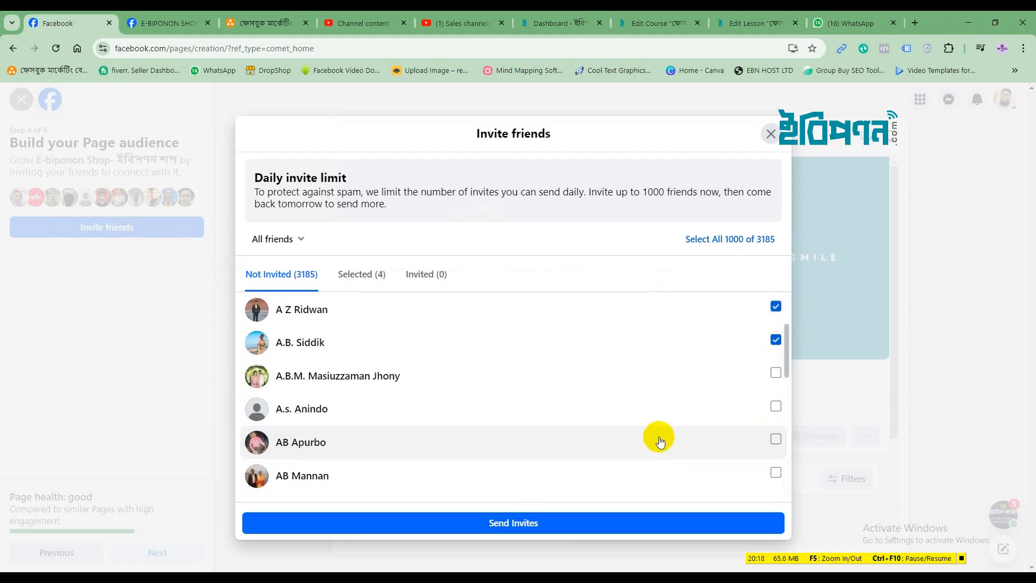
pyautogui.click(776, 372)
pyautogui.click(770, 409)
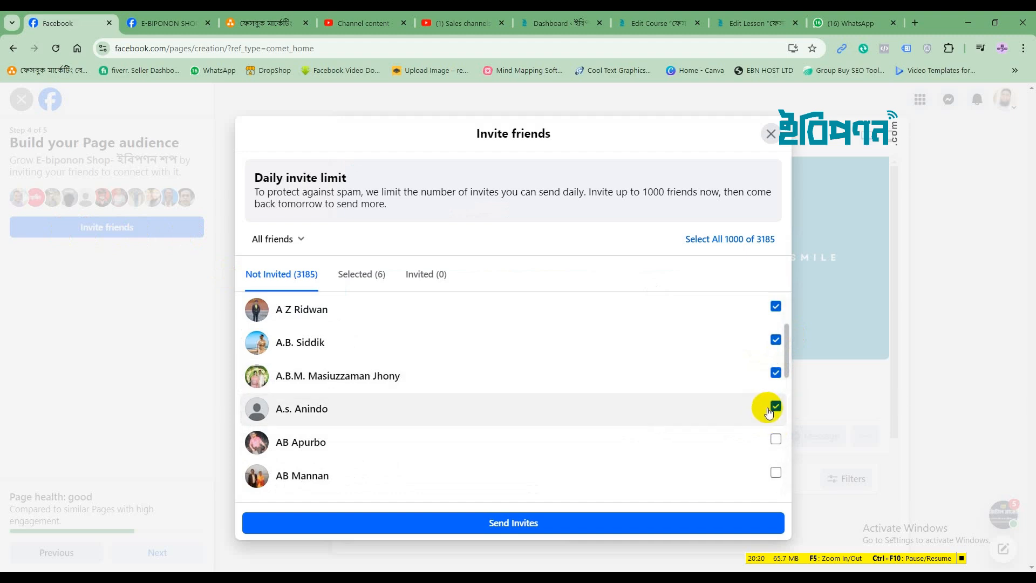
pyautogui.click(775, 441)
# Tick six more friends and send Page invitations to all thirteen
pyautogui.scroll(-2, 679, 429)
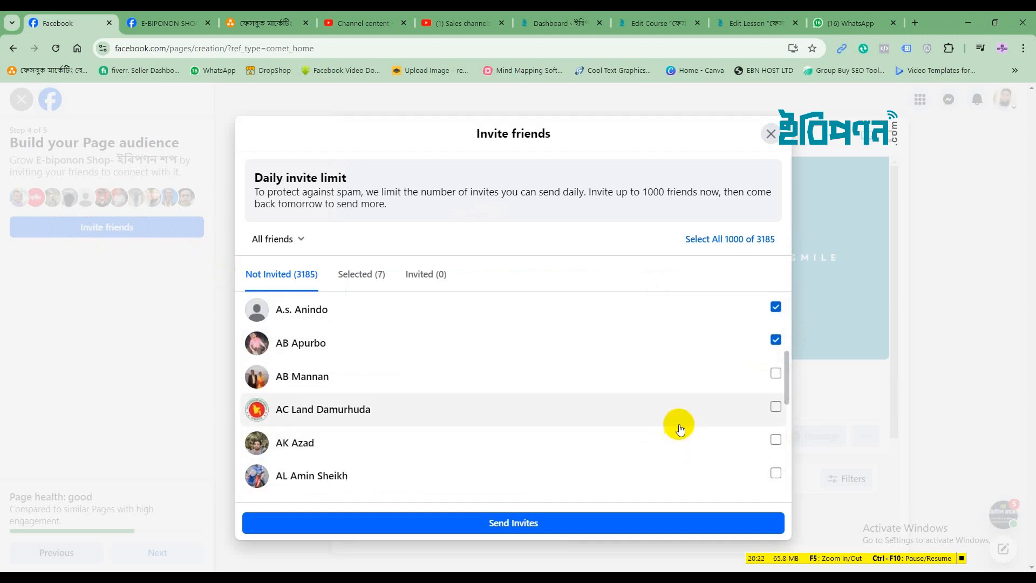
pyautogui.click(775, 373)
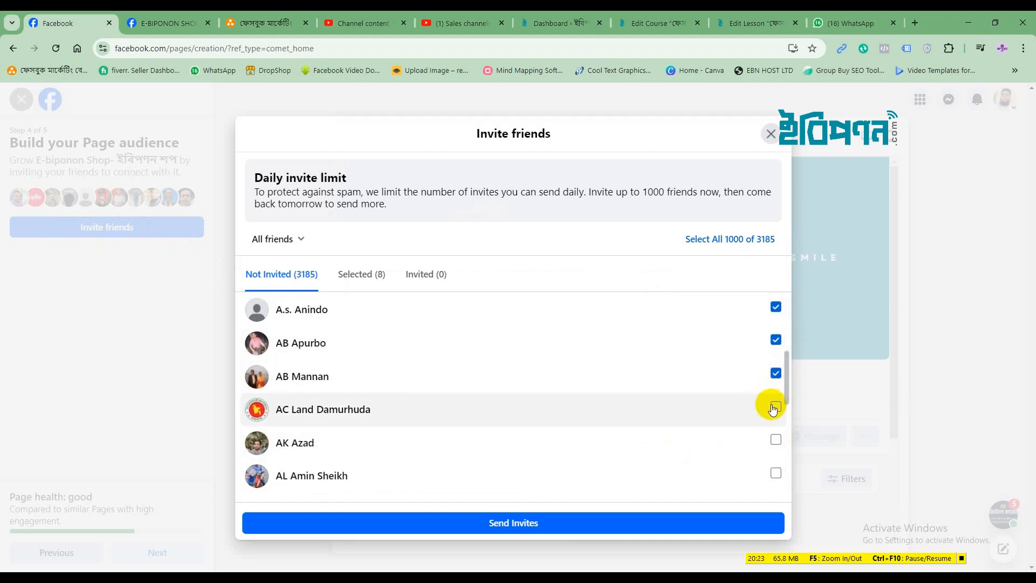
pyautogui.click(775, 445)
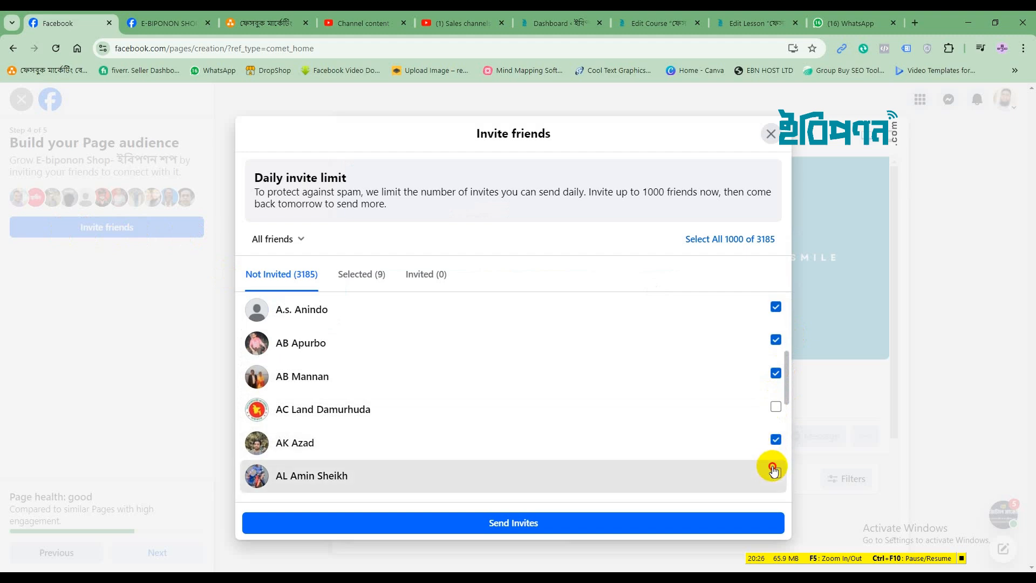
pyautogui.click(774, 469)
pyautogui.scroll(-3, 597, 378)
pyautogui.click(776, 309)
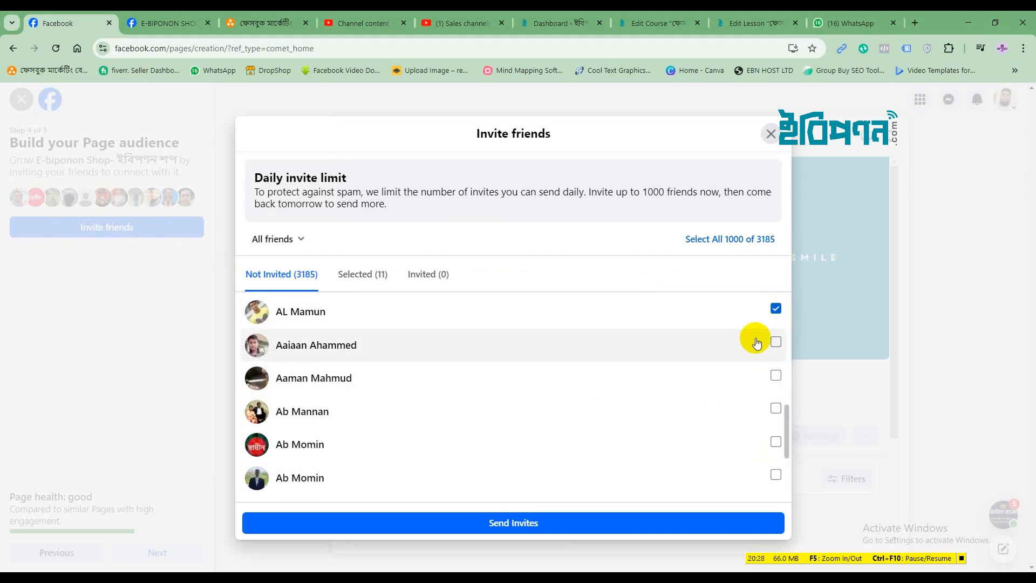
pyautogui.click(776, 342)
pyautogui.click(776, 375)
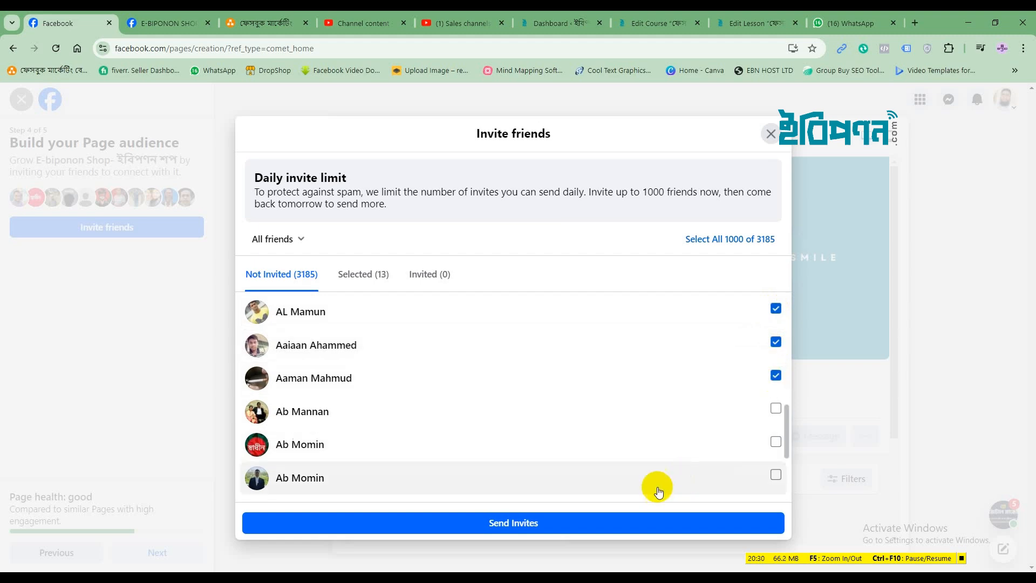
pyautogui.click(603, 515)
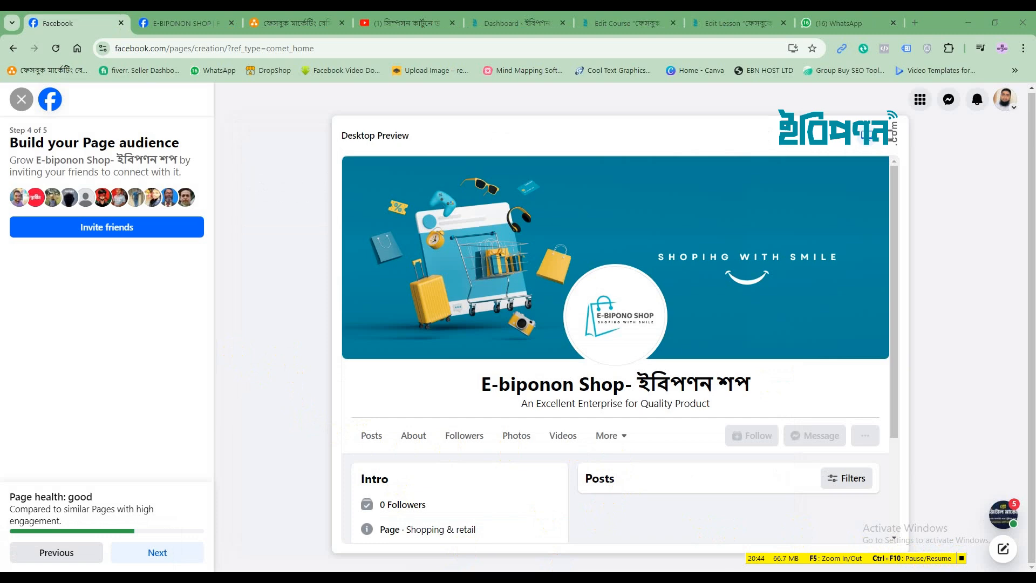
# Mute the computer's sound, move to setup step 5, and click Done to publish the Page
pyautogui.press('XF86AudioLowerVolume')
pyautogui.press('XF86AudioLowerVolume')
pyautogui.press('XF86AudioLowerVolume')
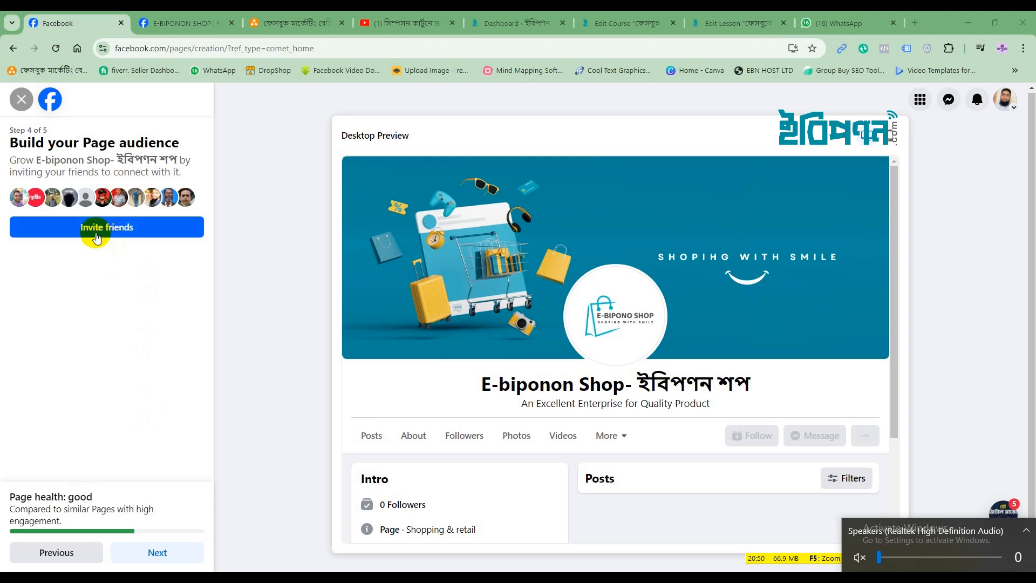
pyautogui.click(146, 553)
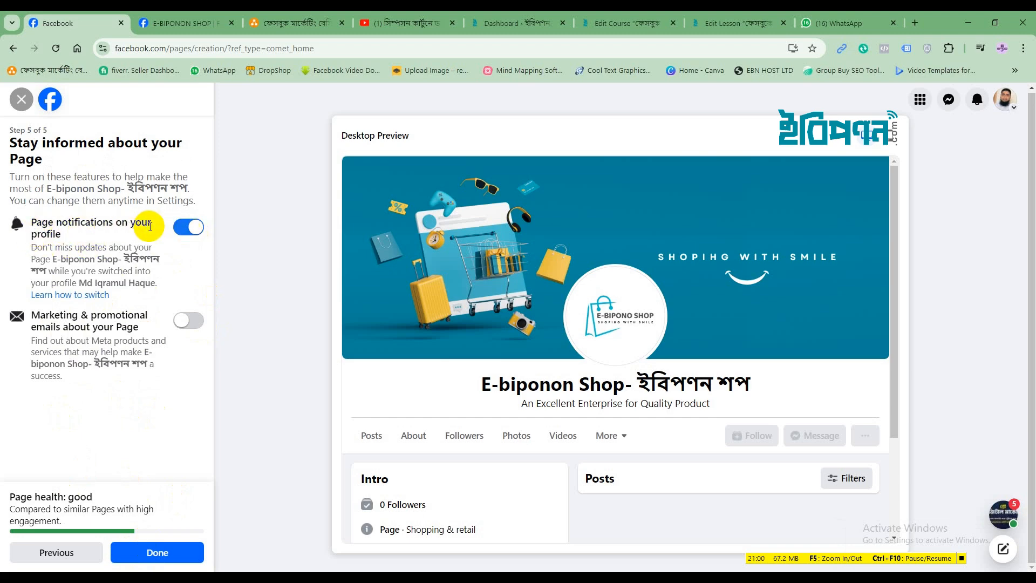
pyautogui.click(154, 550)
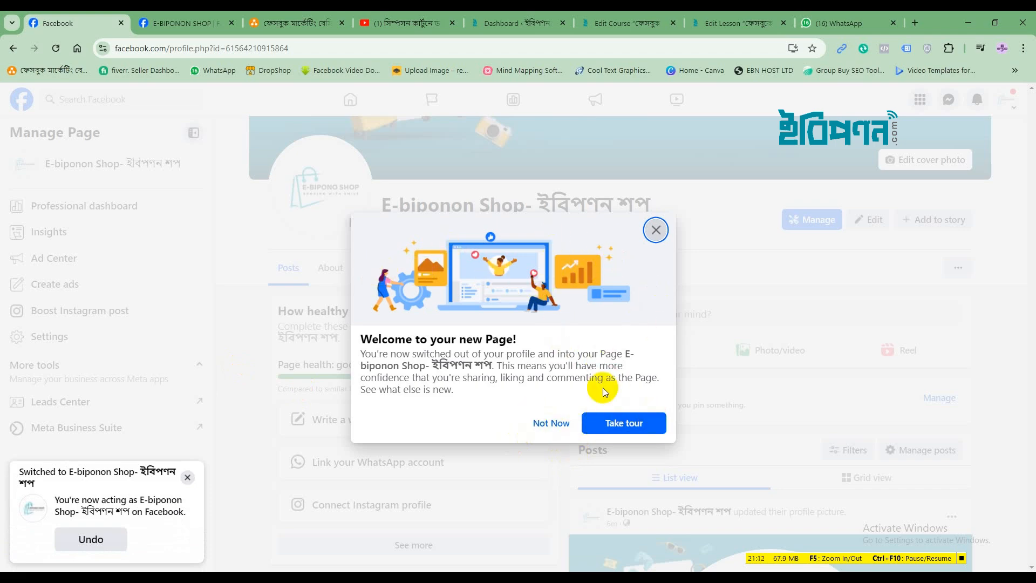
# Run the E-biponon Shop Page's guided tour through each tip until it finishes
pyautogui.click(625, 423)
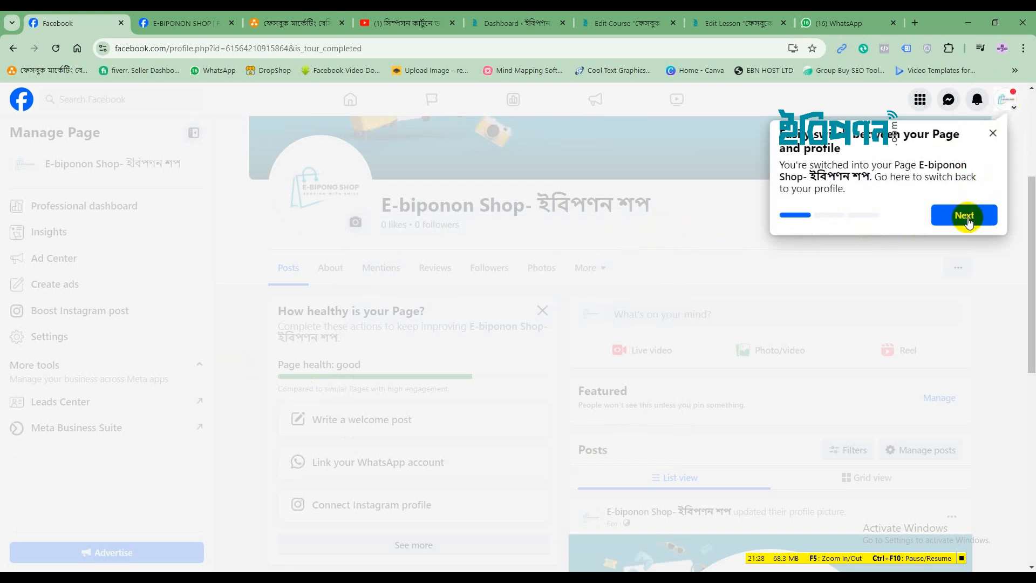
pyautogui.click(965, 216)
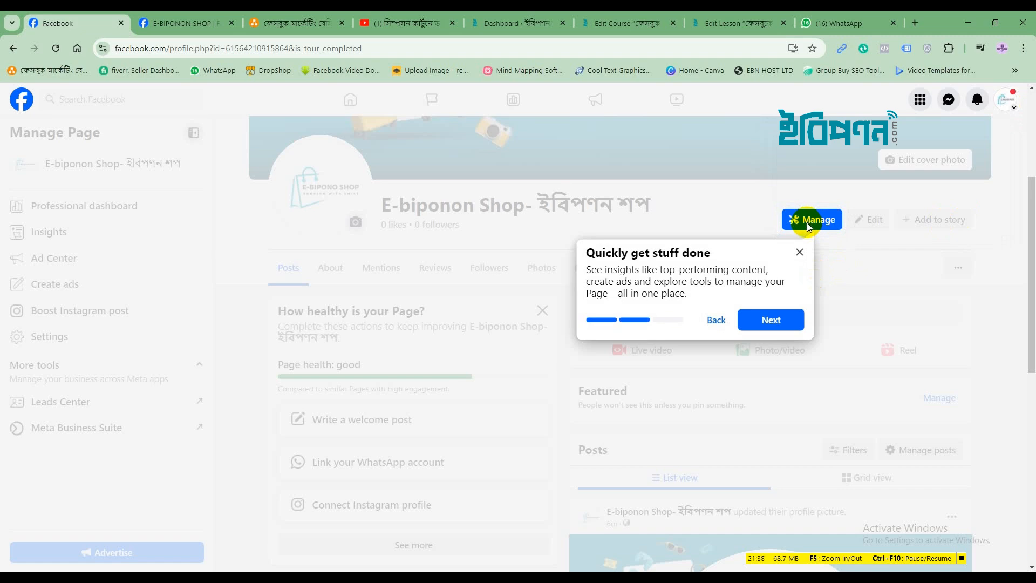
pyautogui.click(769, 320)
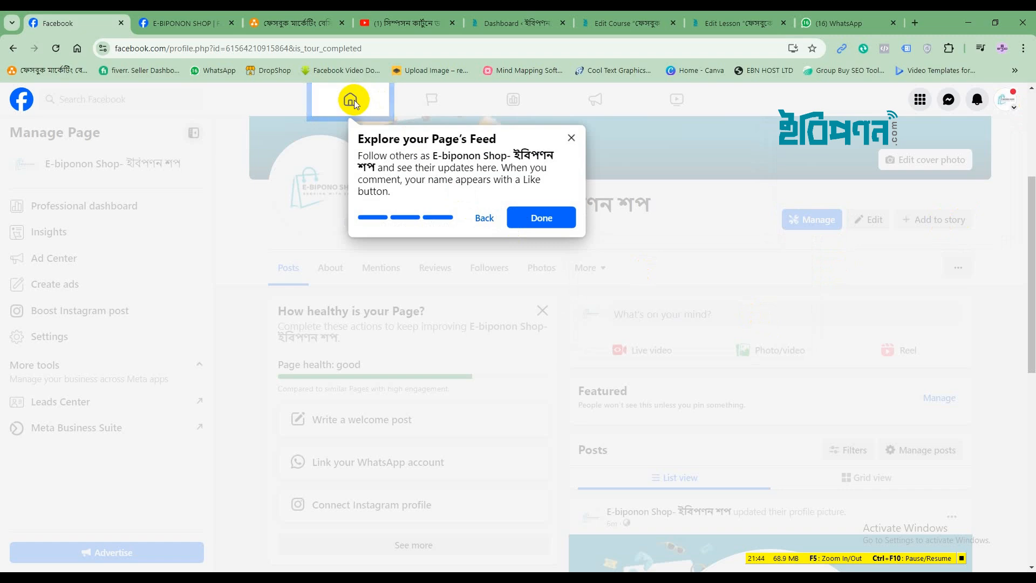
pyautogui.click(542, 217)
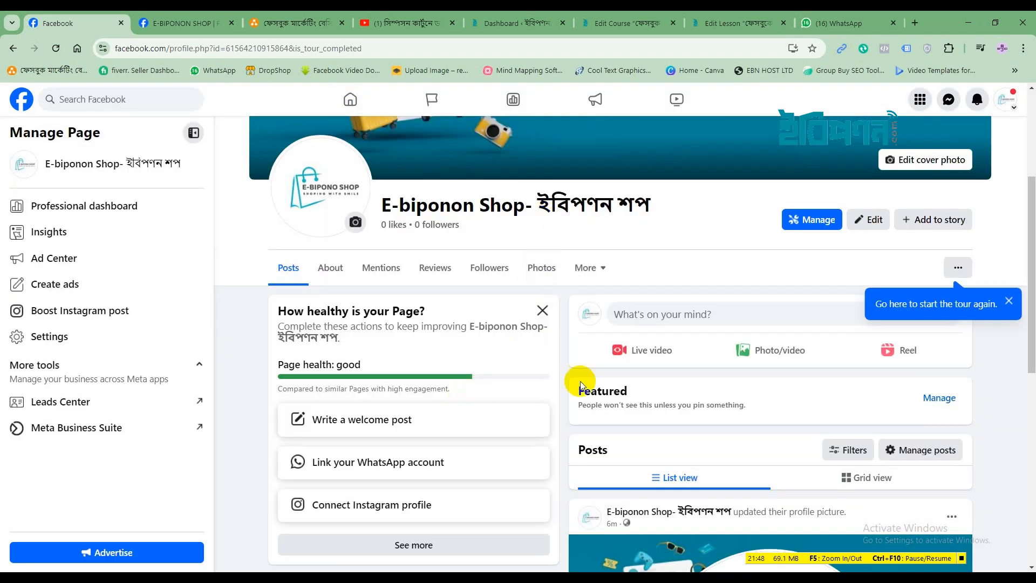
pyautogui.scroll(-5, 678, 388)
pyautogui.scroll(5, 683, 394)
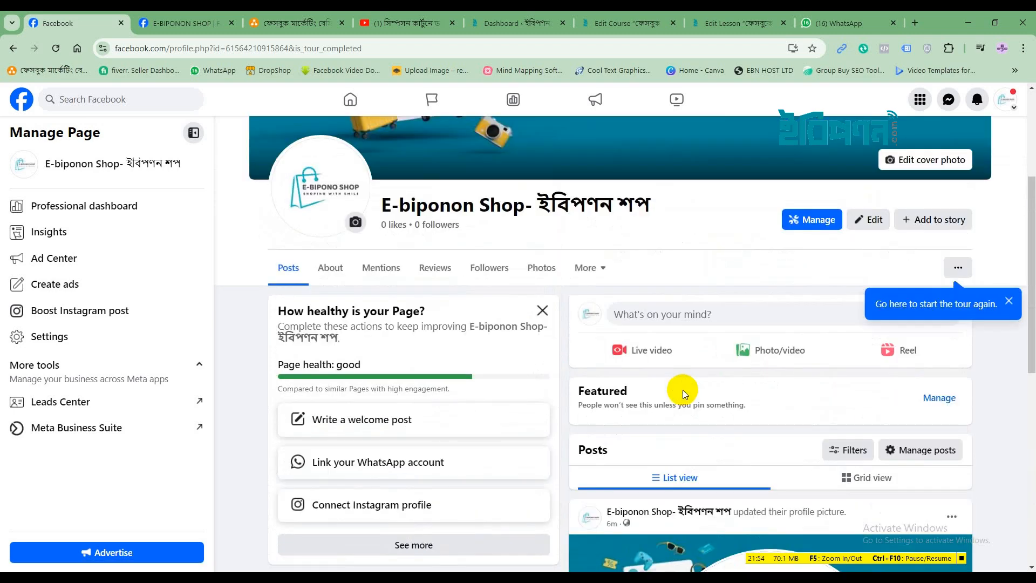
pyautogui.scroll(-5, 683, 389)
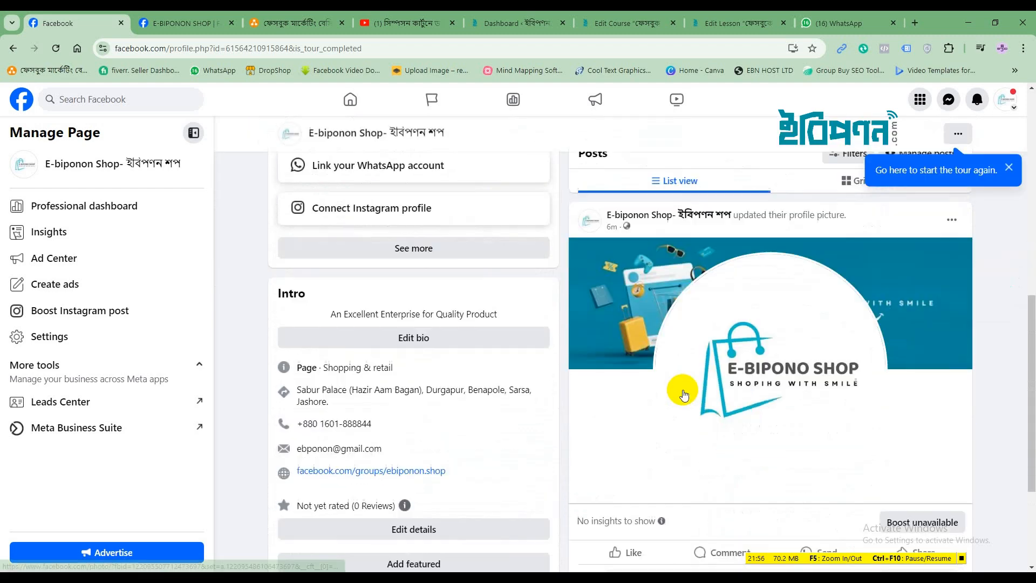
pyautogui.scroll(5, 683, 390)
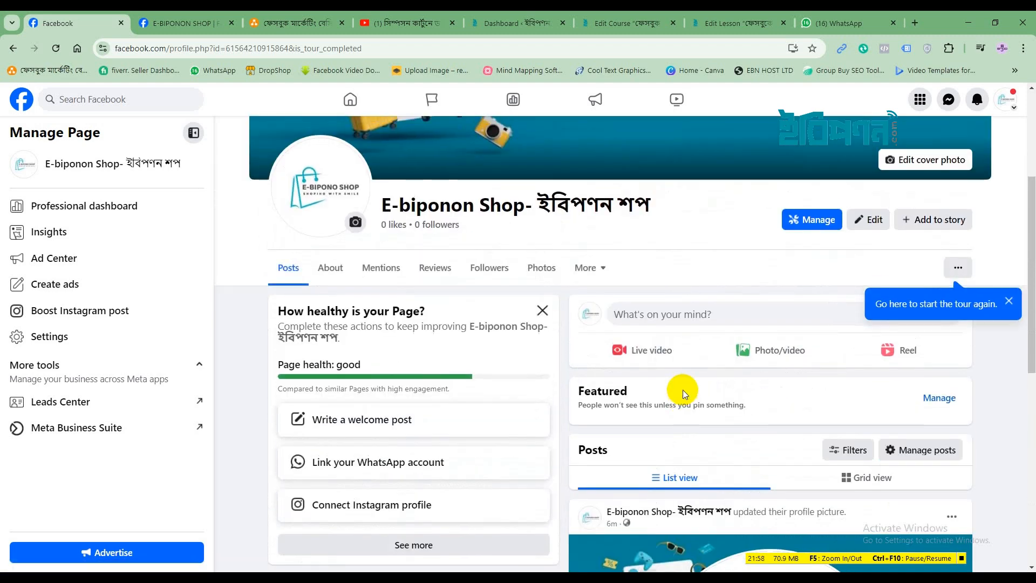